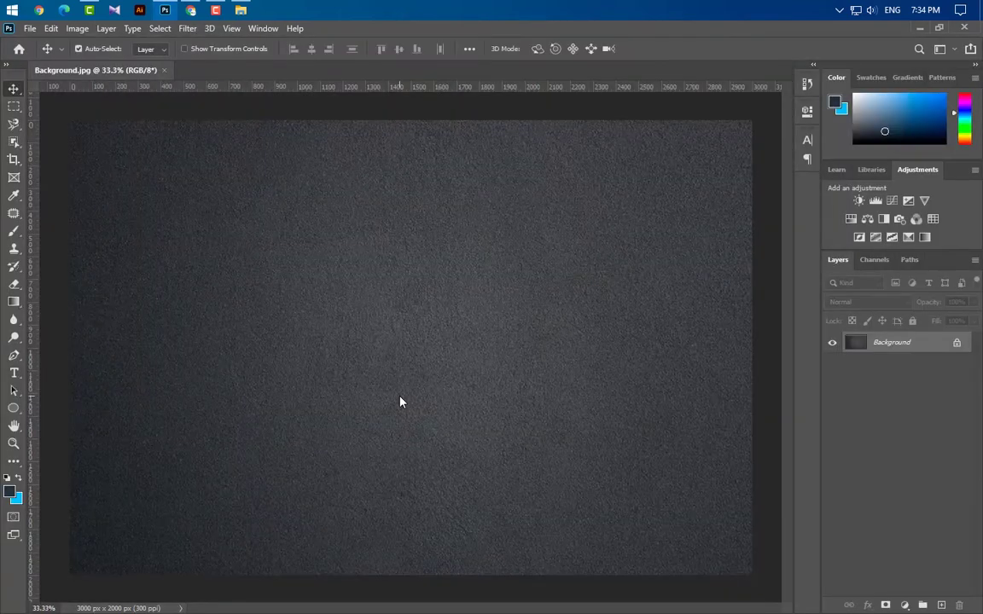
- Place the Logo Design image from the file folder at the centre of the dark background document
left_click(166, 10)
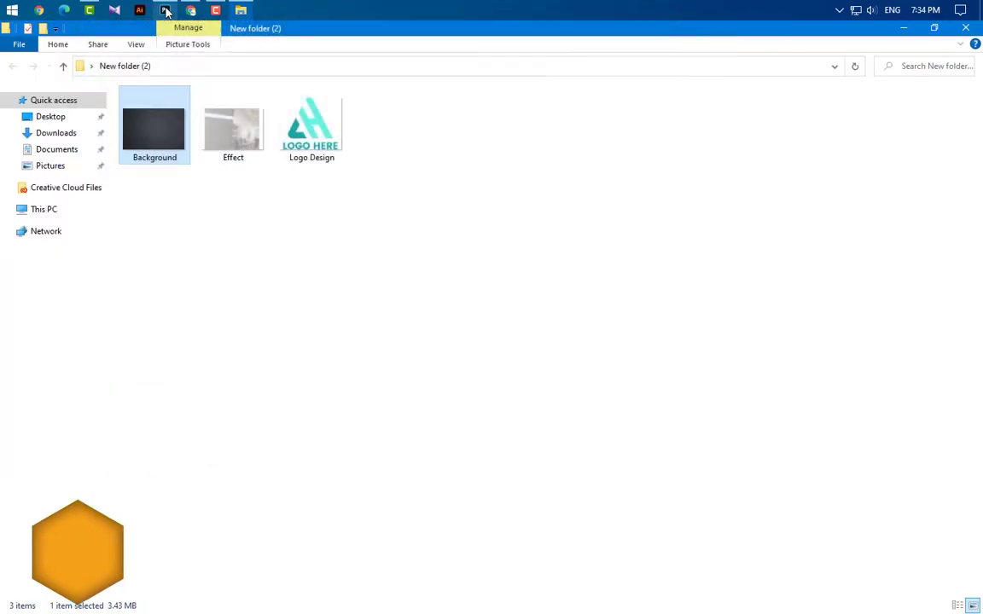
key("Right")
key("Right")
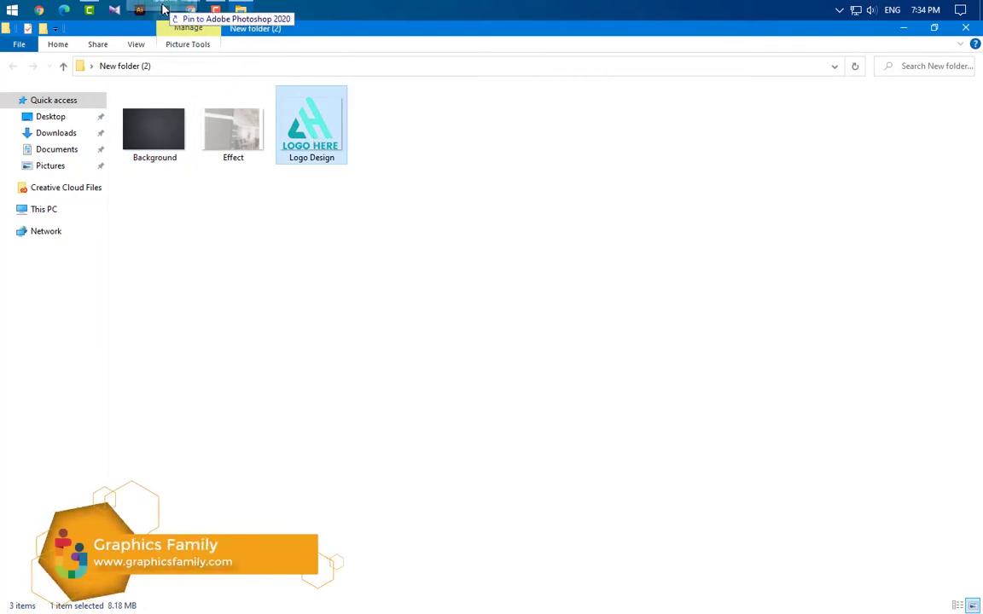
left_click(165, 9)
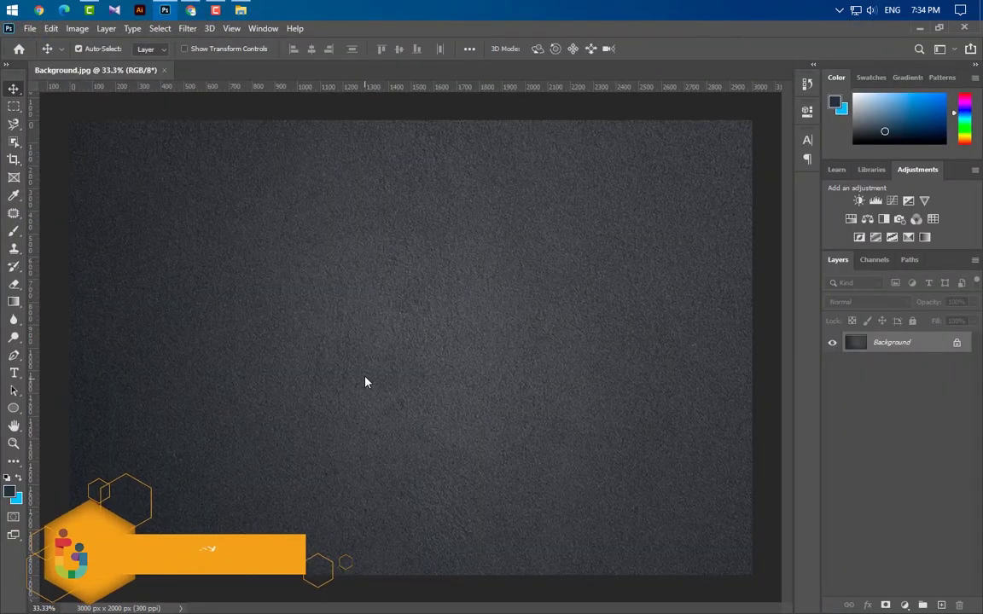
left_click_drag(366, 383, 365, 382)
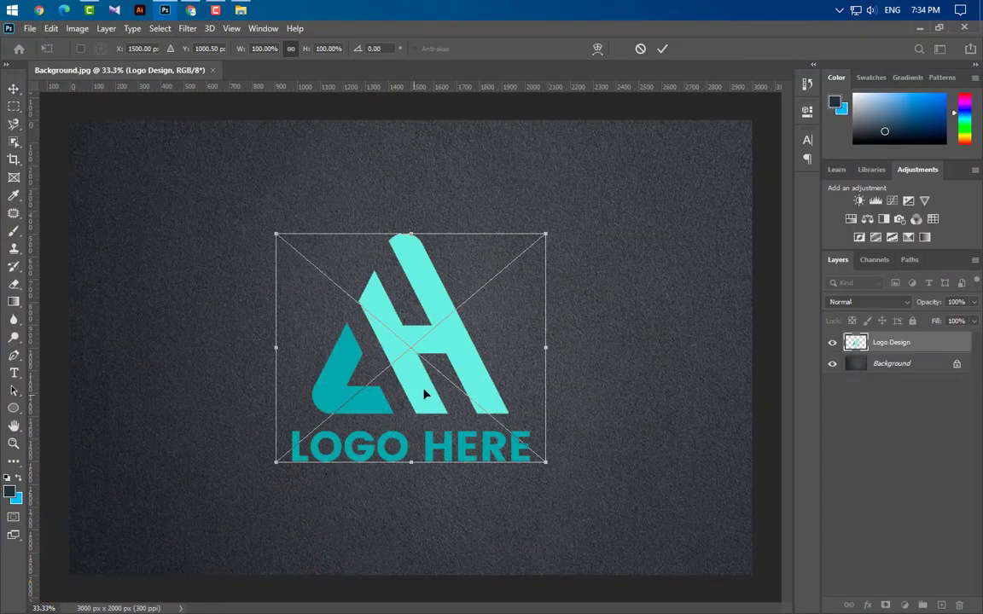
left_click(663, 48)
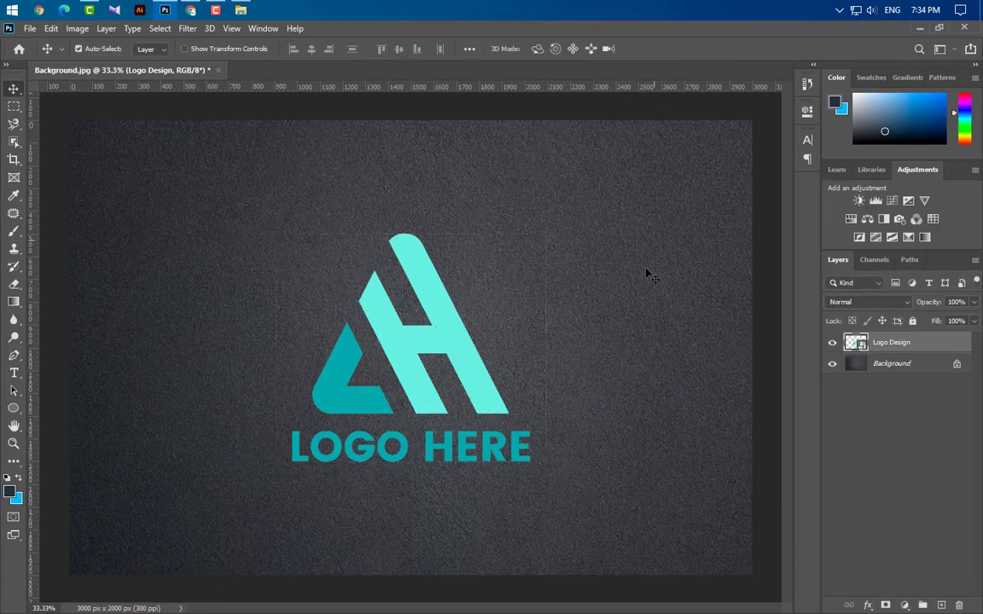
key("ctrl+a")
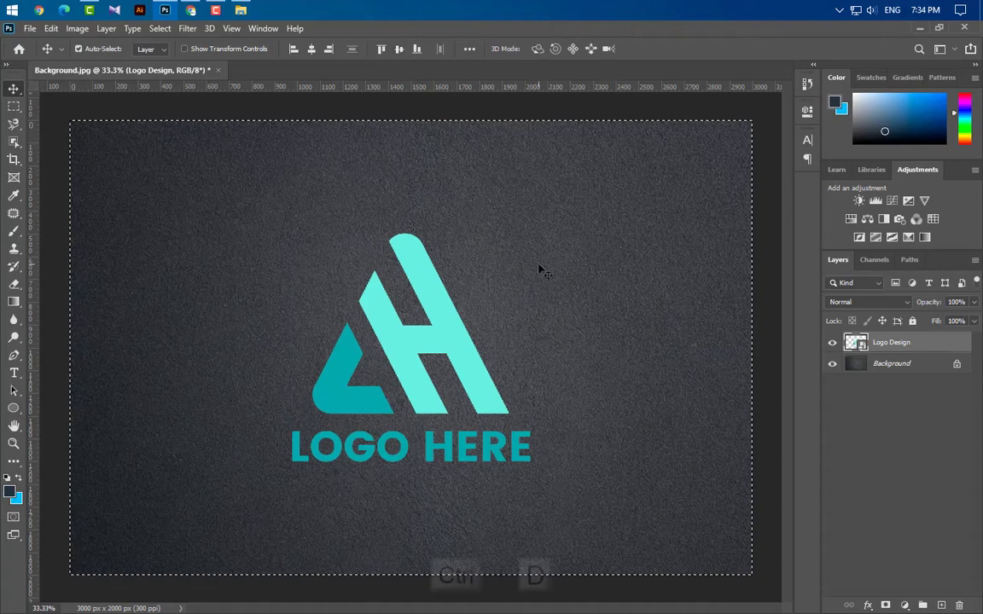
key("ctrl+d")
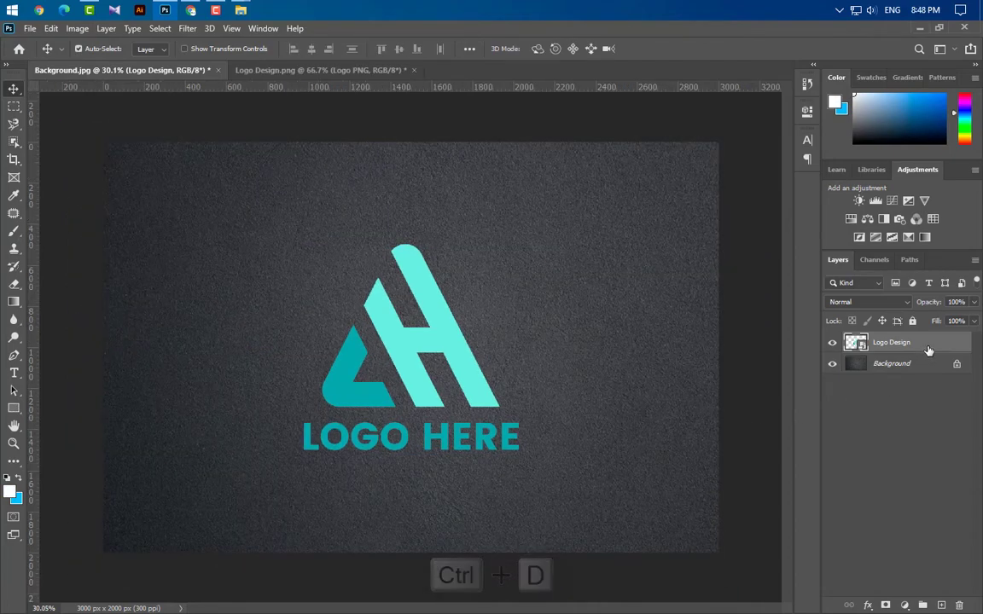
- Apply a black Color Overlay with Normal blend mode and 100% opacity to the Logo Design layer
right_click(928, 346)
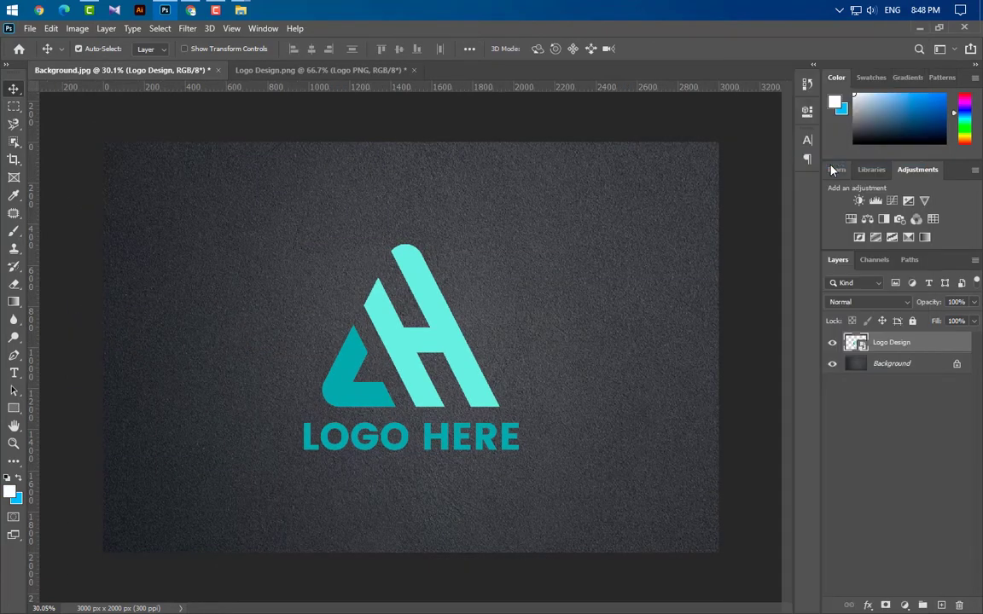
double_click(956, 345)
left_click(521, 441)
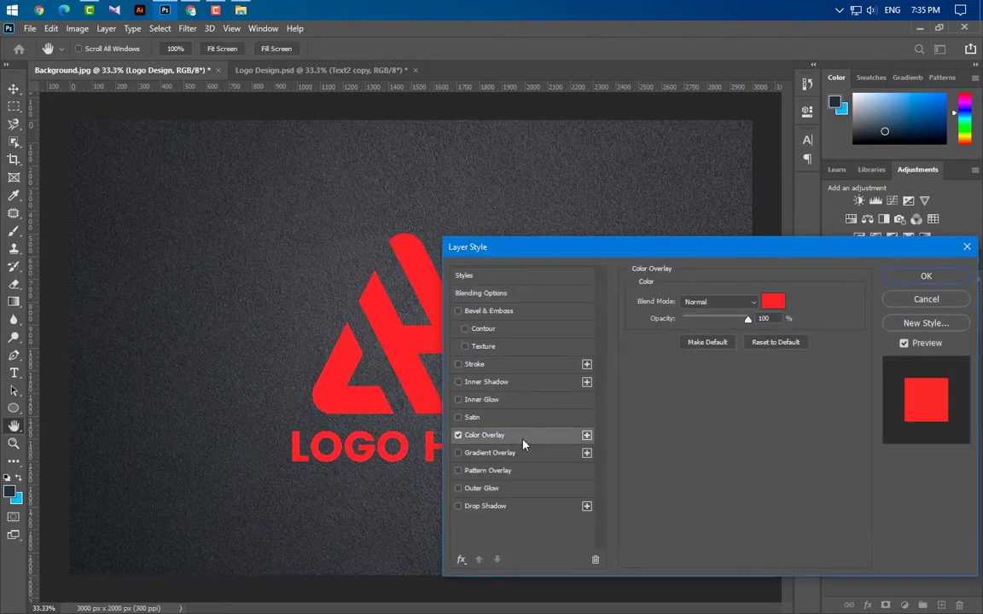
left_click(773, 302)
left_click_drag(733, 402, 622, 549)
left_click(917, 373)
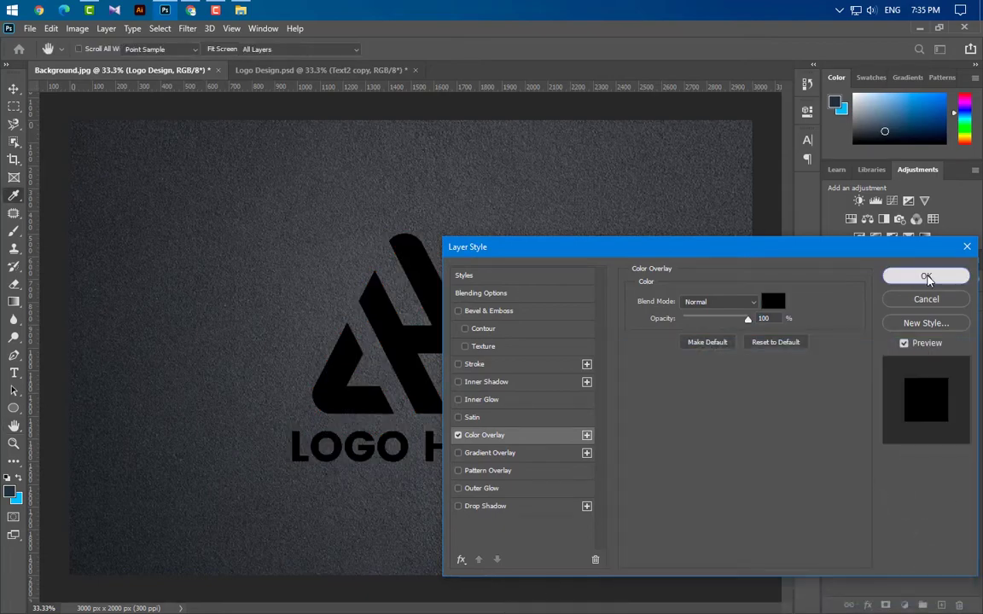
left_click(925, 276)
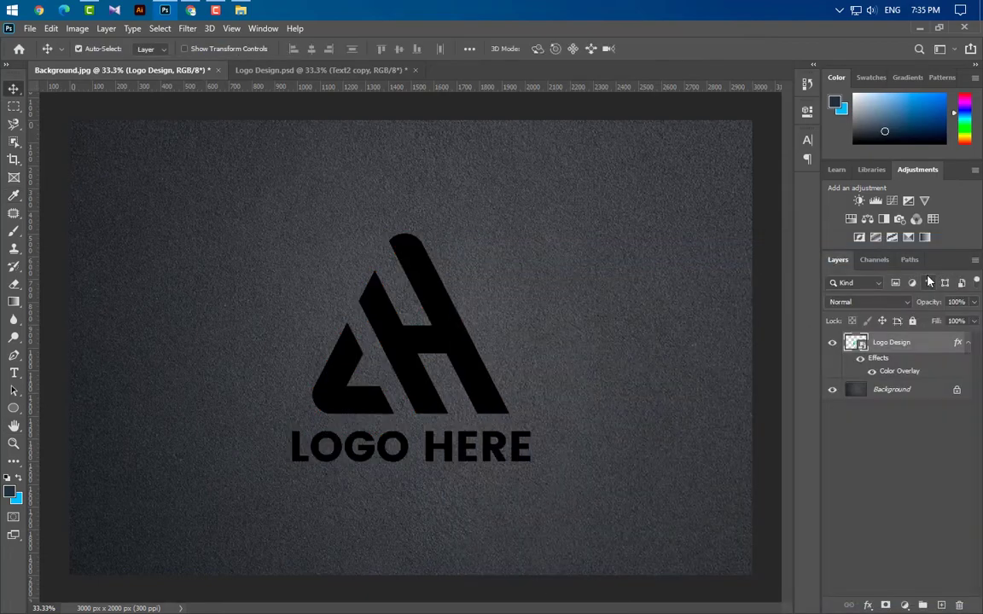
- Apply a Gaussian Blur with a 20-pixel radius to the Logo Design layer
left_click(188, 30)
mouse_move(235, 183)
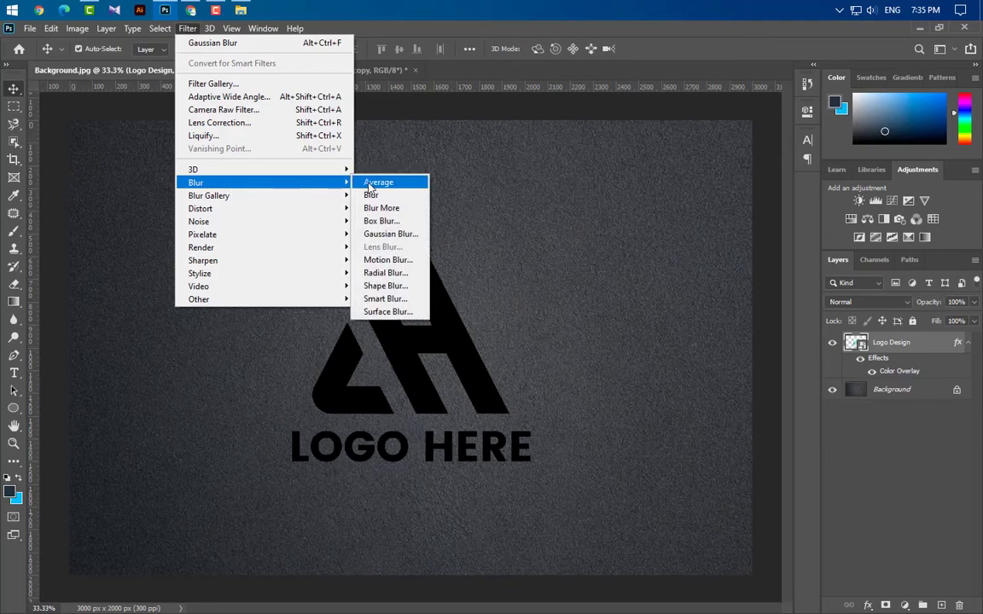
left_click(389, 234)
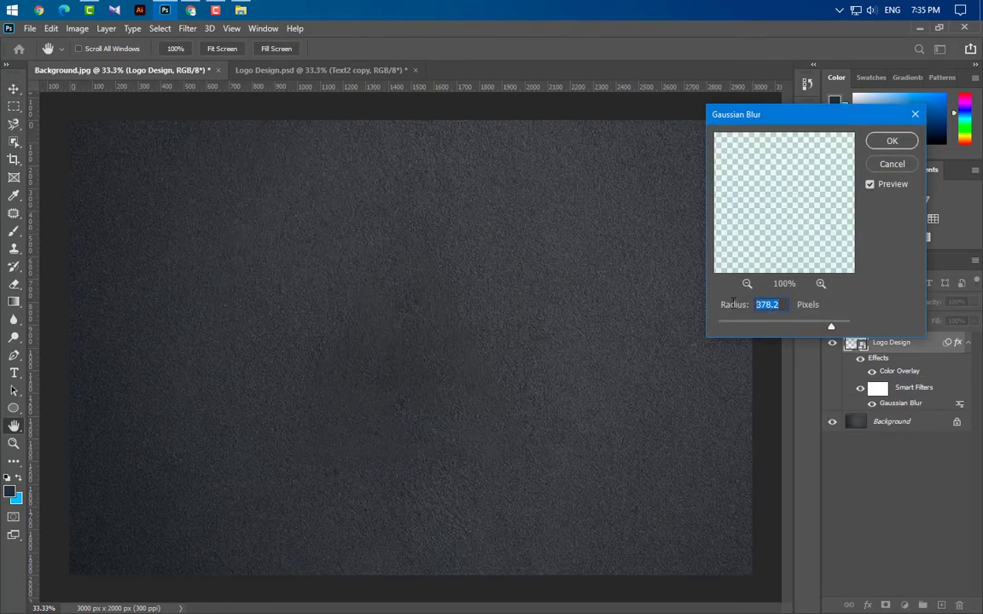
type("20")
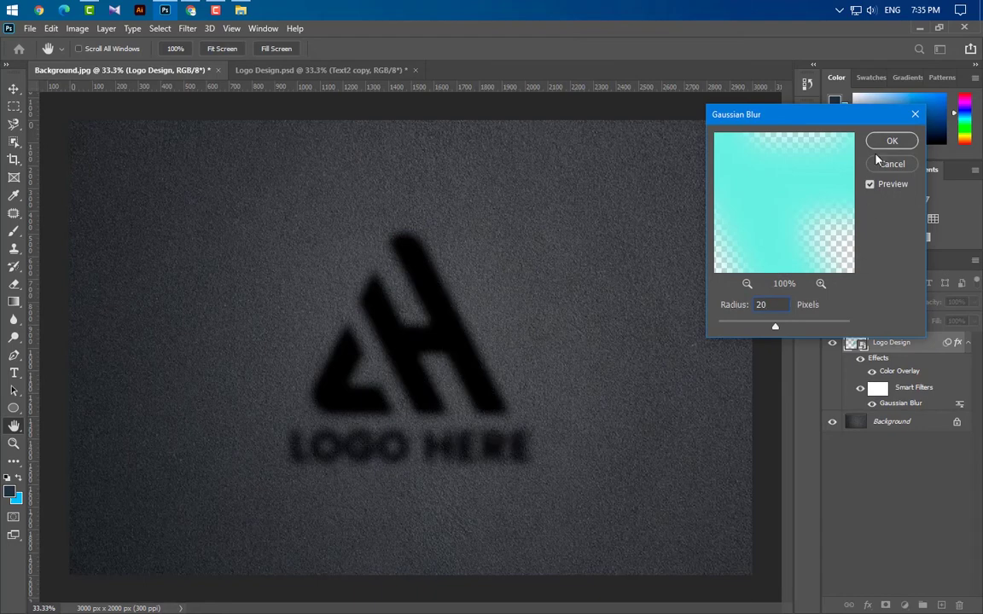
left_click(881, 145)
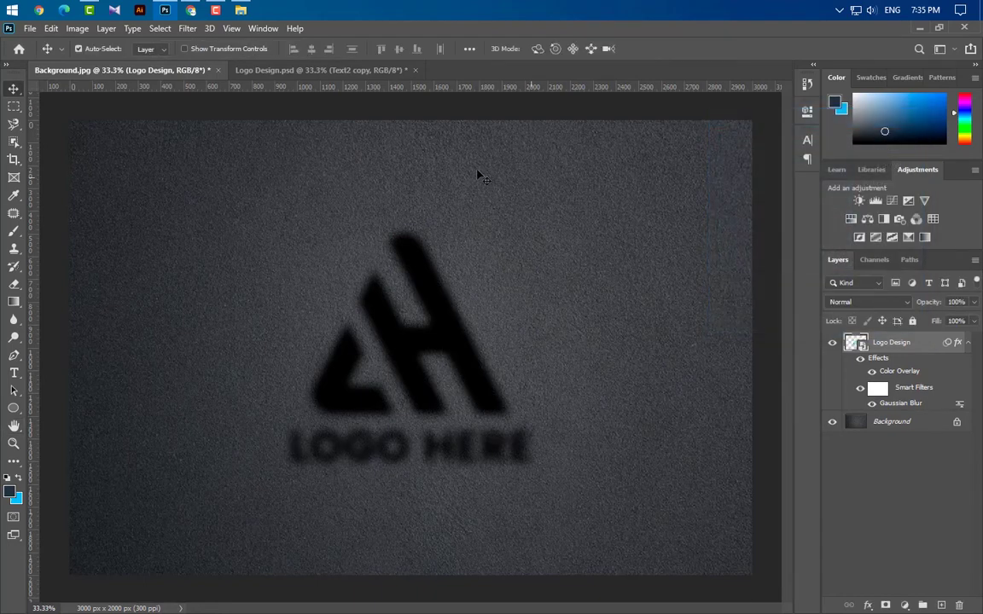
- Apply a Motion Blur to the Logo Design layer with a 90° angle and a distance of 200 pixels
left_click(187, 28)
mouse_move(215, 189)
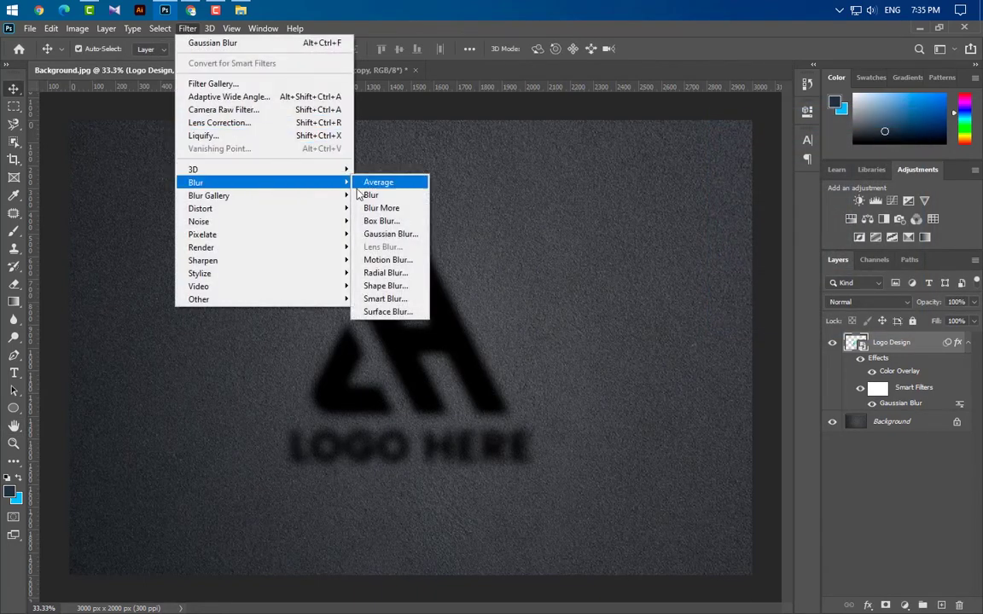
left_click(378, 261)
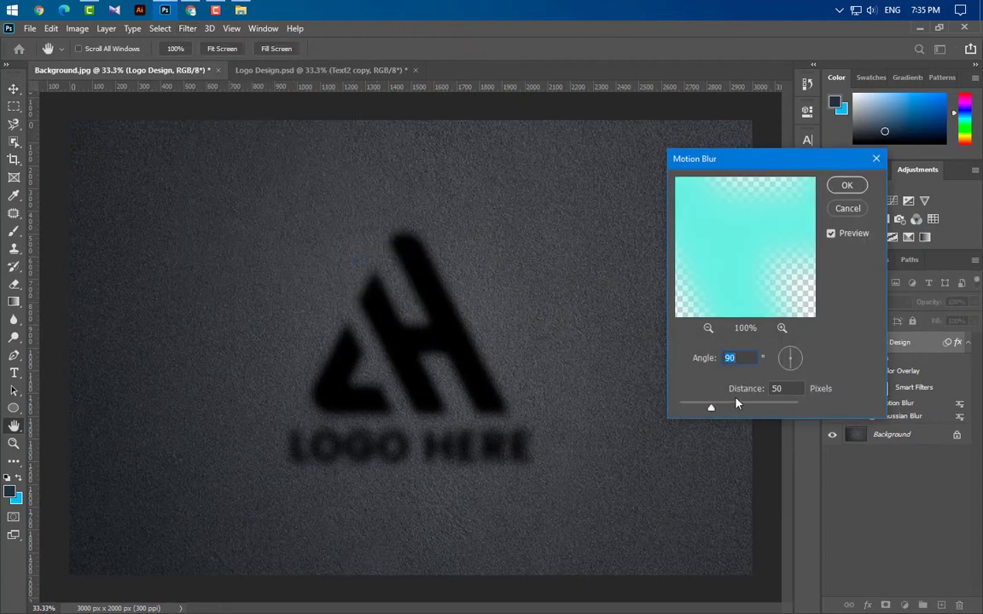
key("Tab")
type("200")
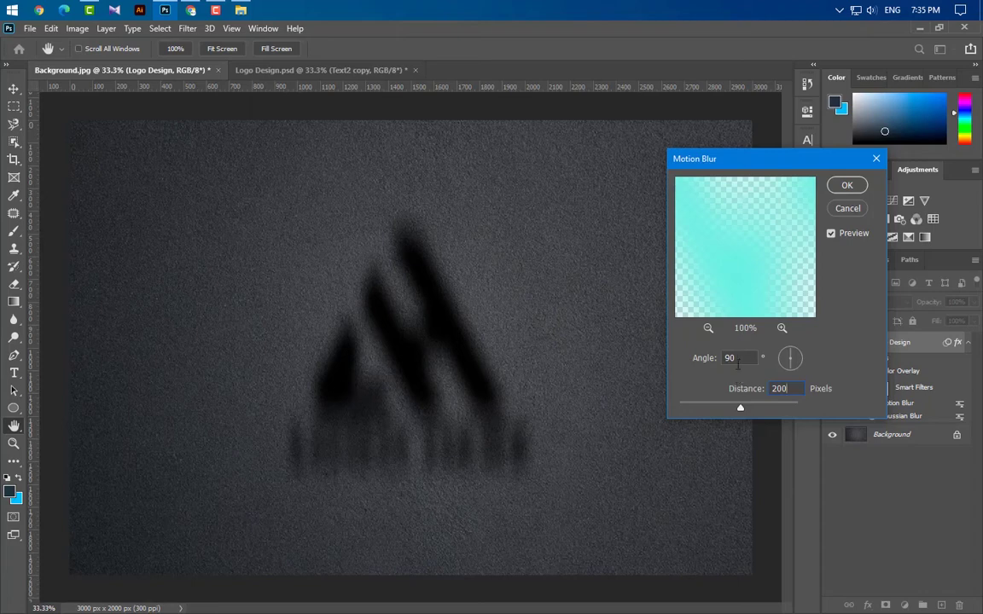
key("shift+Tab")
left_click(840, 192)
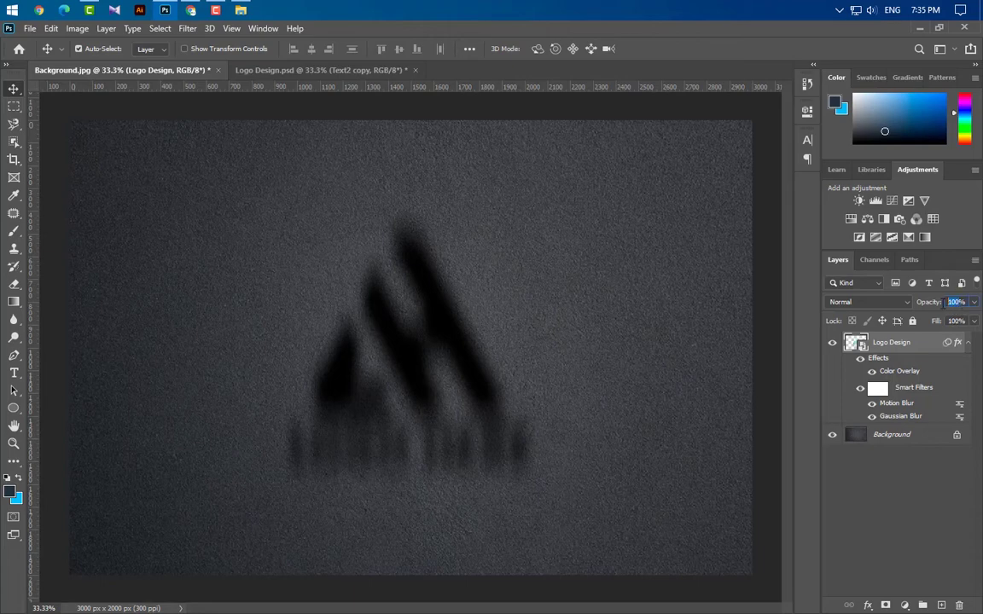
- Set the Logo Design layer's opacity to 50% and duplicate the layer
type("50")
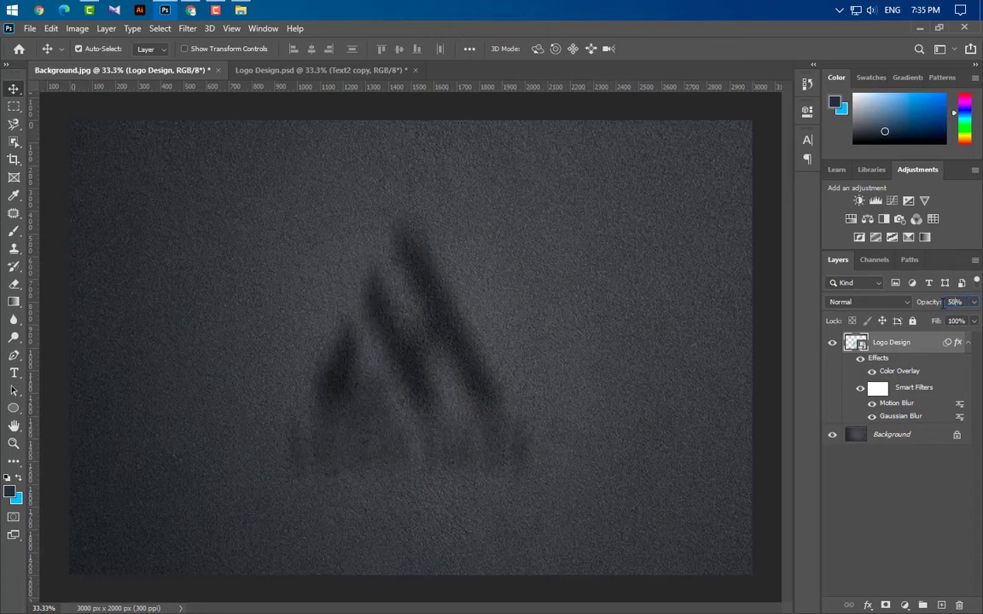
left_click_drag(892, 342, 940, 605)
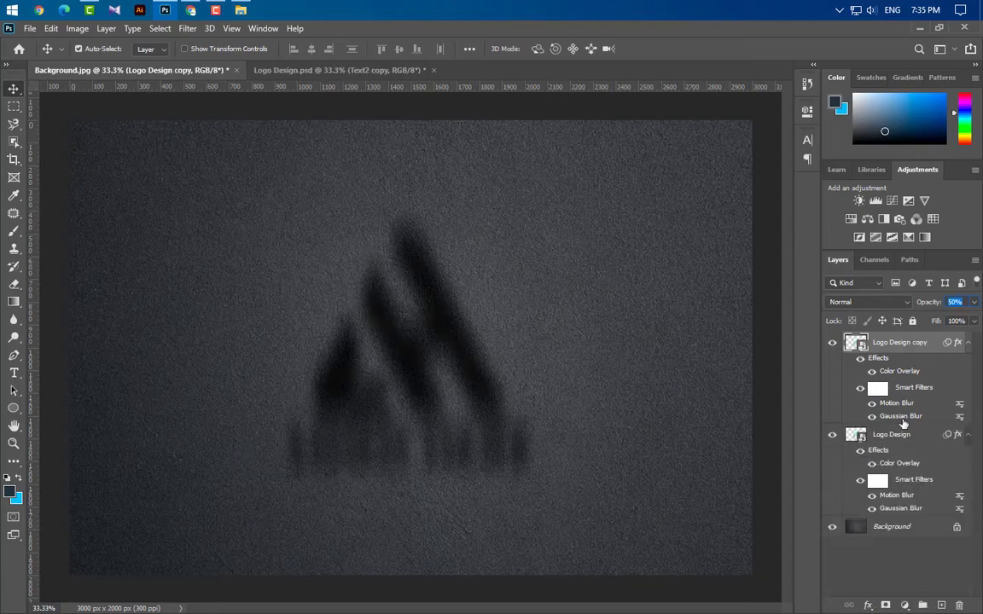
- Set the Gaussian Blur radius of the duplicated logo layer to 8 pixels
double_click(901, 418)
left_click(514, 261)
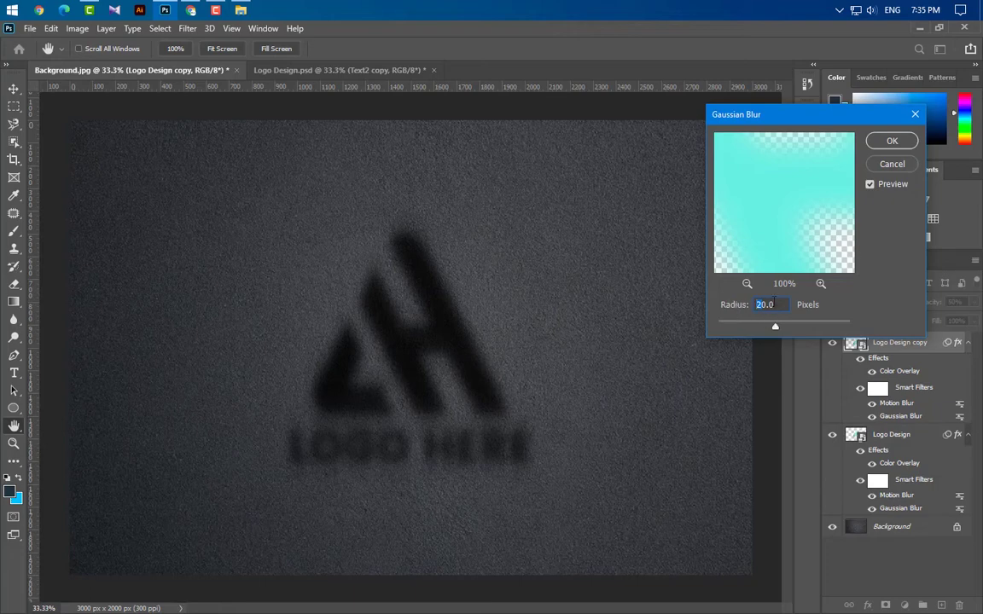
type("8")
left_click(894, 143)
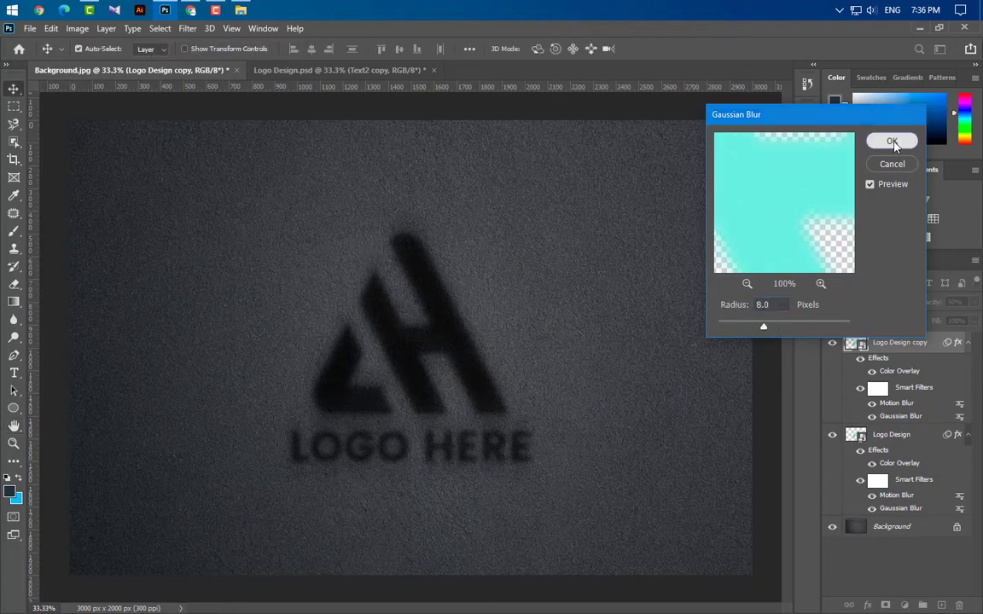
- Set the duplicated logo layer's Motion Blur distance to 50 pixels and its layer opacity to 35%
double_click(895, 405)
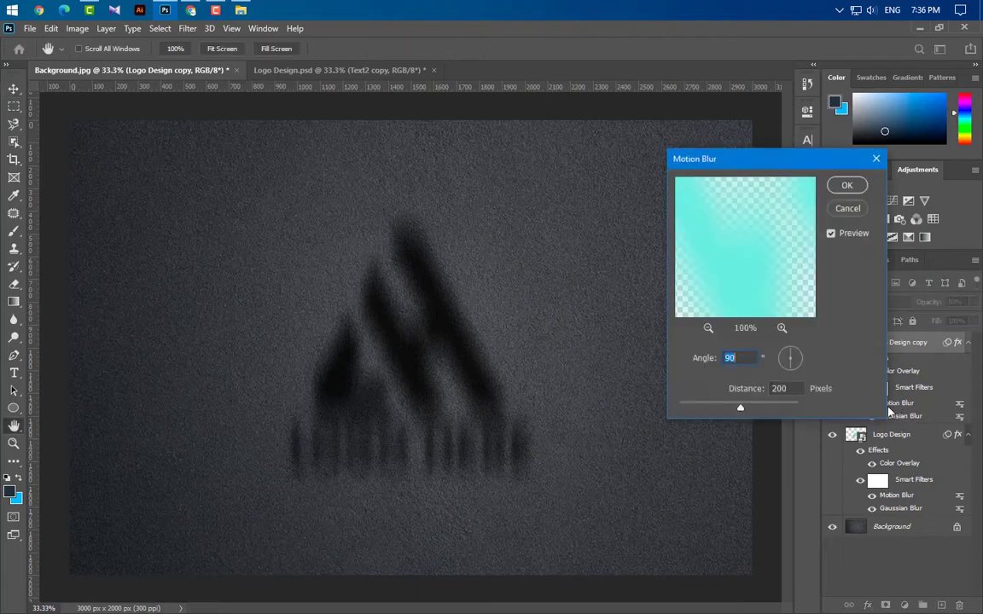
double_click(789, 390)
type("50")
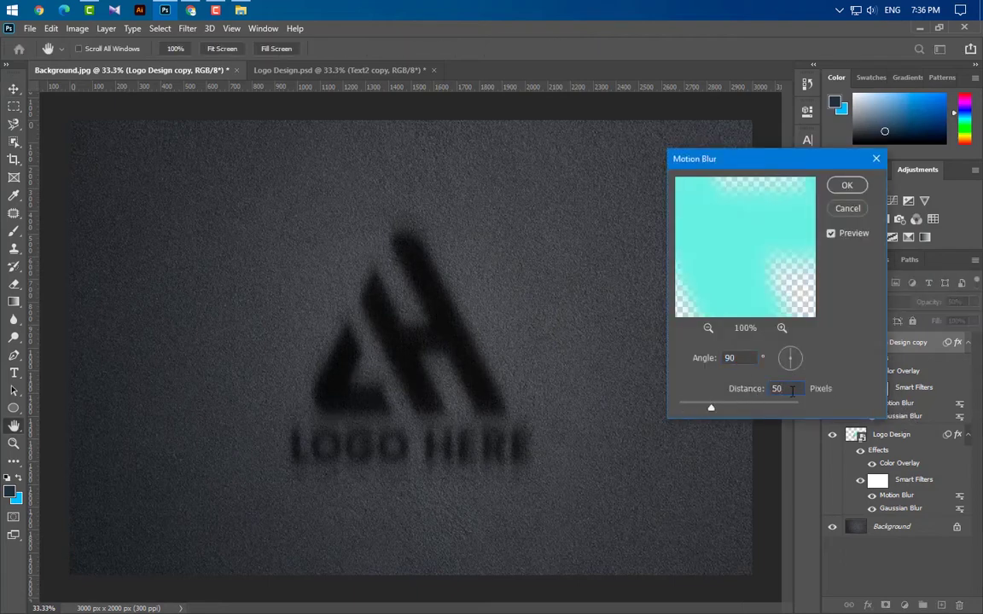
left_click(847, 186)
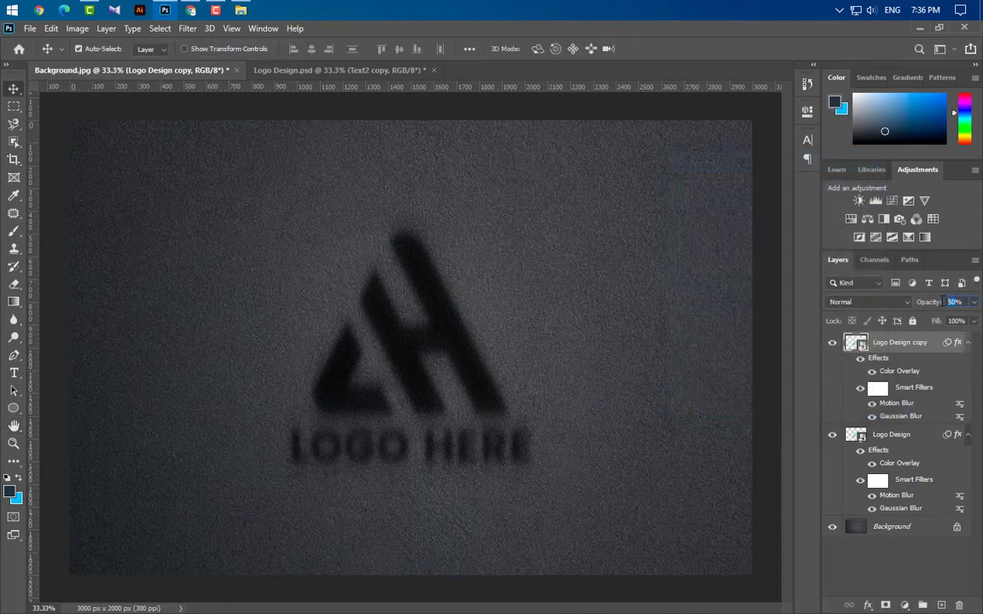
type("35")
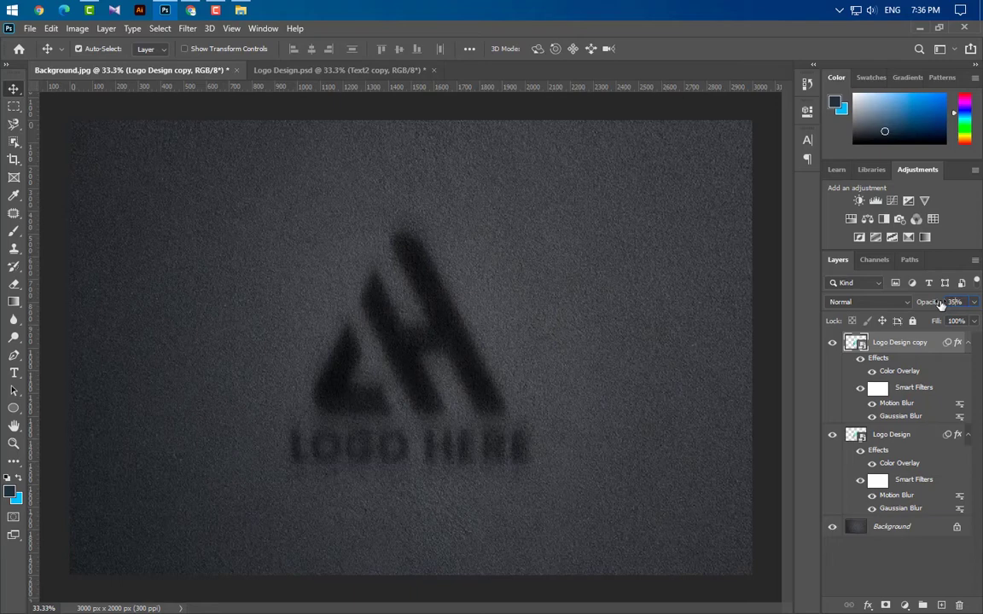
- Duplicate the upper logo layer and delete the smart filters from the new copy, keeping its Color Overlay
left_click(967, 342)
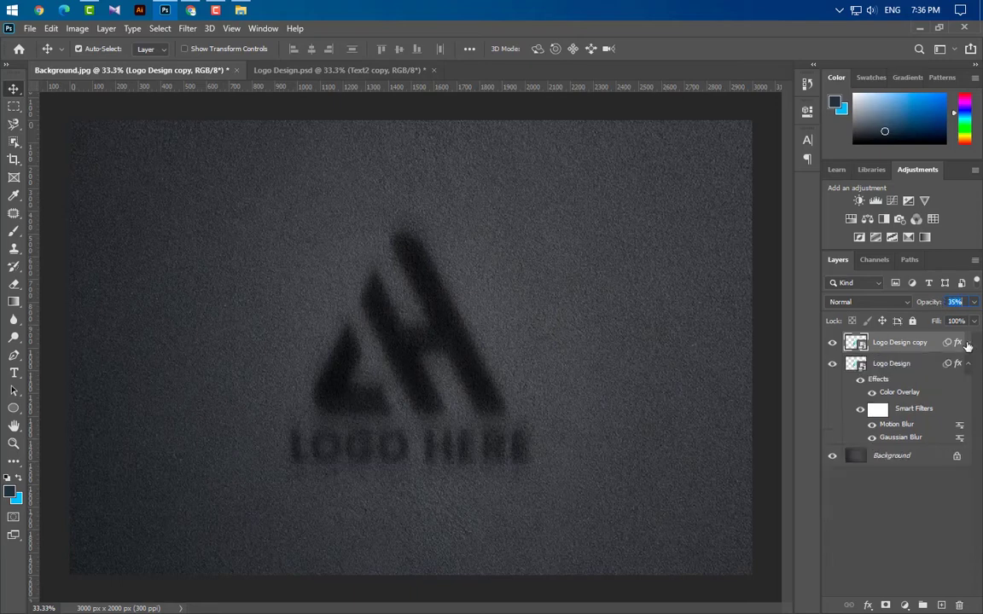
left_click(968, 364)
left_click_drag(937, 348, 941, 605)
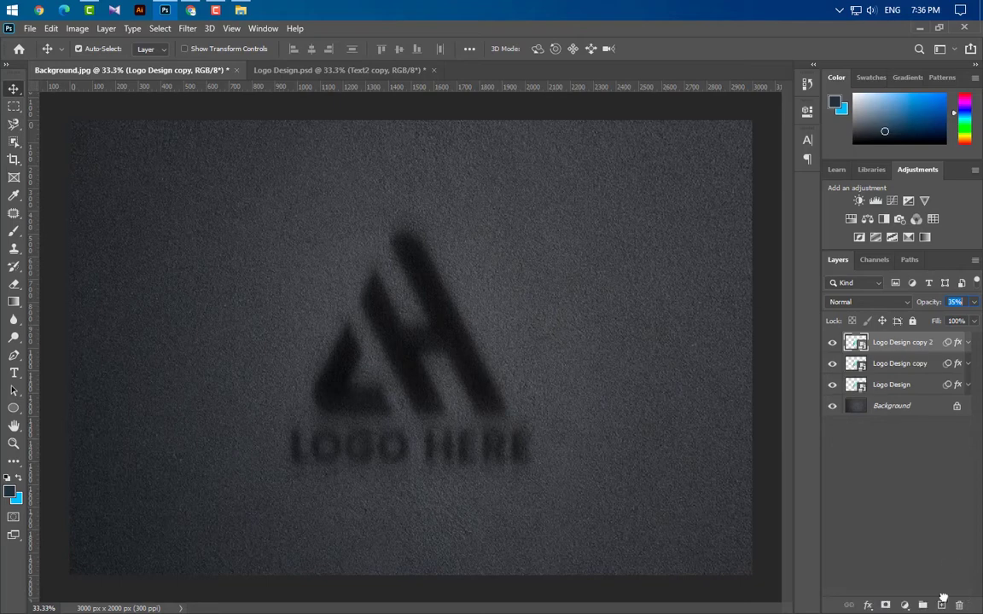
left_click(968, 342)
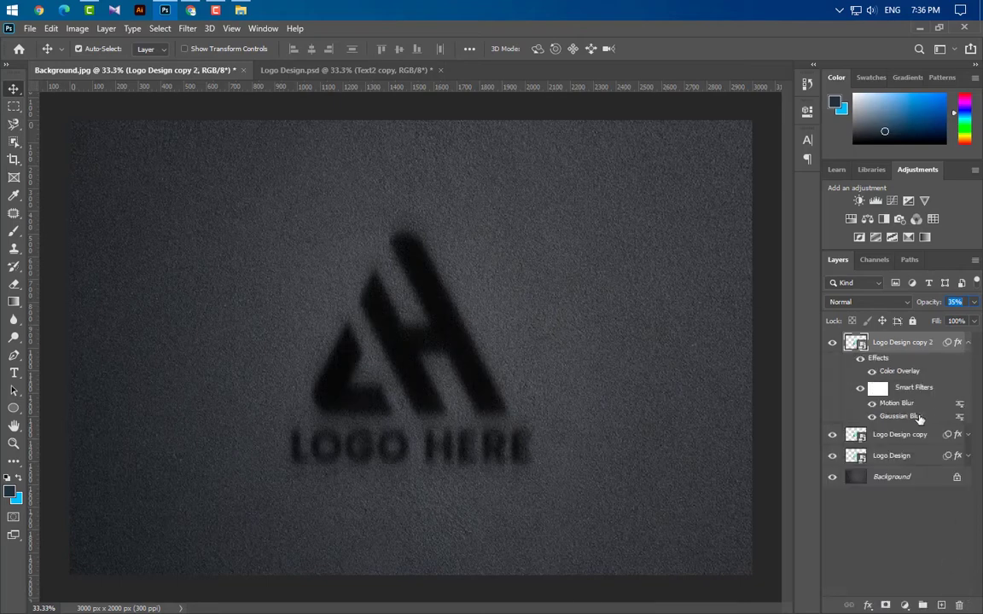
left_click_drag(952, 600, 958, 602)
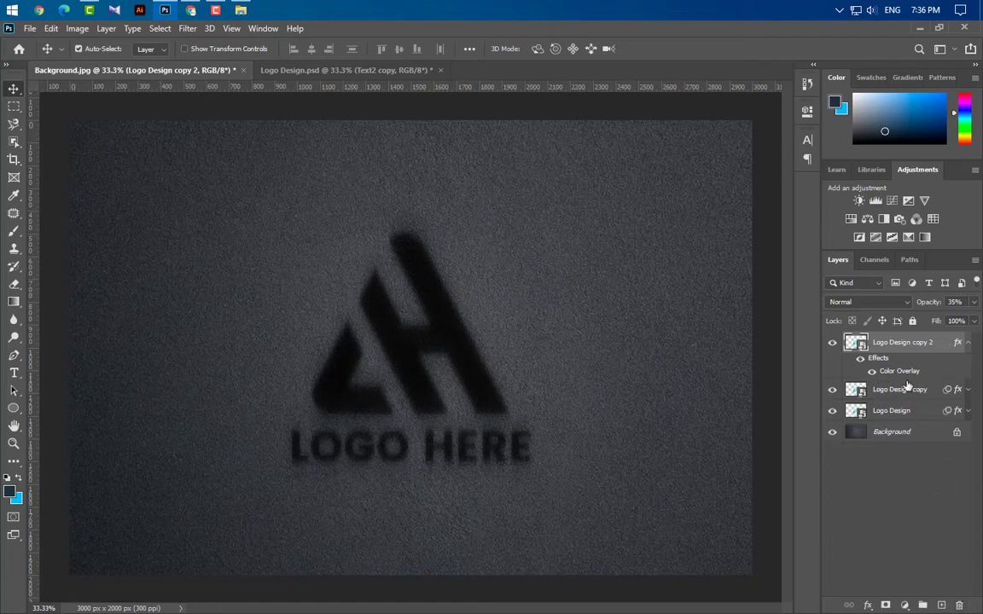
- Raise the opacity of the topmost, unblurred logo layer to 100%
left_click(974, 302)
left_click_drag(933, 326, 974, 324)
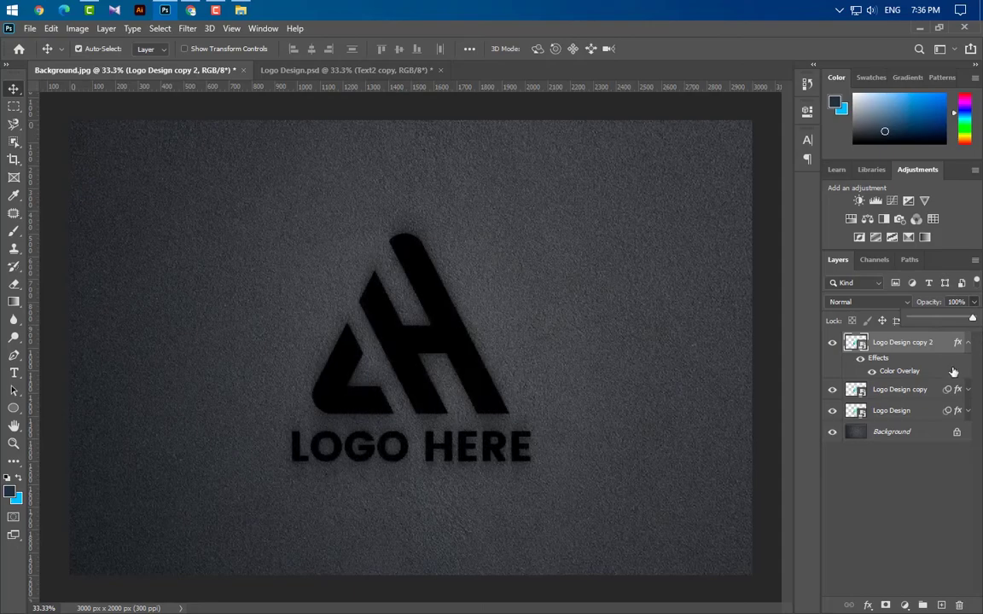
left_click(787, 349)
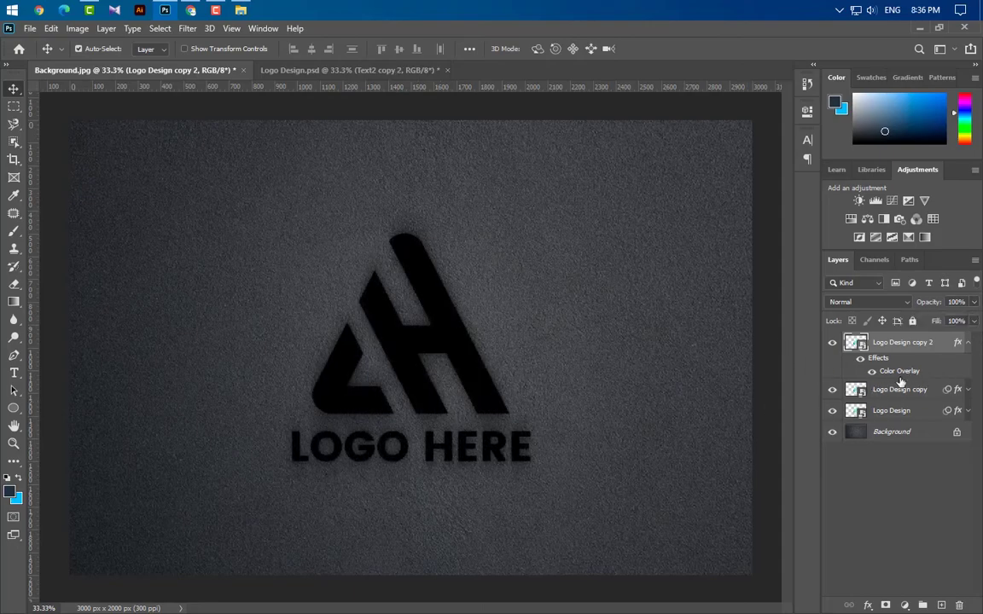
- Add a Drop Shadow to the topmost logo layer and set the shadow colour to black
double_click(943, 352)
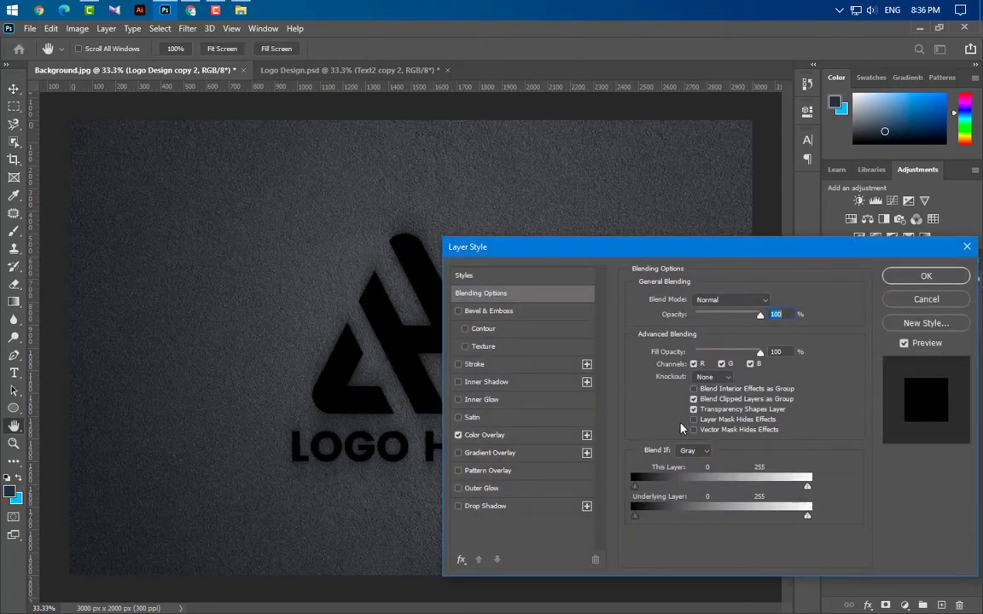
left_click(516, 510)
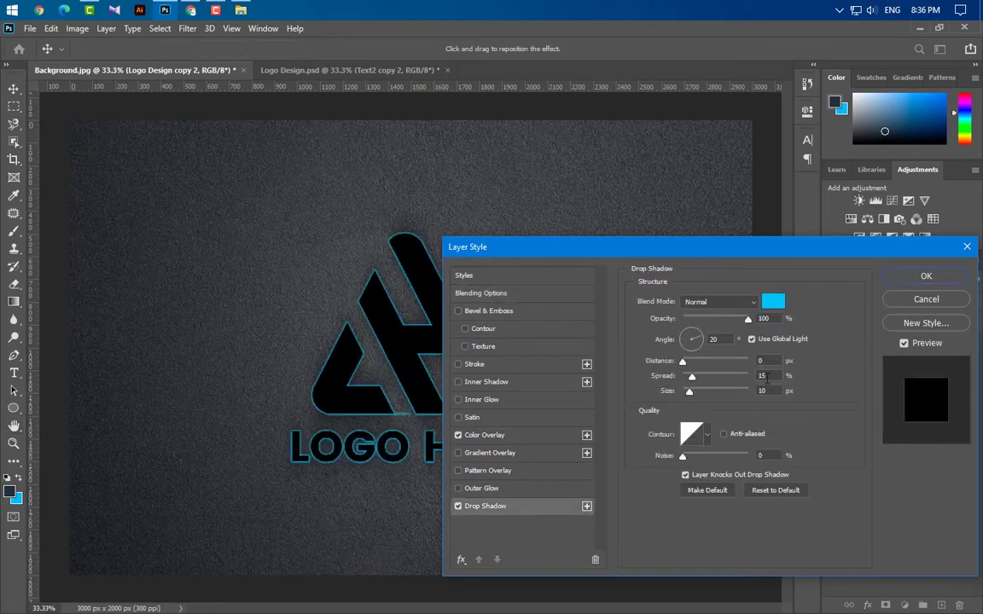
left_click(773, 302)
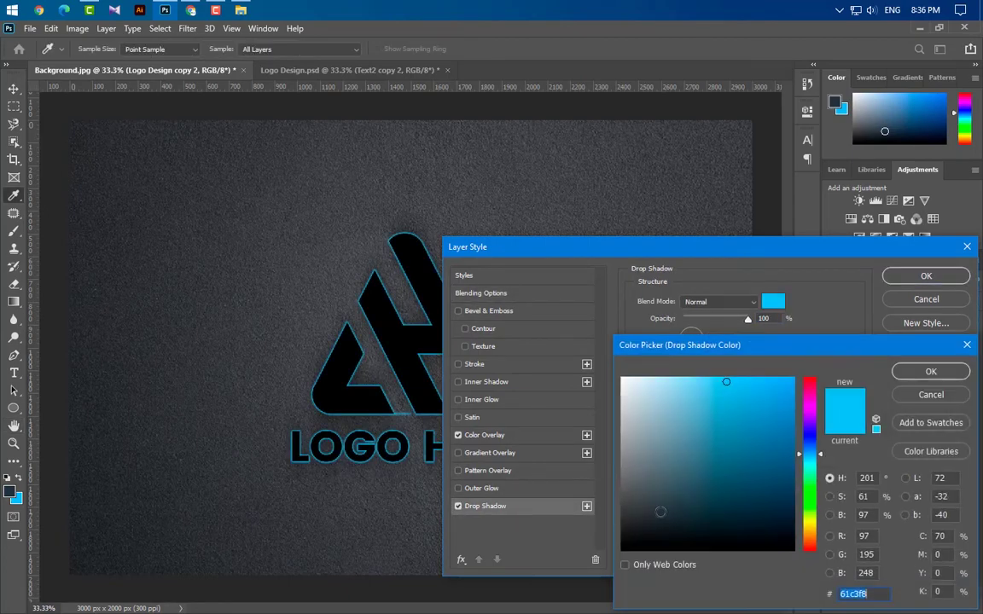
left_click(622, 549)
left_click(928, 372)
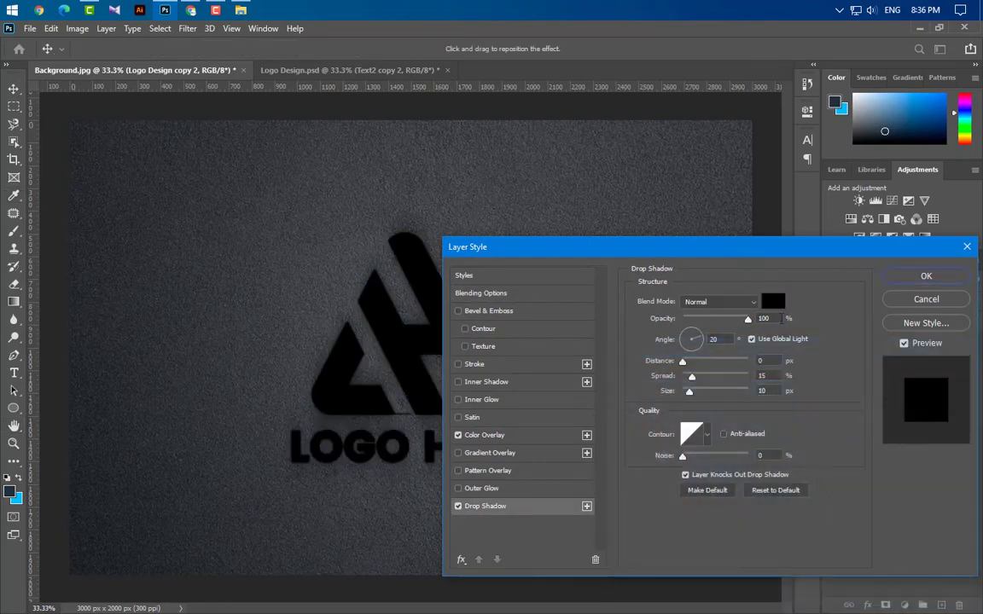
- Set the top logo layer's Drop Shadow to 75% opacity, 10 px distance, 0% spread and 25 px size, and apply it
left_click_drag(777, 320, 701, 341)
type("75")
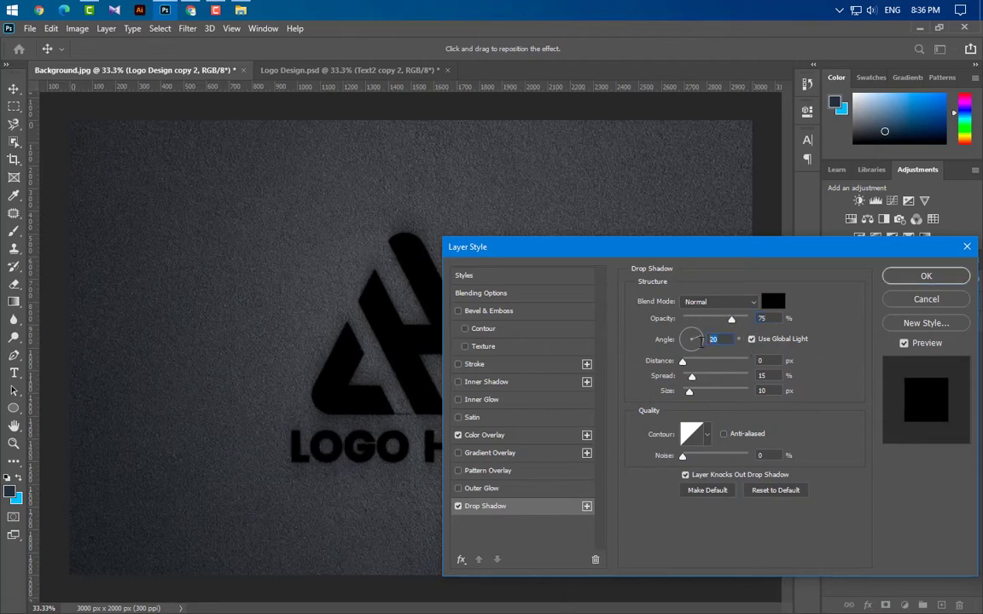
key("Tab")
type("10")
key("Tab")
type("0")
key("Tab")
type("10")
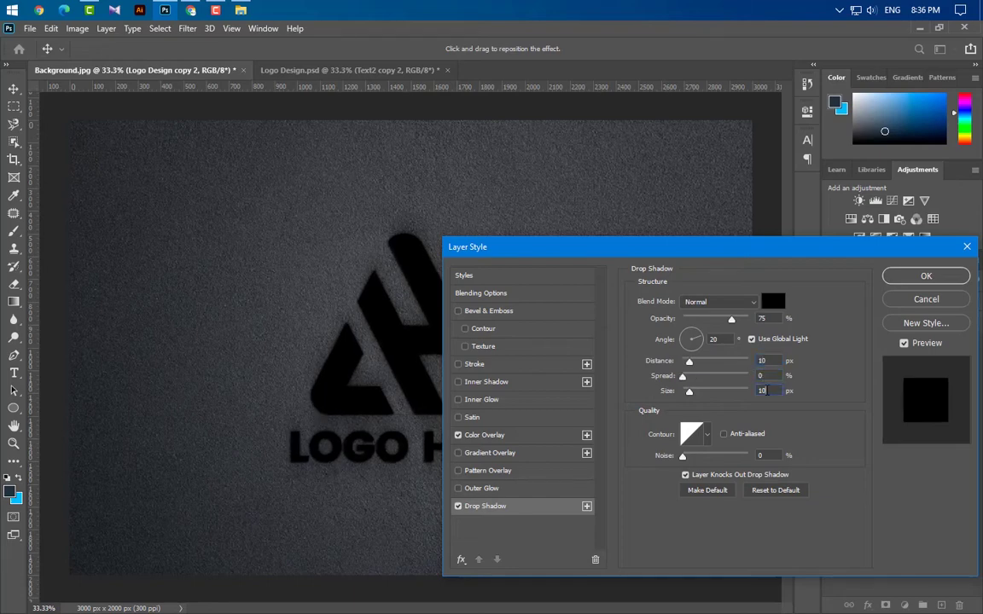
key("BackSpace")
key("BackSpace")
type("25")
left_click(926, 276)
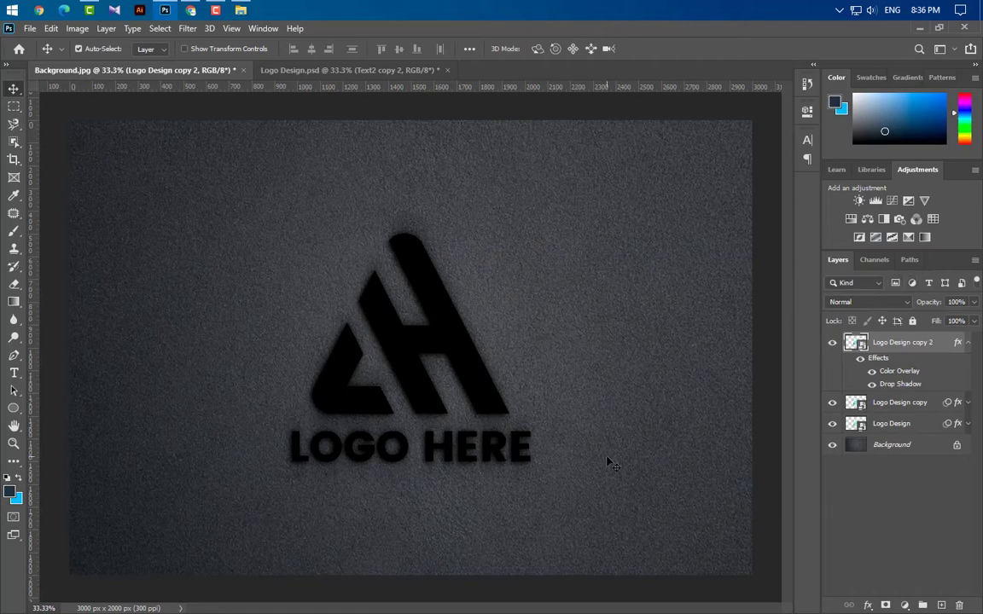
- Duplicate the top logo layer and set the copy's Drop Shadow to 40% opacity, 50 px distance and 20 px size
left_click_drag(939, 359, 942, 605)
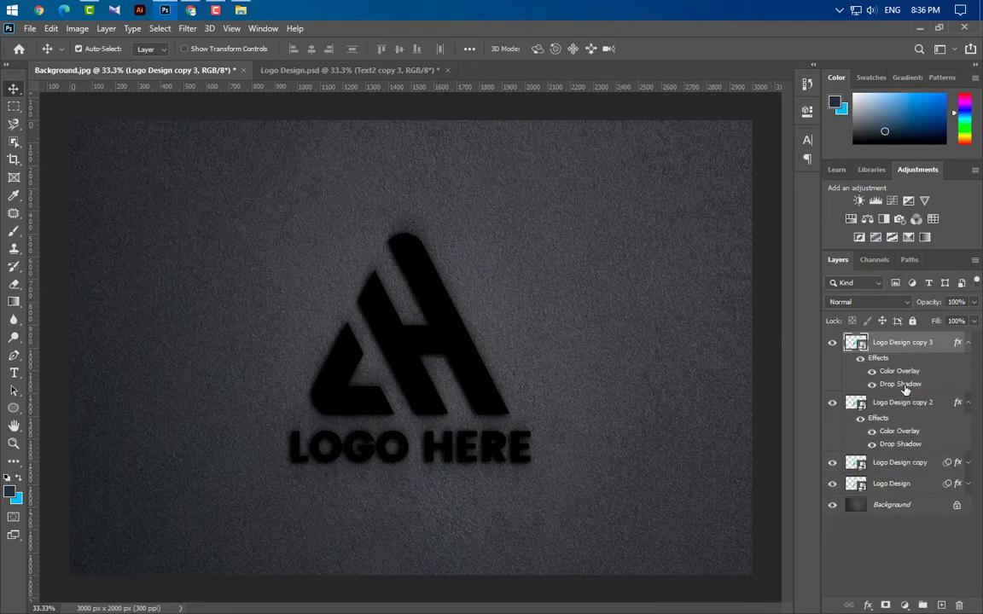
double_click(903, 384)
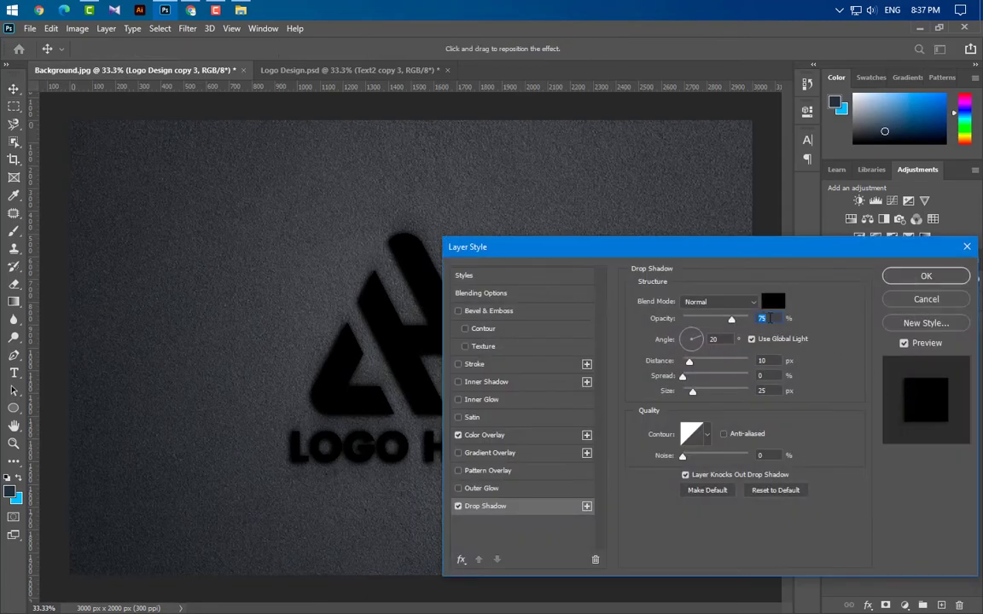
type("40")
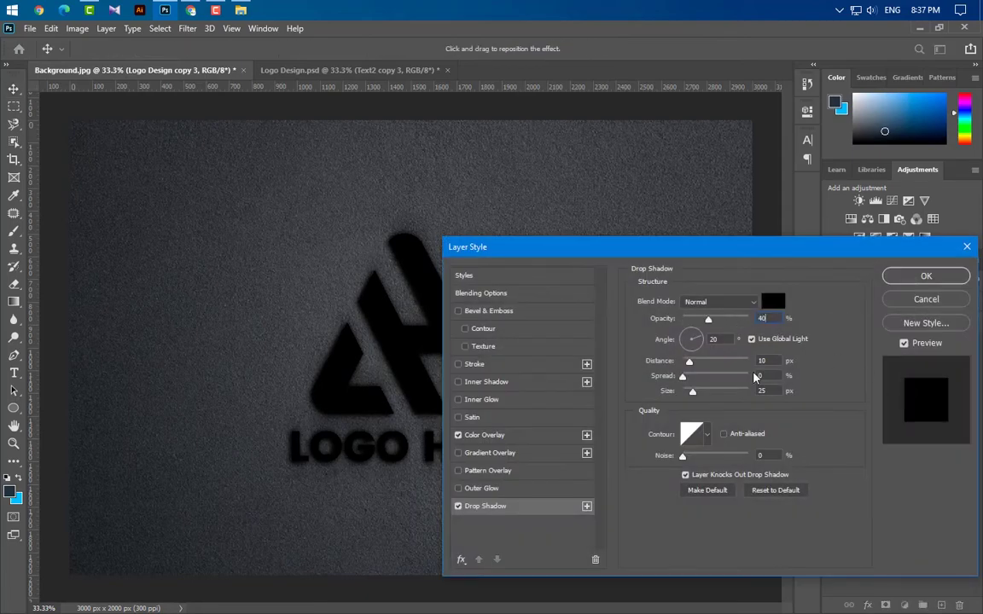
key("Tab")
key("Tab")
type("50")
key("Tab")
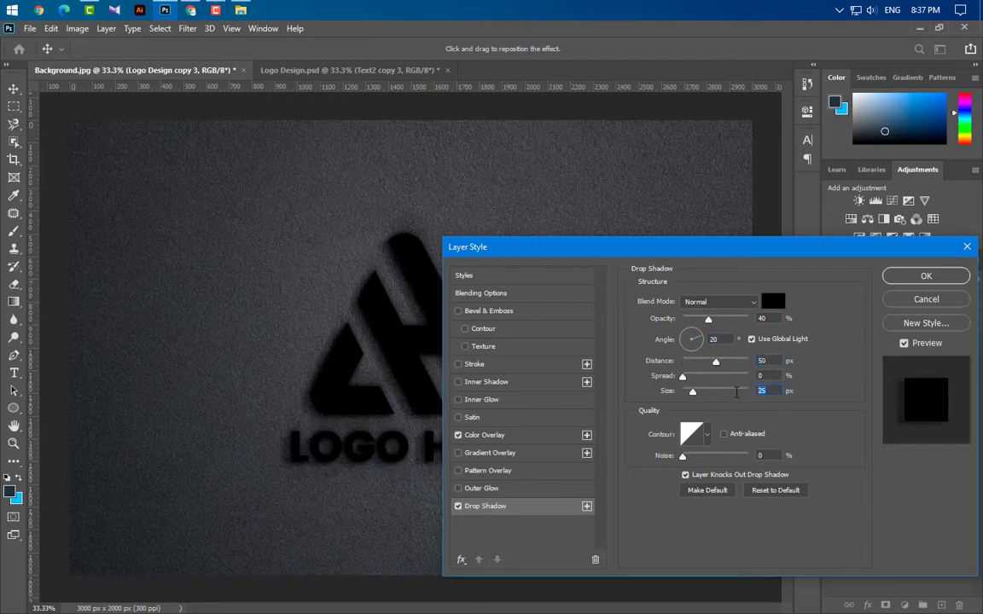
type("20")
left_click(943, 279)
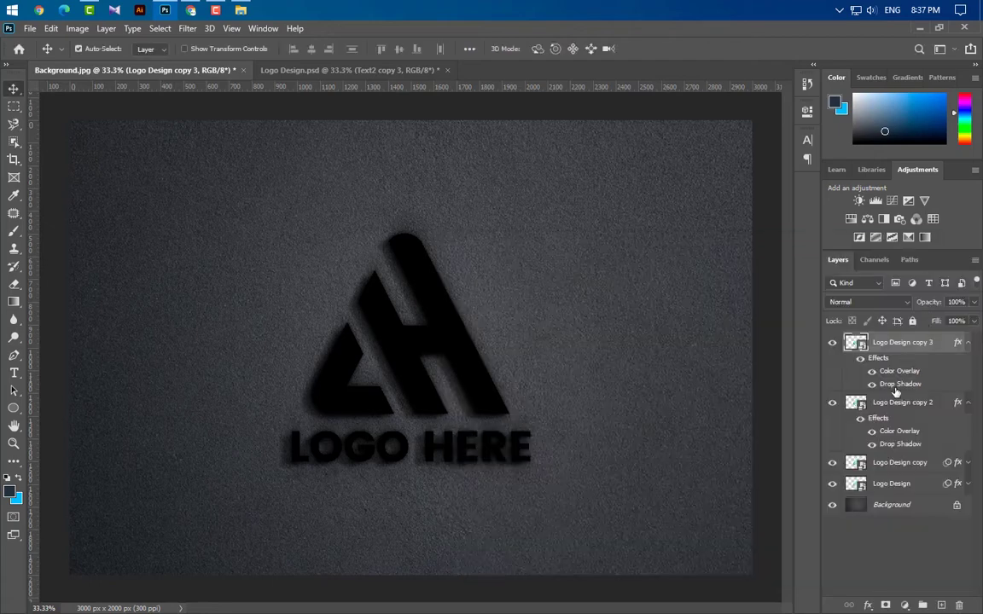
- Duplicate the top logo layer again and group the four logo layers beneath the new copy
left_click(968, 342)
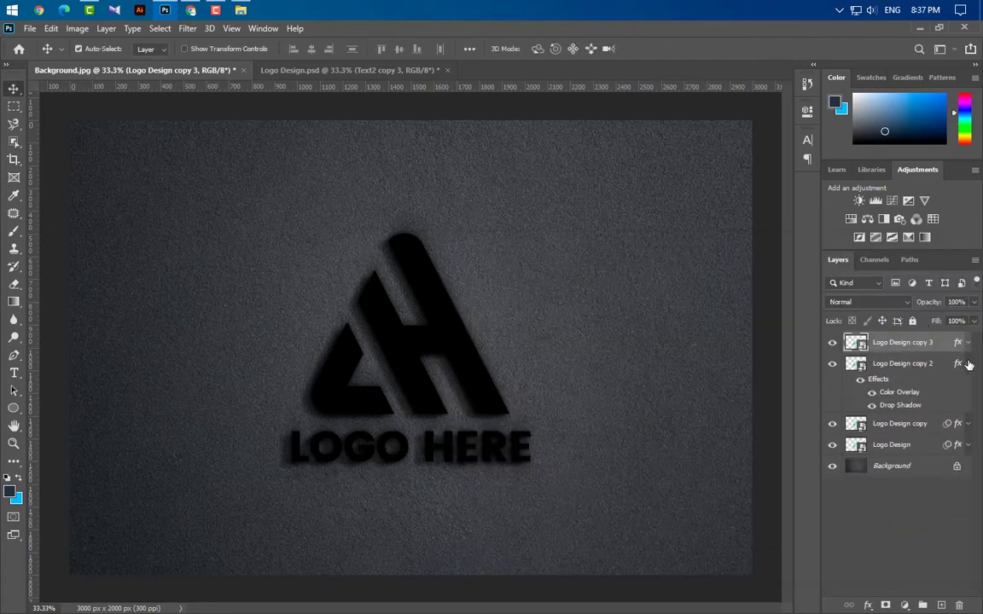
left_click(967, 364)
left_click_drag(896, 342, 943, 606)
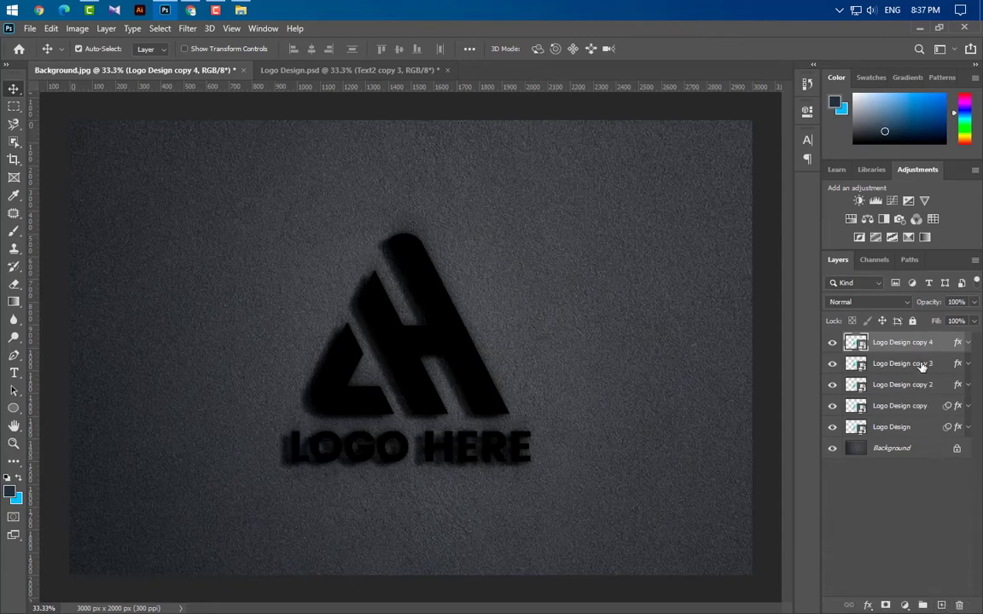
left_click(930, 424, "ctrl")
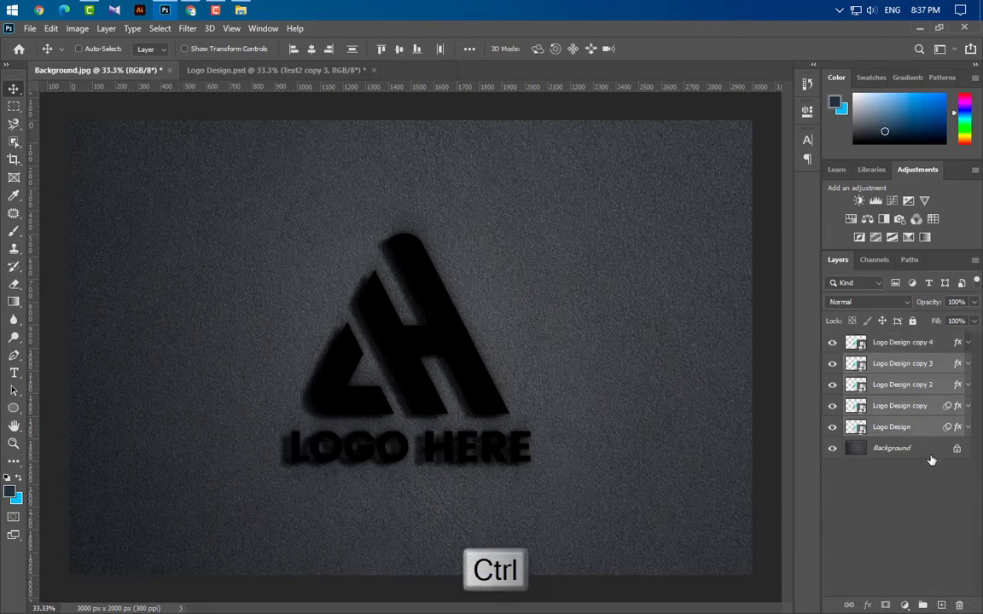
left_click(923, 605)
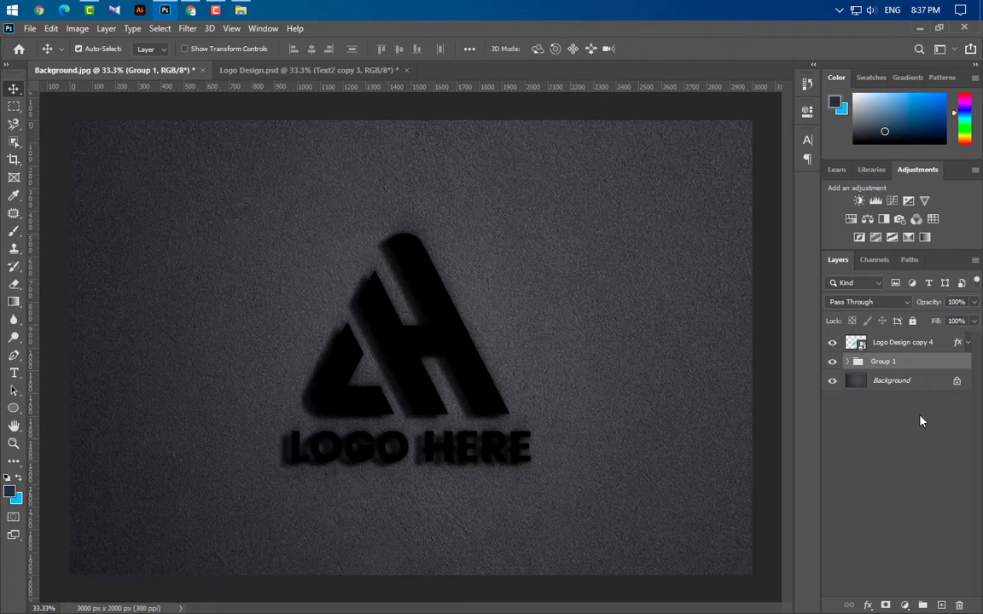
- Delete the Drop Shadow effect from the logo layer above the group, keeping its Color Overlay
left_click(913, 343)
scroll(397, 317, "up", 3)
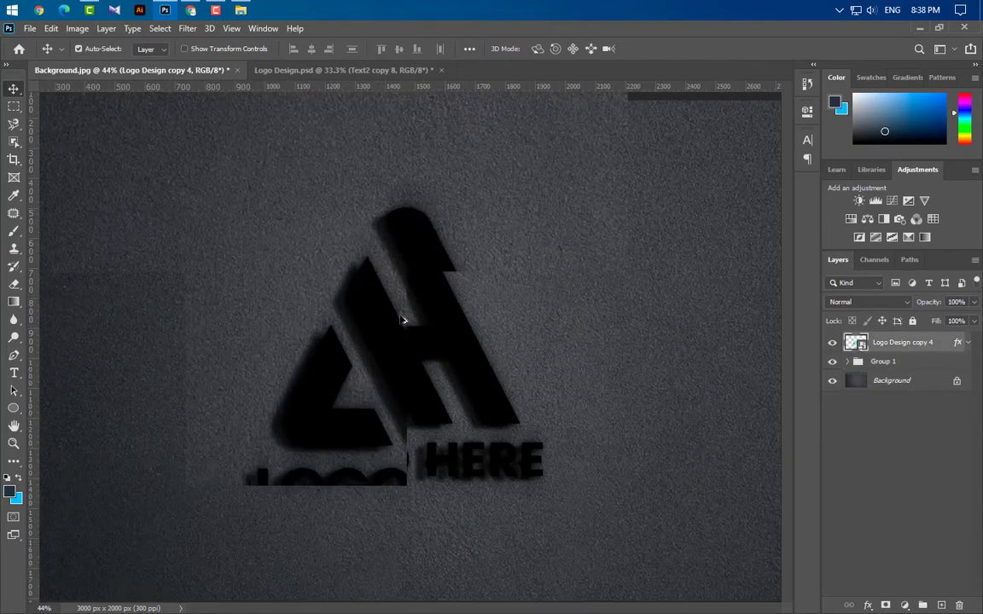
scroll(390, 353, "up", 3)
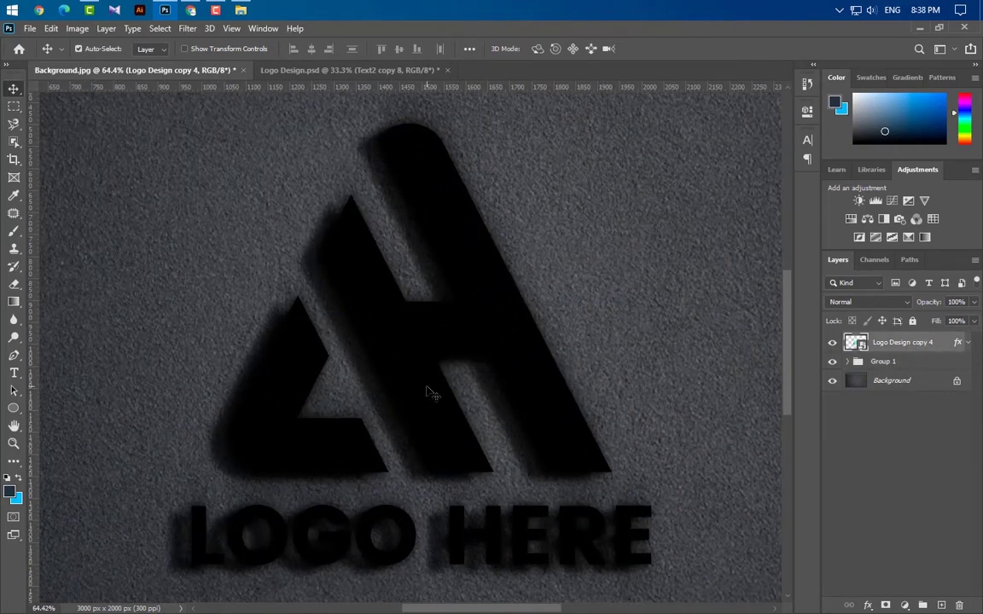
left_click(969, 342)
left_click_drag(900, 384, 957, 604)
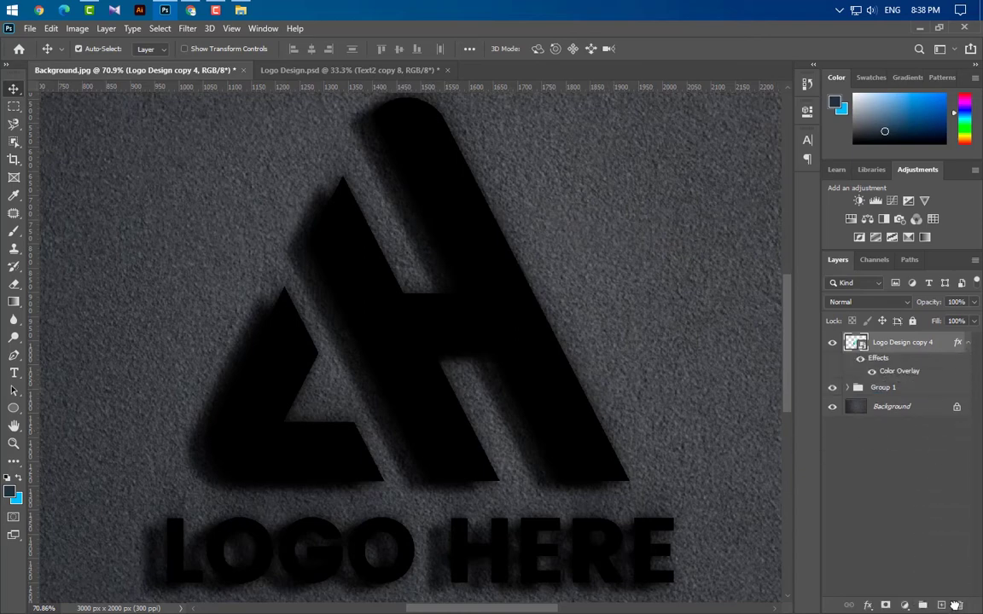
- Stack five successive duplicates of the top logo layer, nudging the copies slightly upward to build up the logo's thickness
left_click(968, 342)
left_click_drag(945, 346, 942, 605)
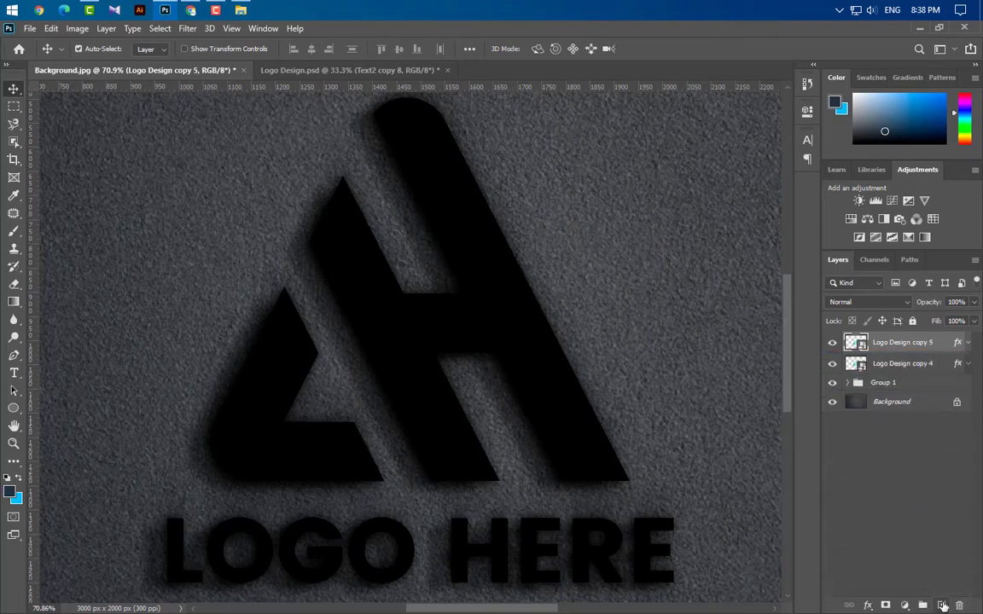
left_click_drag(854, 349, 942, 605)
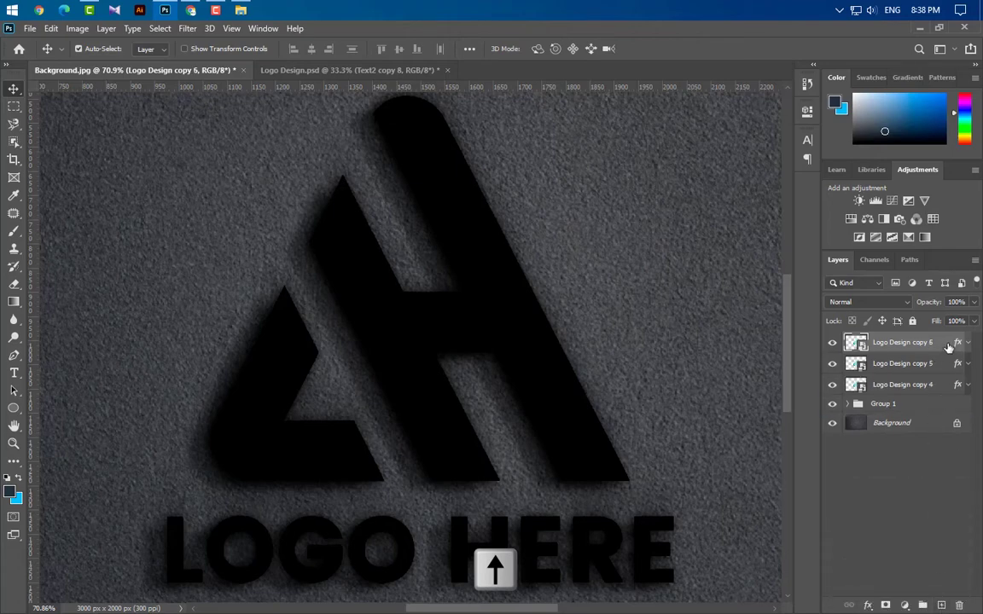
left_click_drag(939, 355, 942, 605)
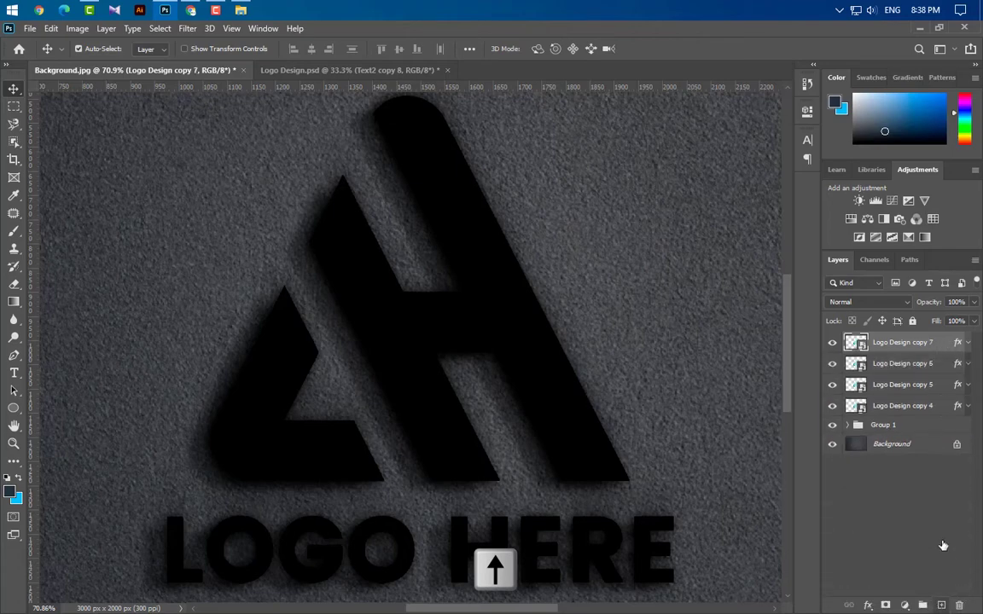
left_click_drag(850, 345, 939, 604)
key("Up")
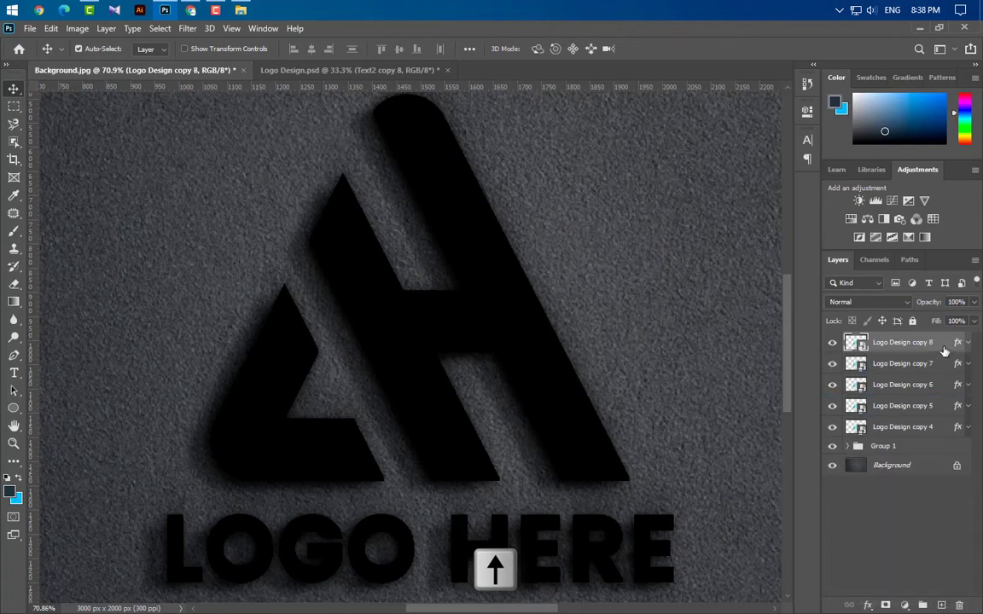
left_click_drag(945, 350, 943, 605)
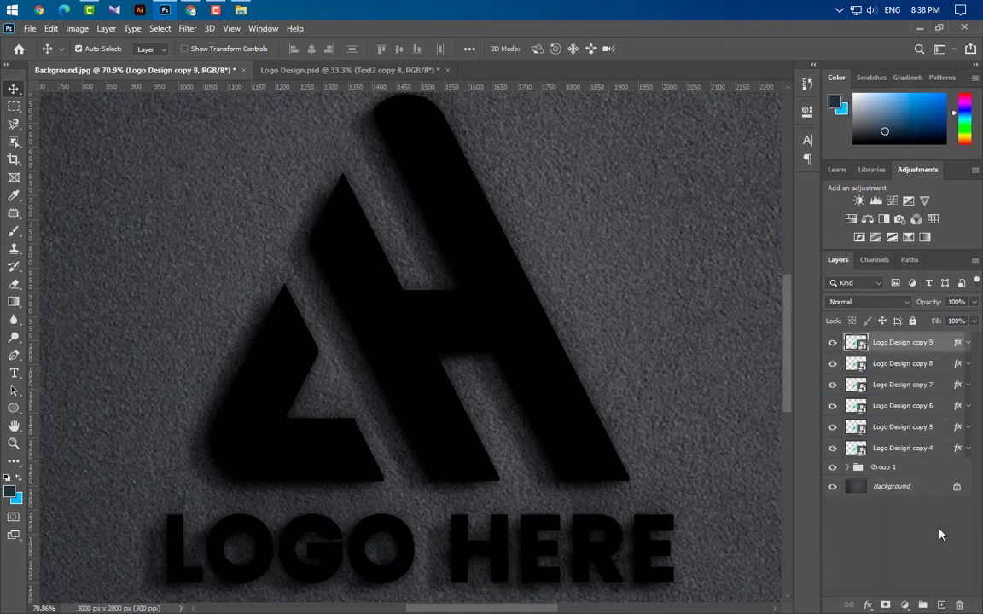
- Add Bevel & Emboss to the topmost logo layer with the Inner Bevel style and Smooth technique
left_click(970, 343)
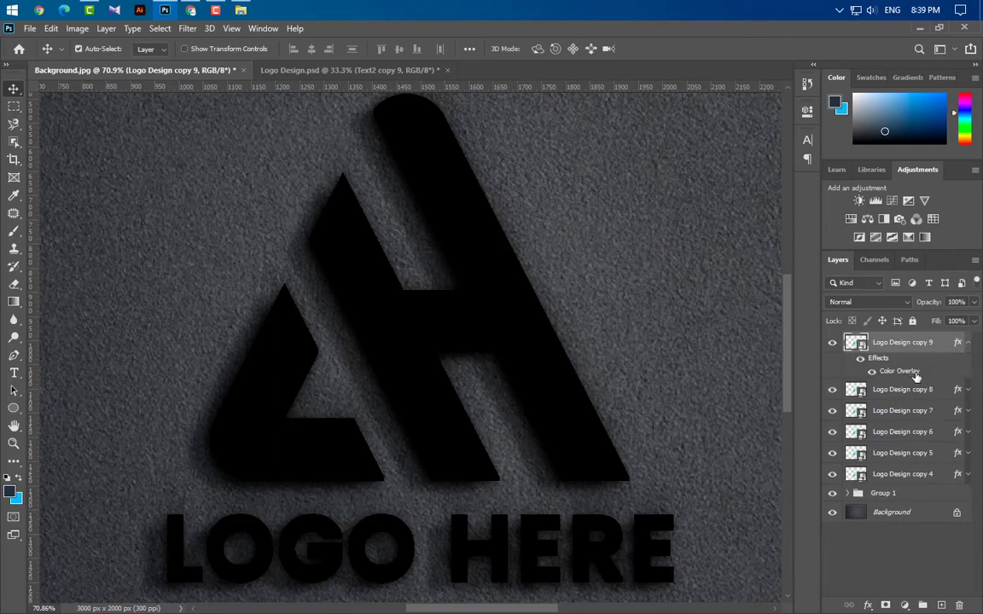
double_click(943, 345)
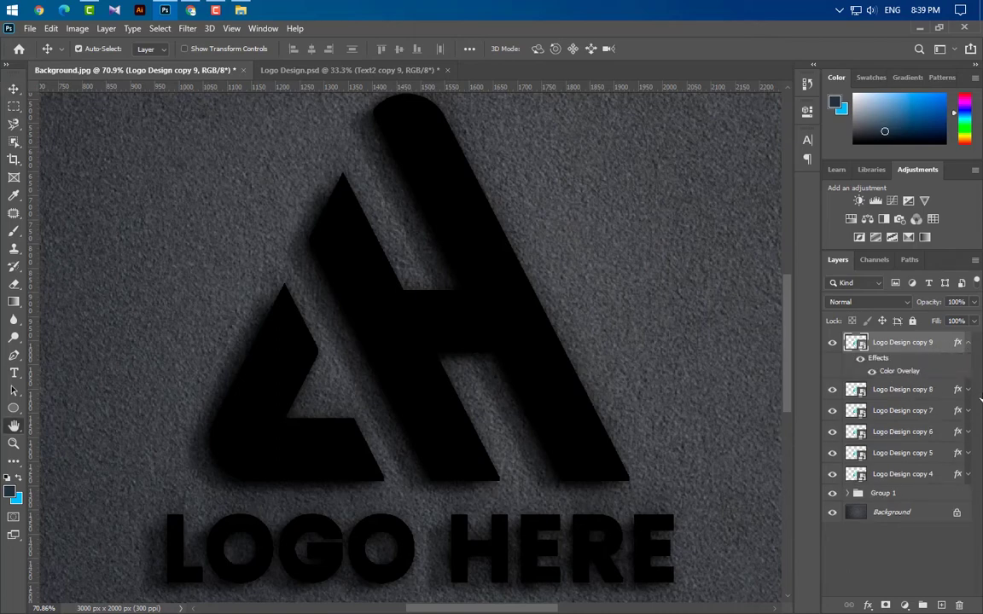
left_click(523, 312)
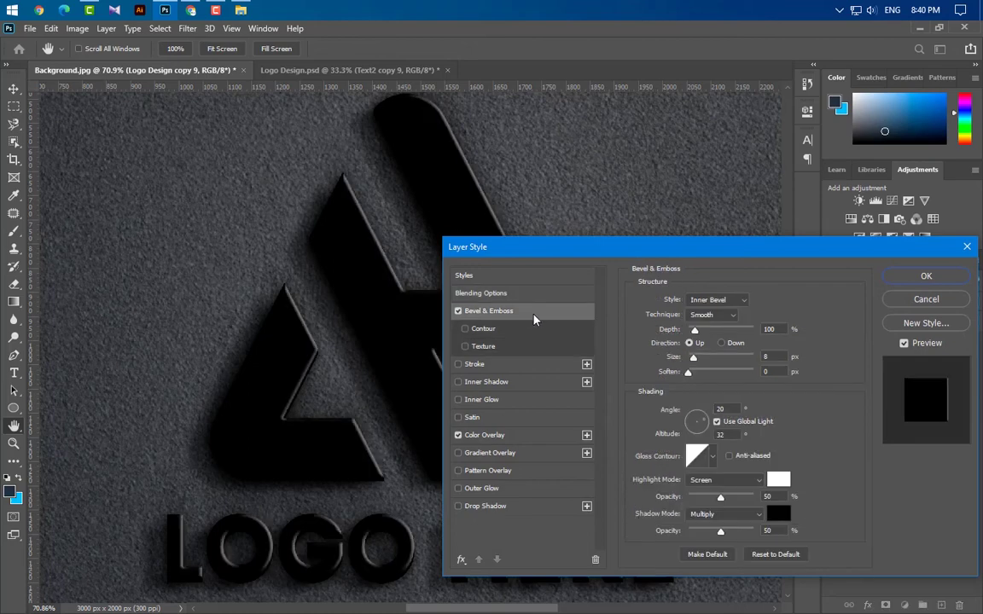
left_click(716, 300)
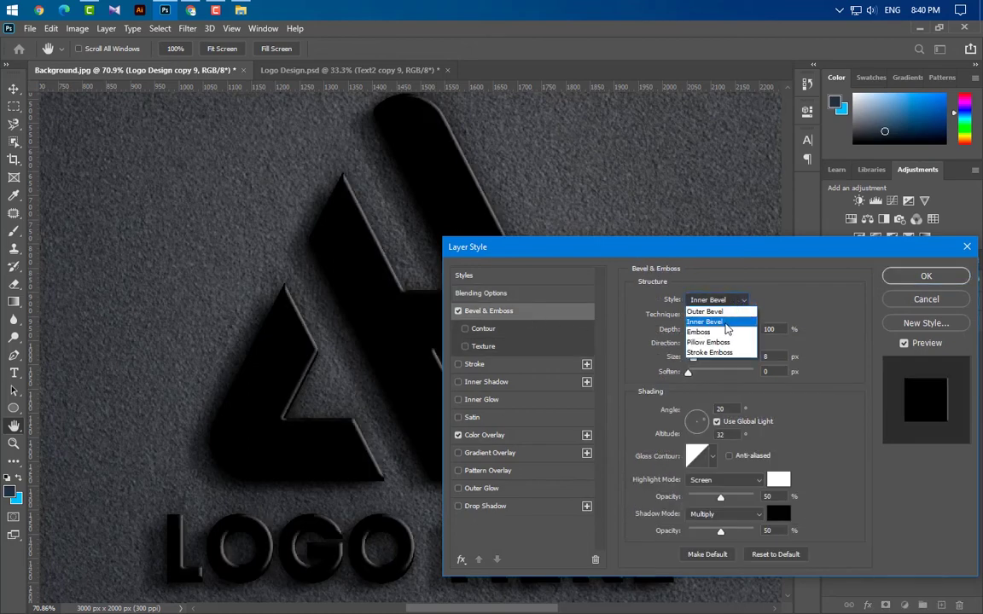
left_click(726, 320)
left_click(714, 314)
left_click(705, 315)
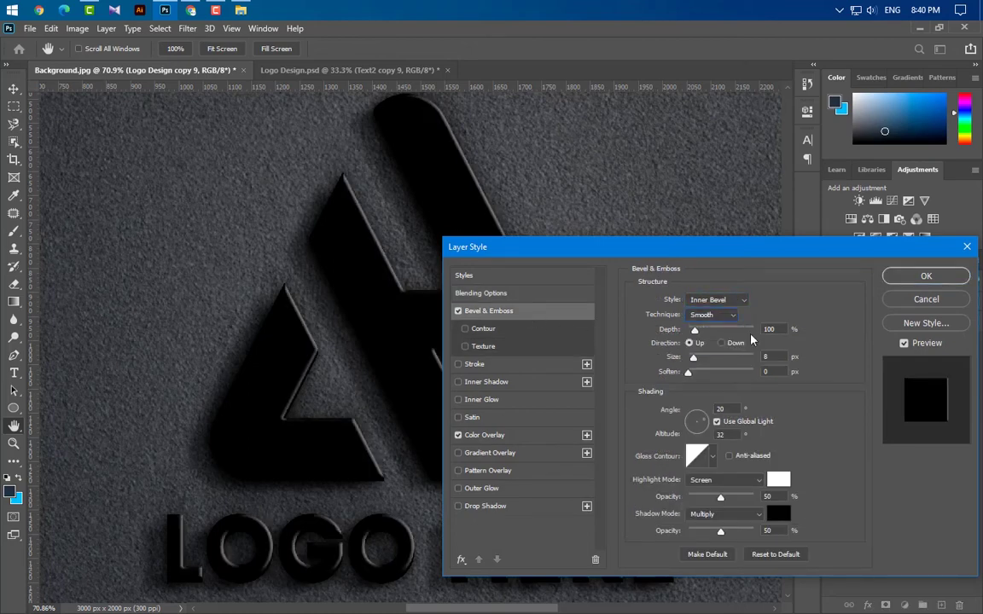
- Set the bevel's depth to 34%, size to 4 px and soften to 2 px
left_click(752, 330)
type("34")
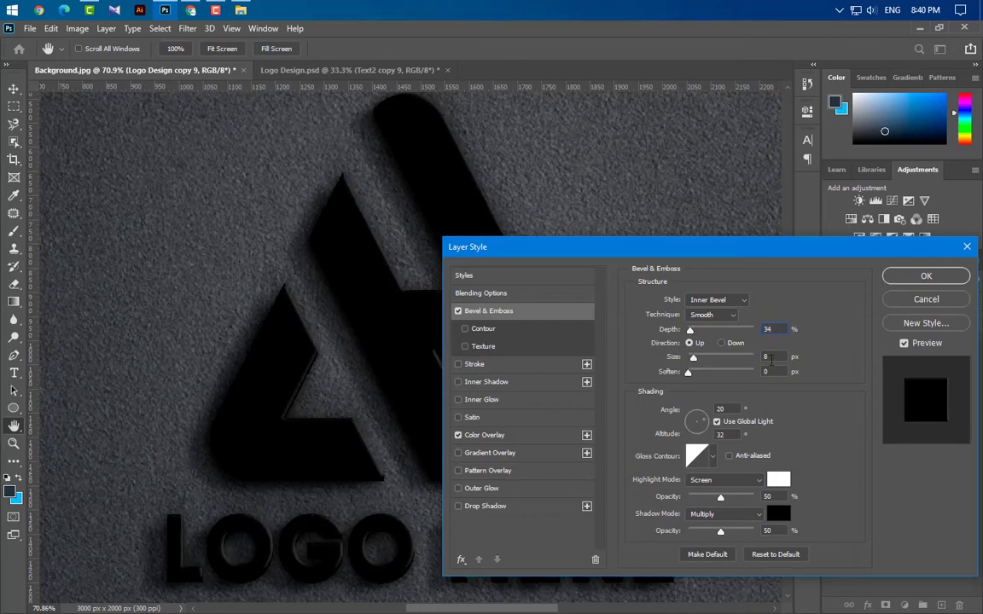
key("Tab")
type("4")
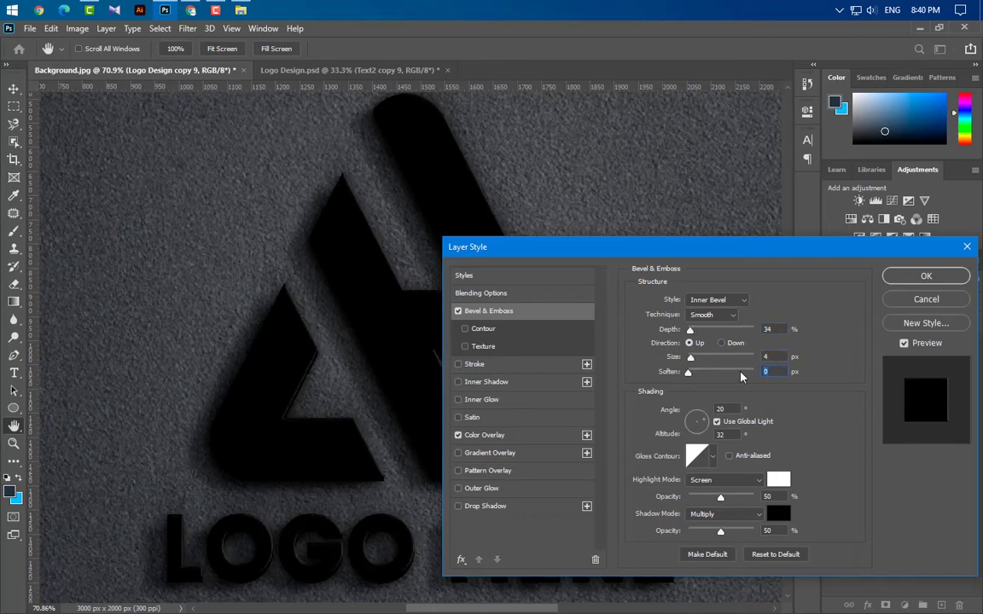
type("2")
- Set the bevel shading to a 90° angle, 60° altitude and 70% highlight opacity
type("90")
key("Tab")
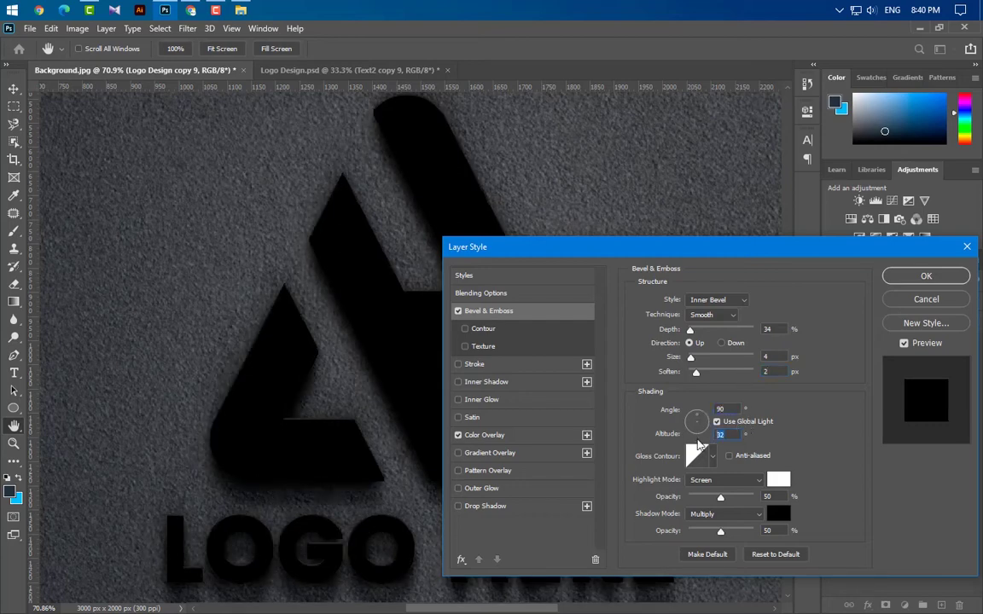
type("60")
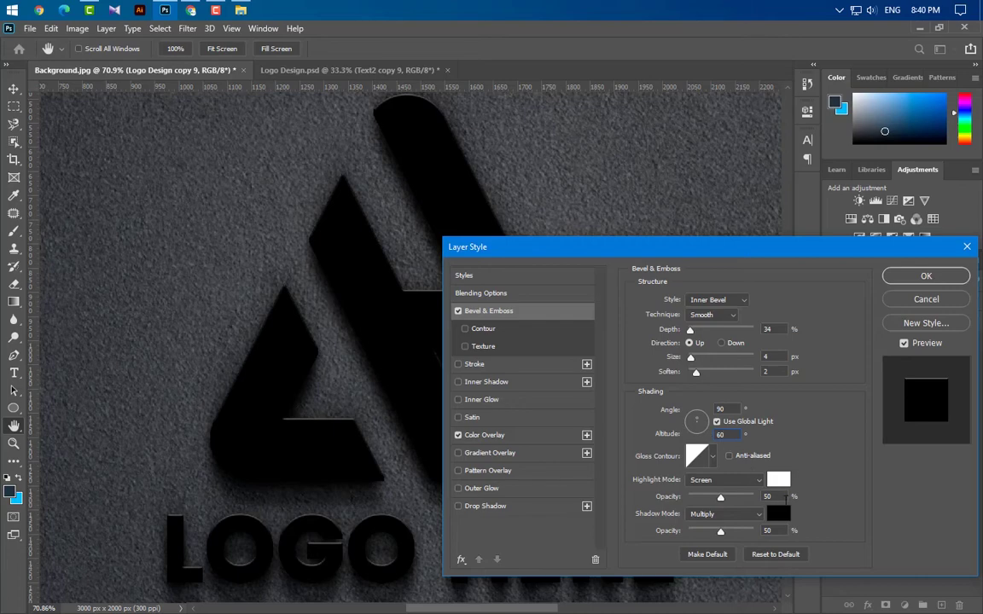
type("70")
- Turn off the topmost logo layer's Color Overlay to restore its original colours, and apply the layer style
left_click(459, 436)
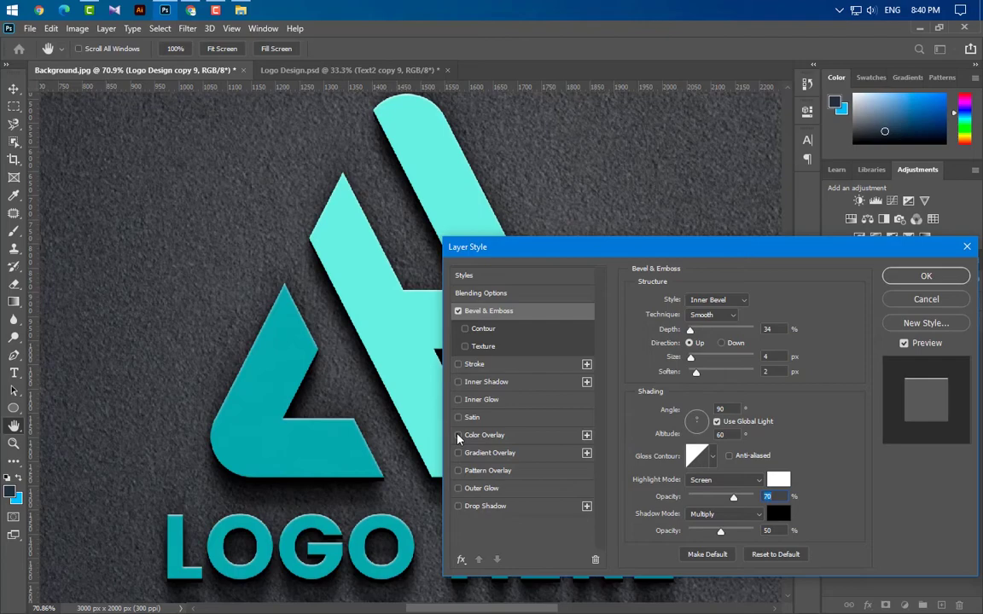
left_click(945, 279)
scroll(526, 288, "down", 6)
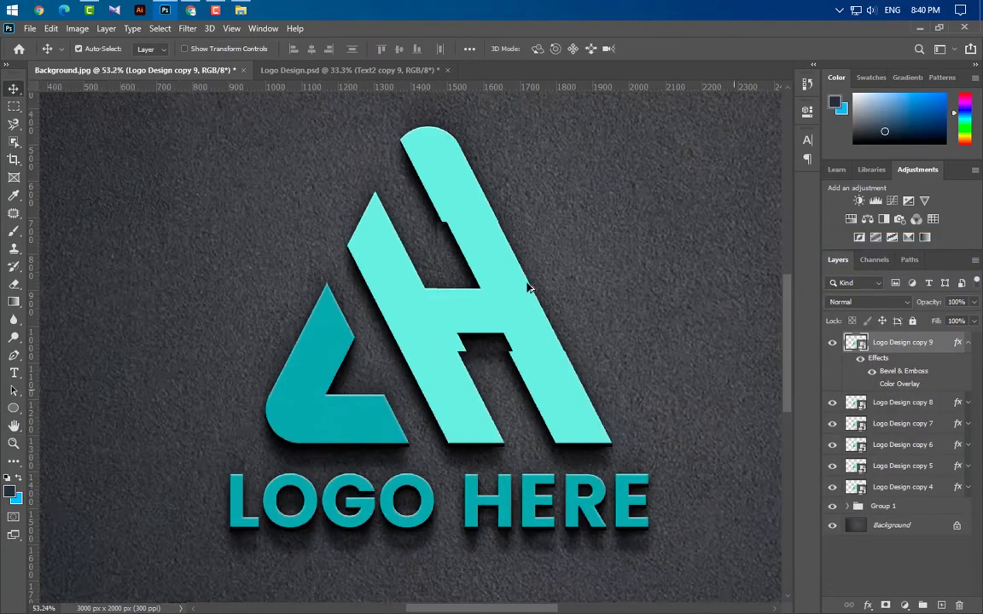
- Group the layers Logo Design copy 4 through Logo Design copy 8, leaving the topmost logo layer outside the group
left_click(967, 343)
left_click(896, 364, "ctrl")
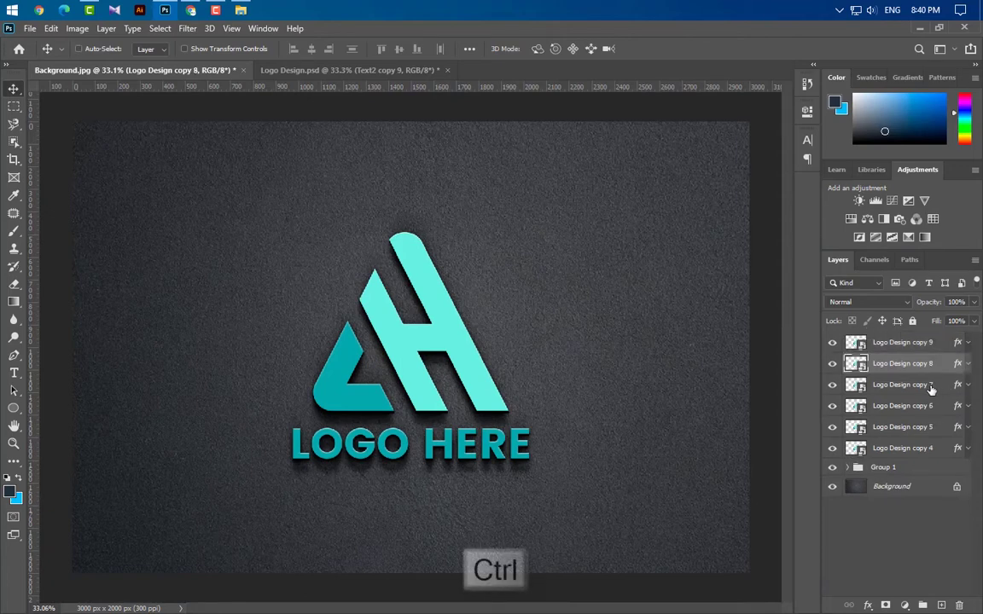
left_click(930, 387, "ctrl")
left_click(937, 408, "ctrl")
left_click(938, 450, "ctrl")
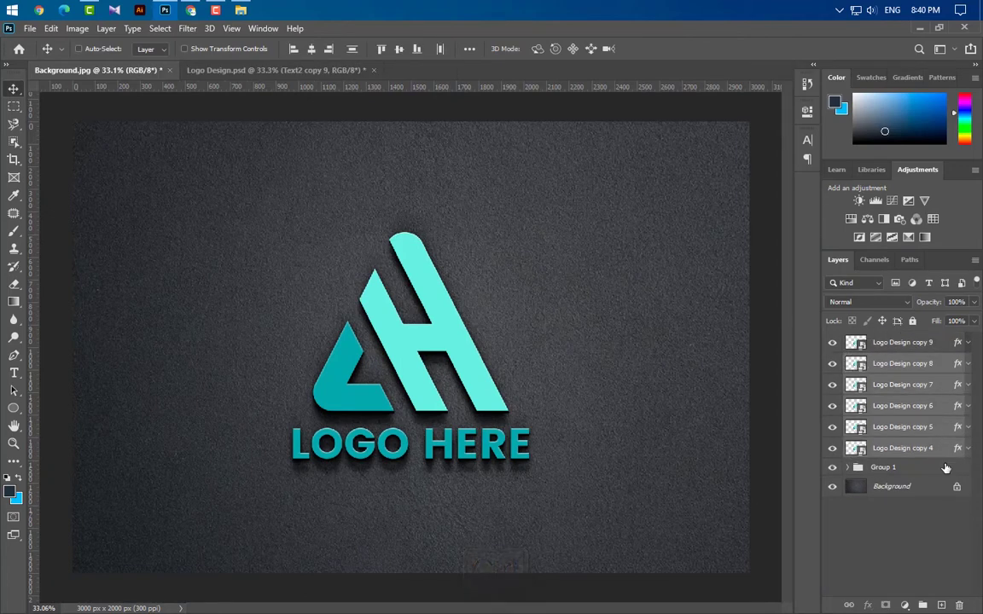
left_click(924, 606)
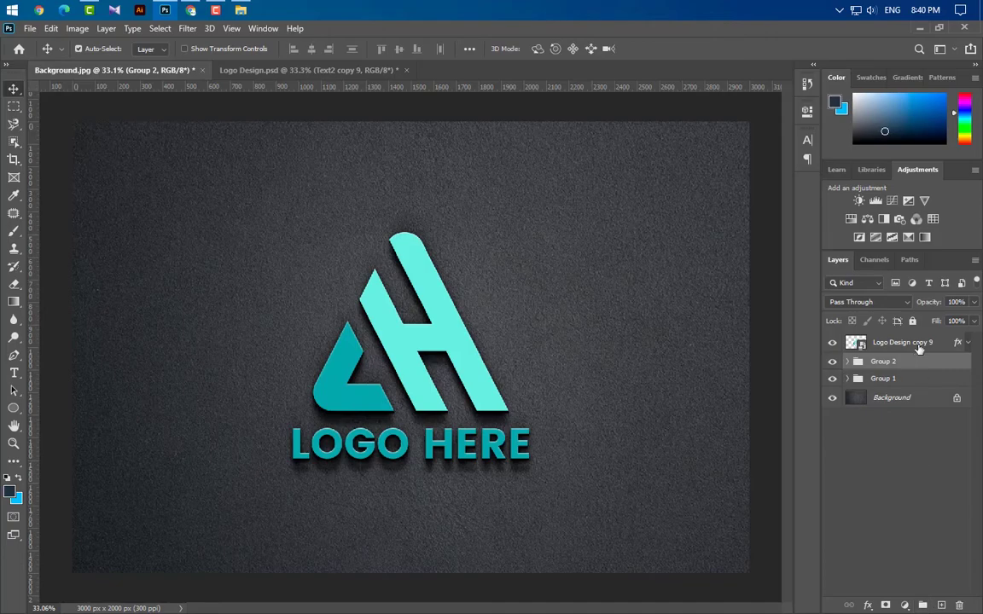
- Place the Effect image from New folder (2) into the mockup document, directly above the topmost logo layer
left_click(856, 342)
left_click(240, 9)
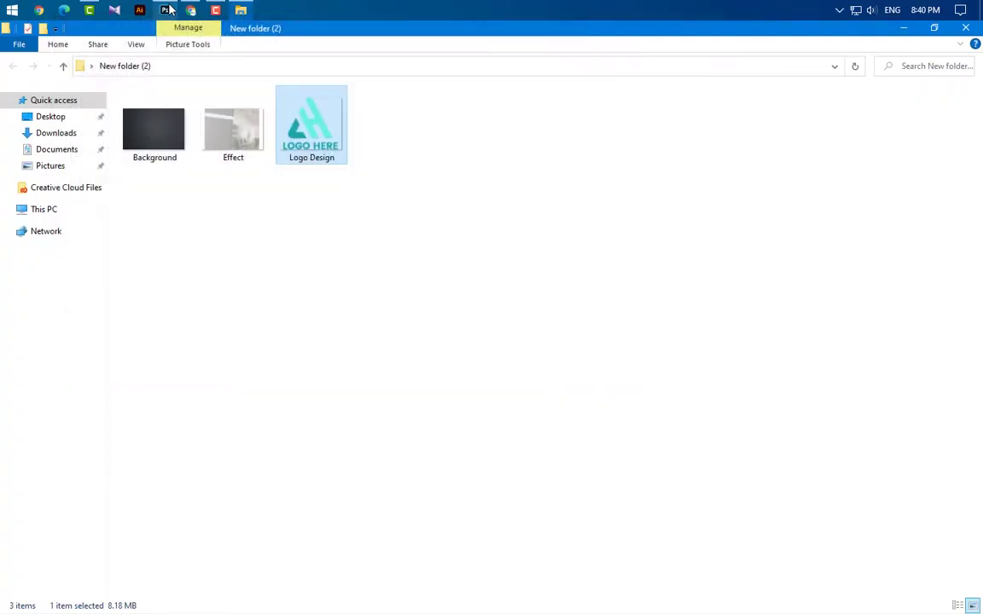
left_click(228, 135)
left_click_drag(229, 135, 409, 399)
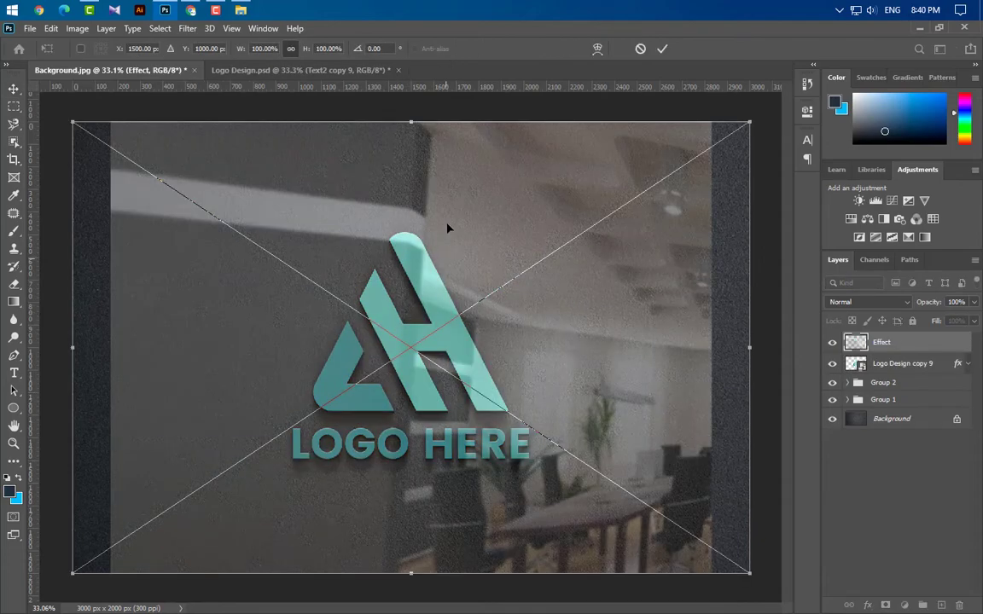
- Scale the placed Effect image to 65.64%, position it over the logo and commit the placement
left_click_drag(413, 122, 417, 205)
left_click_drag(417, 582, 430, 504)
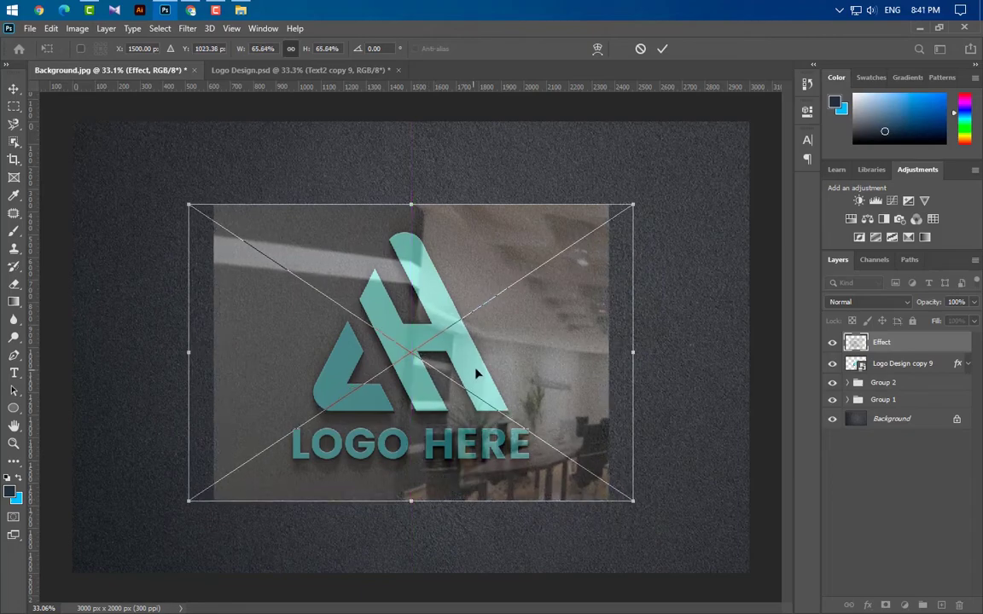
left_click_drag(469, 377, 475, 372)
left_click(664, 49)
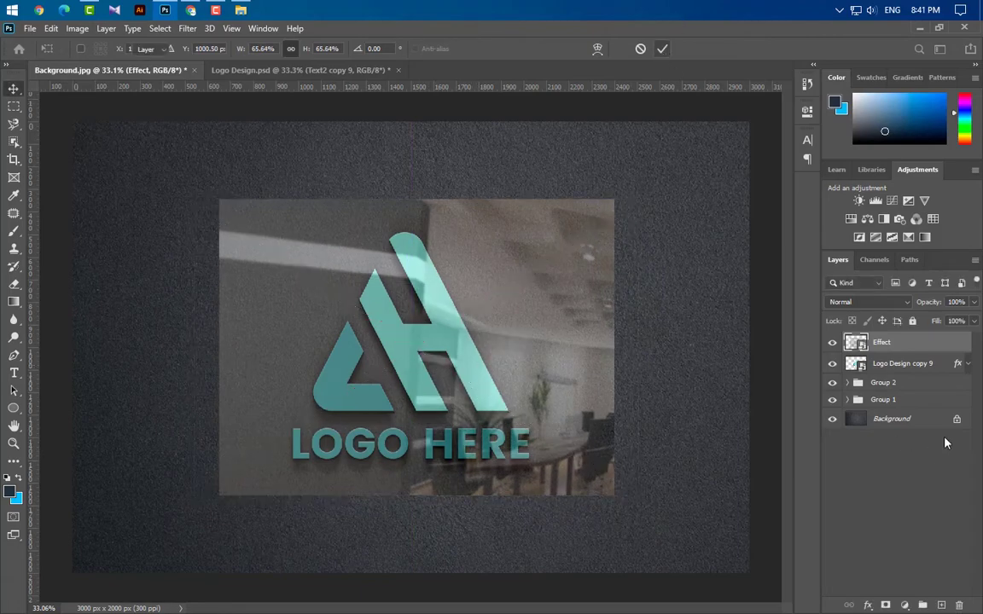
- Clip the Effect layer to the topmost logo layer and set it to Multiply at 80% opacity
right_click(934, 342)
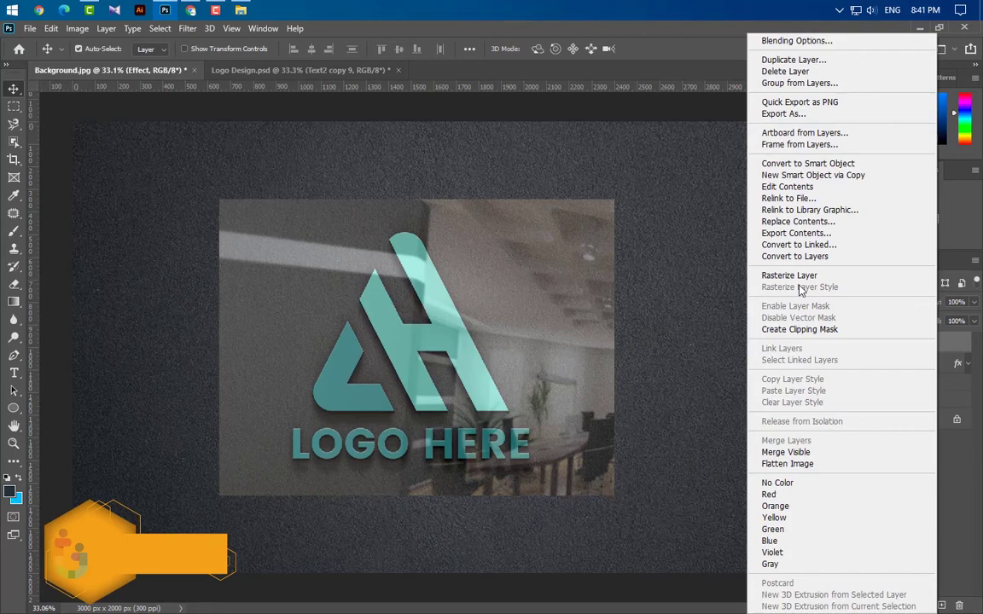
left_click(799, 330)
left_click(866, 302)
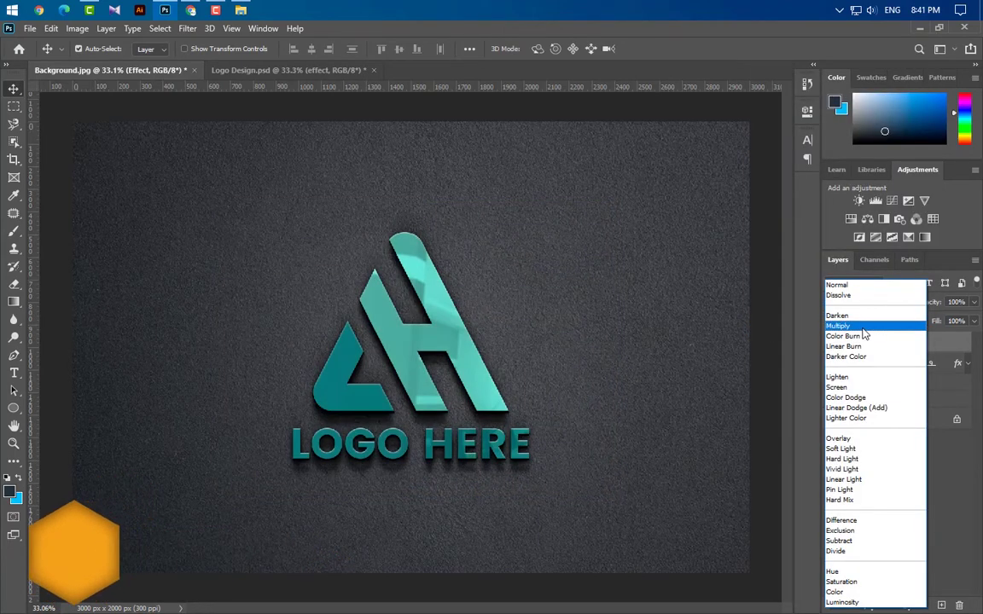
left_click(862, 327)
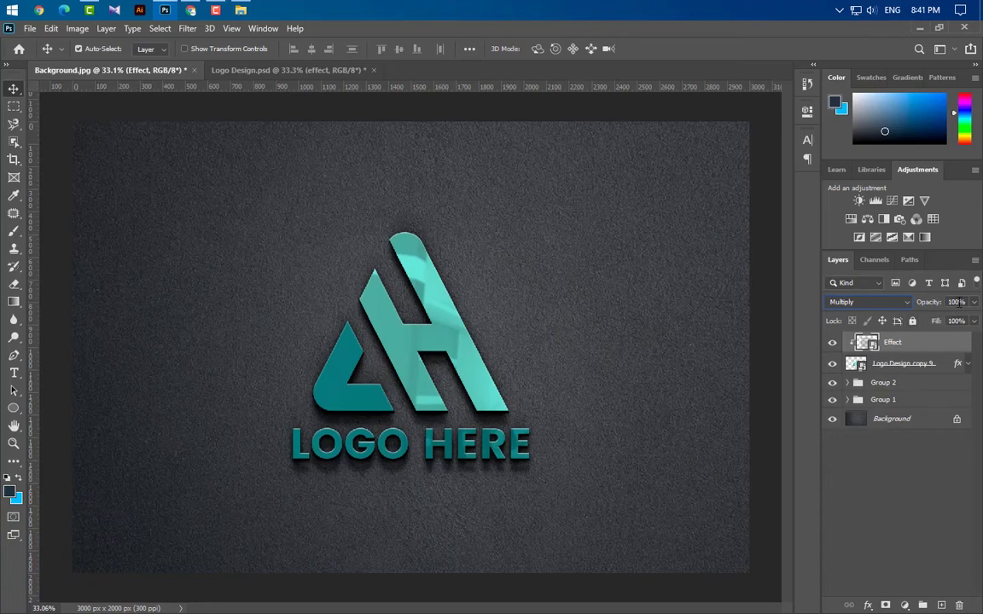
type("80")
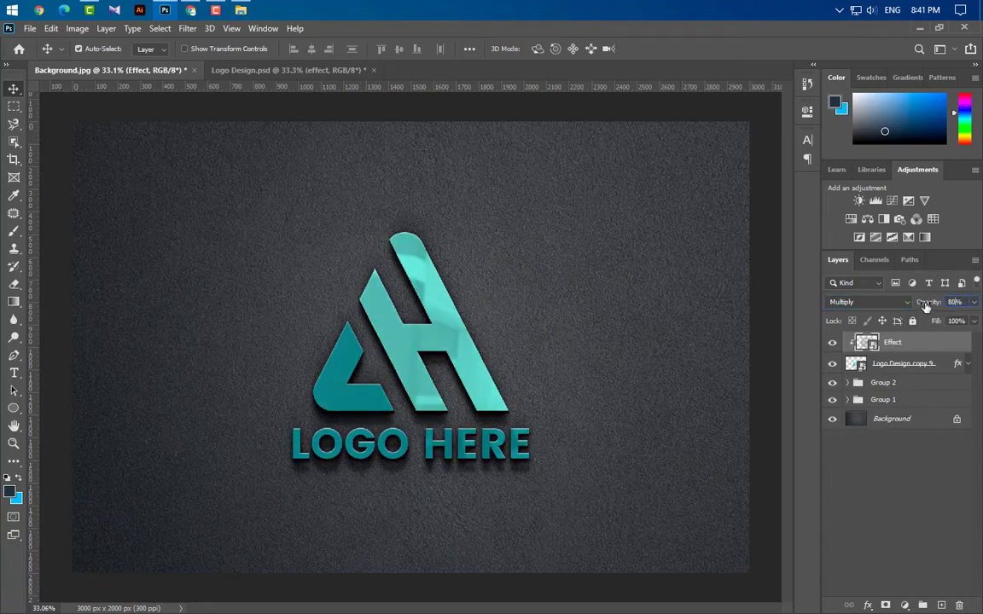
- Draw a white rectangle shape of about 3077 × 2071 px that covers the entire canvas
scroll(468, 427, "down", 1)
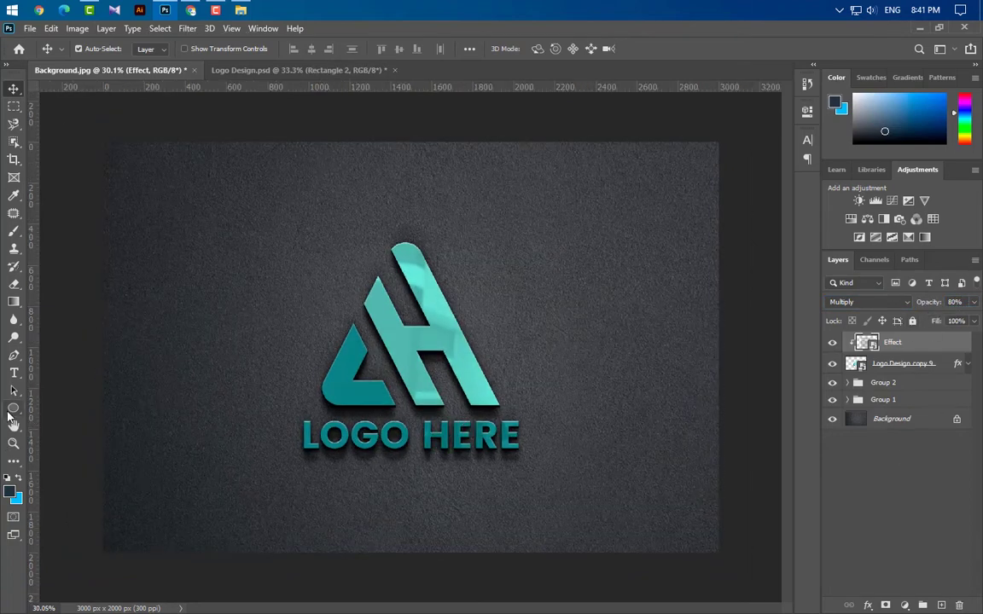
left_click_drag(13, 407, 46, 372)
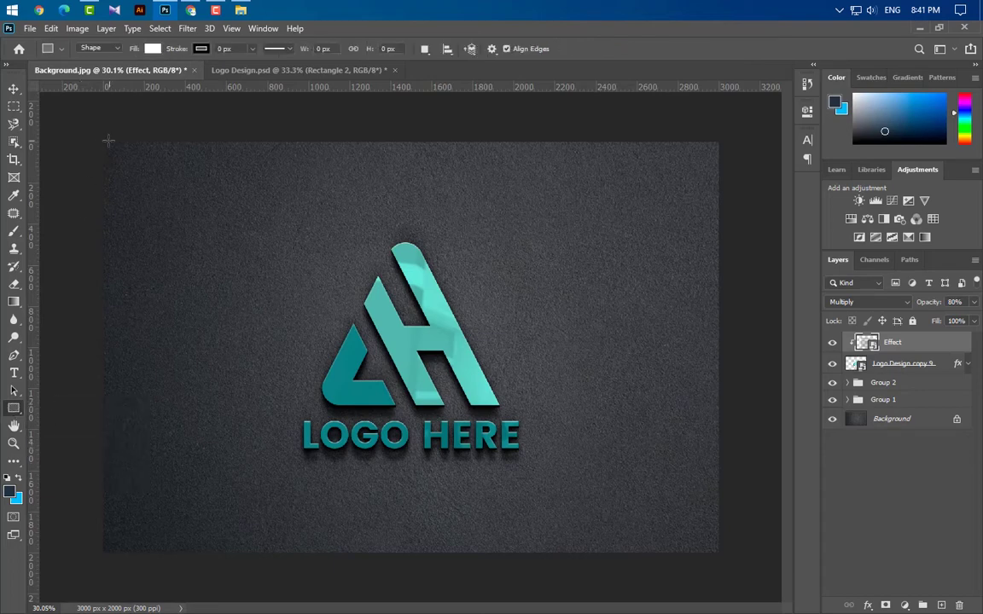
left_click_drag(94, 134, 726, 560)
left_click(776, 103)
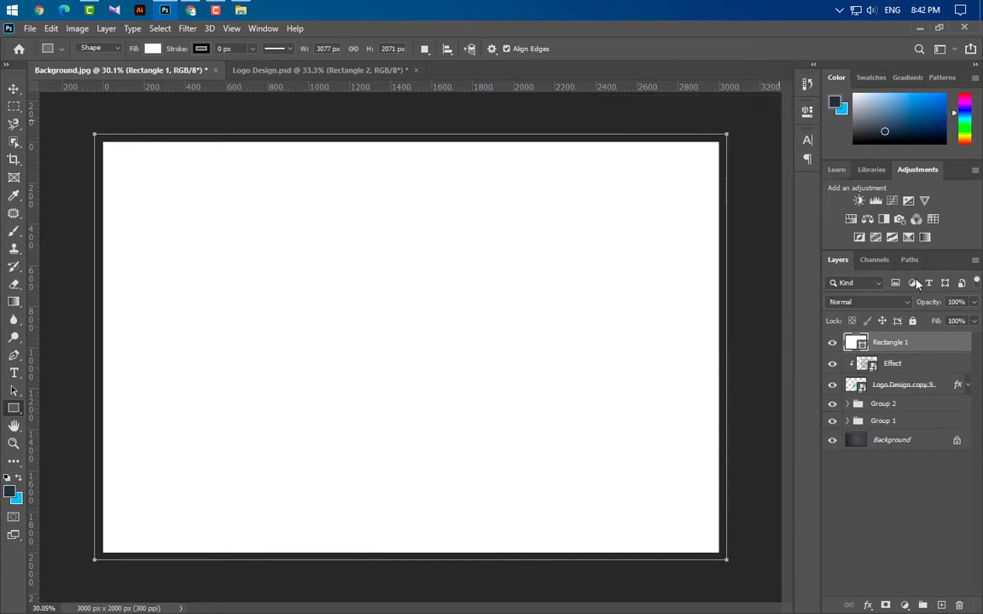
- Change the canvas-covering rectangle's fill to black and rasterize its layer
double_click(864, 348)
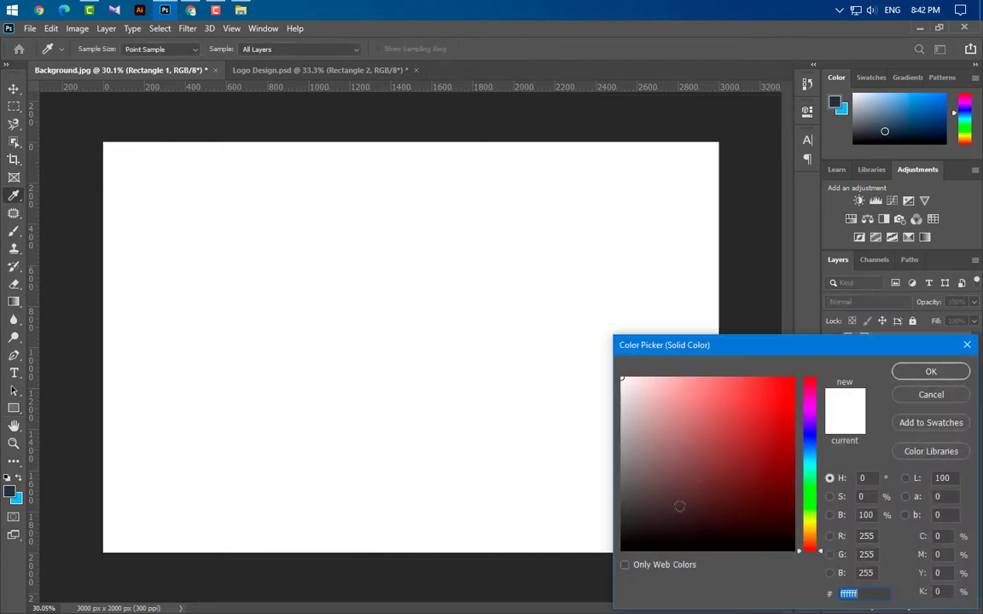
left_click_drag(632, 538, 444, 611)
left_click(930, 371)
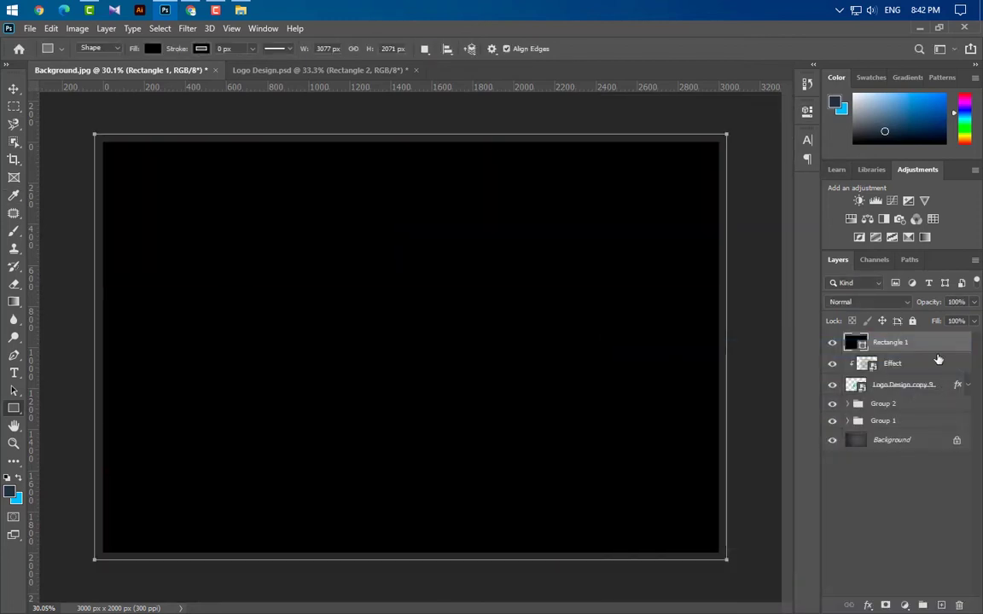
right_click(935, 350)
left_click(799, 246)
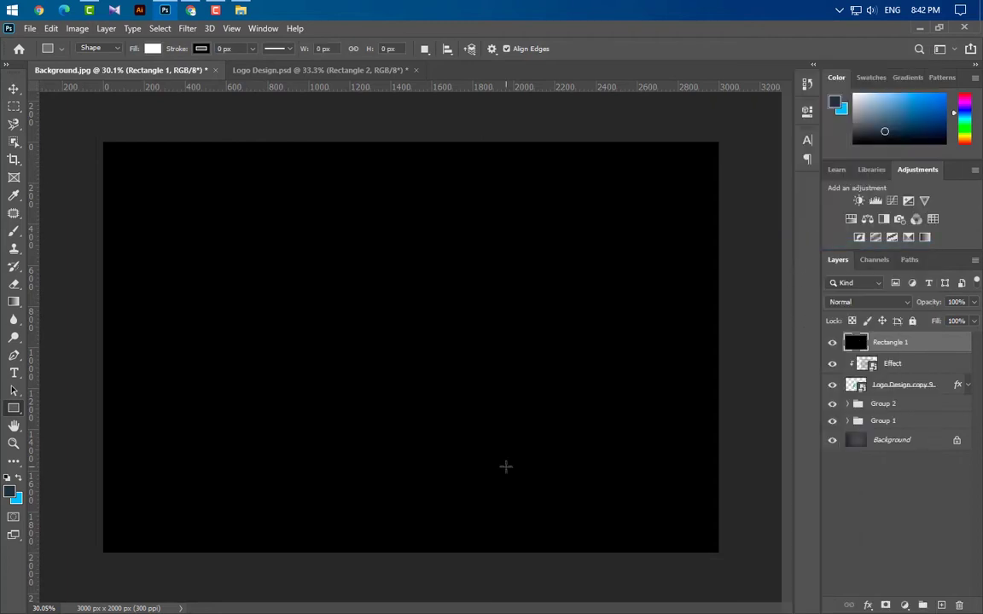
- Set the foreground colour to white and brush a faint diagonal band across the black layer from upper left to lower right
scroll(370, 487, "down", 1)
left_click(9, 491)
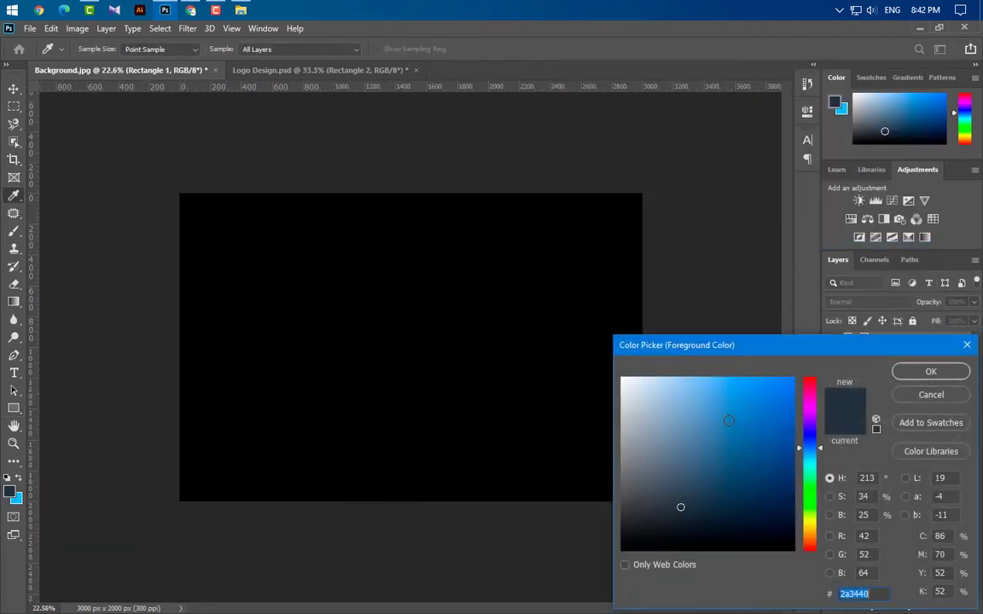
left_click_drag(666, 426, 446, 345)
left_click(931, 371)
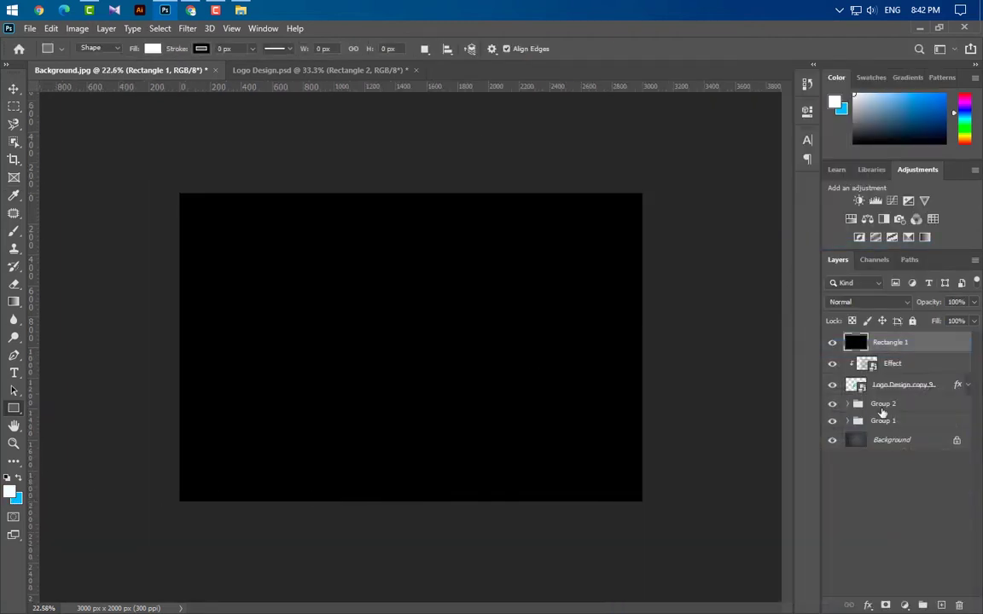
left_click(14, 230)
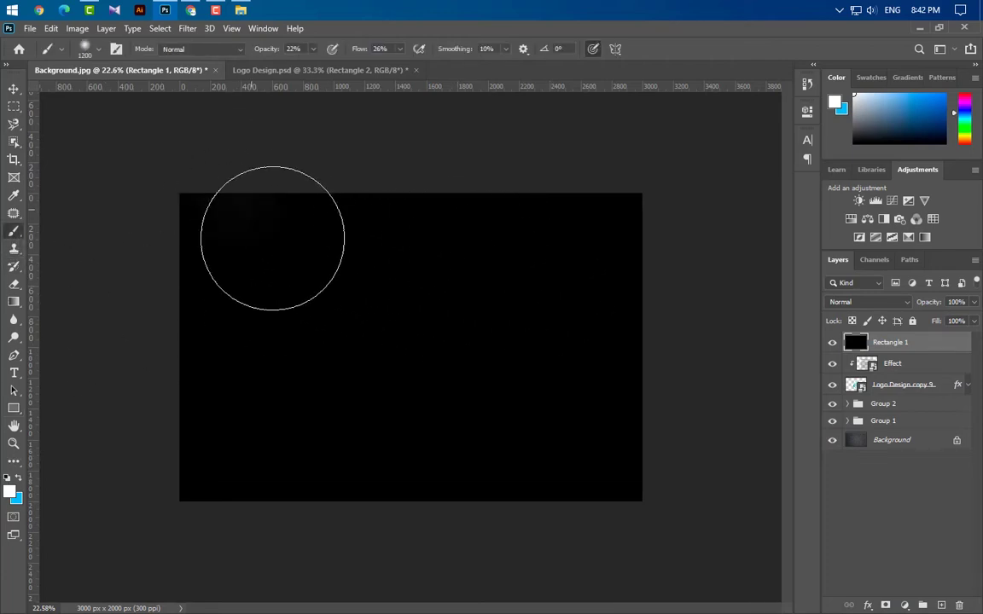
mouse_move(272, 235)
left_mouse_down()
mouse_move(369, 354)
mouse_move(419, 389)
mouse_move(530, 448)
mouse_move(720, 496)
left_mouse_up()
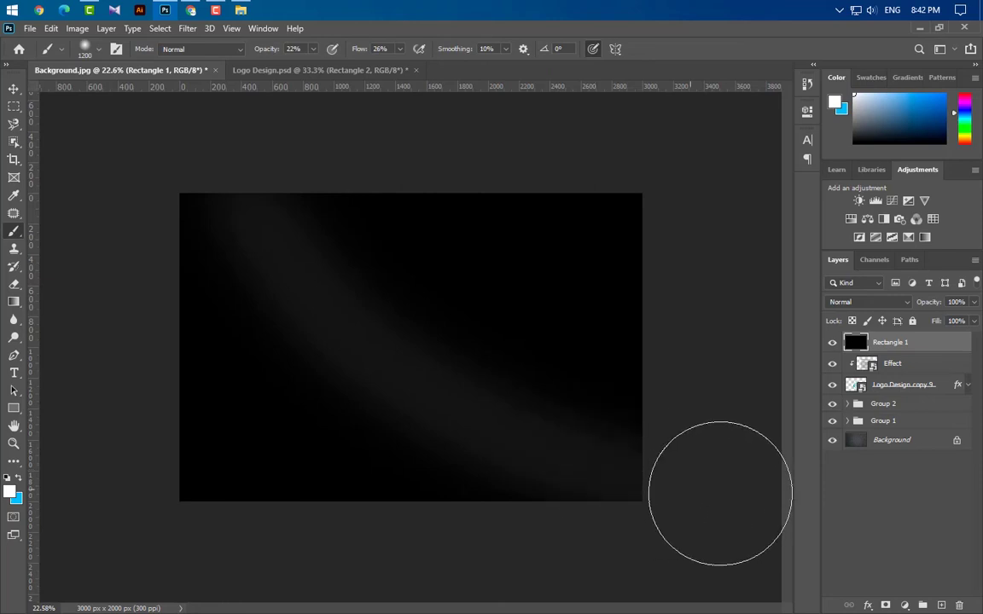
- Enlarge the soft brush to 1700 px and paint more faint white over the diagonal band and the canvas's upper-right half
left_click(84, 47)
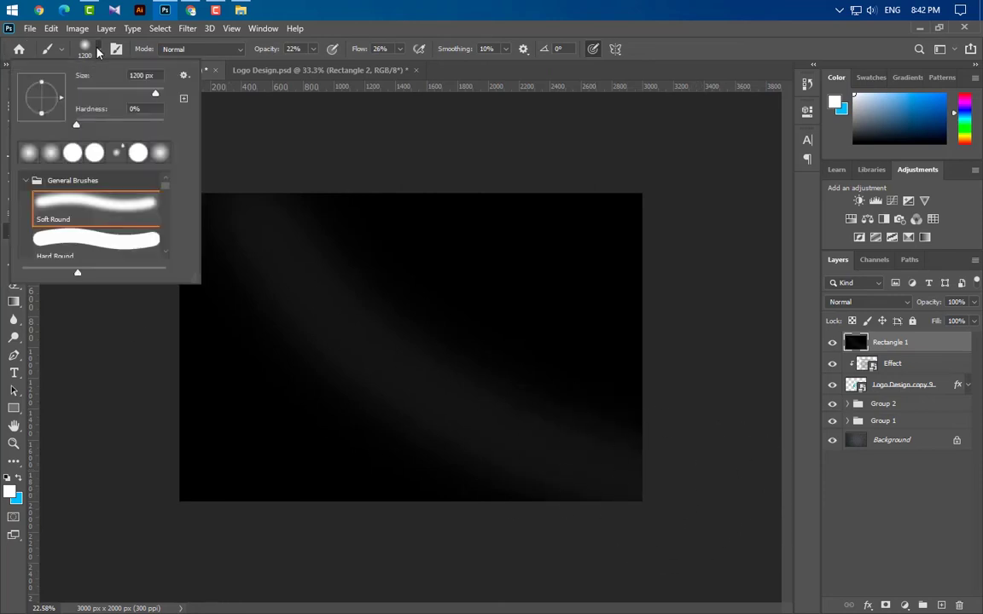
left_click(84, 48)
key("bracketright")
key("bracketright")
key("bracketright")
key("bracketright")
key("bracketright")
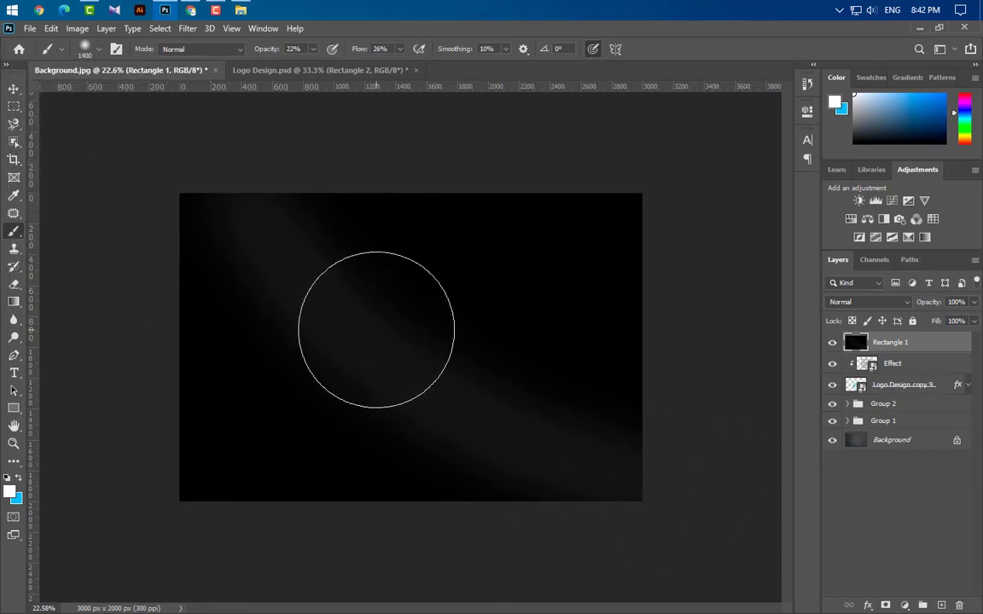
mouse_move(298, 303)
left_mouse_down()
mouse_move(471, 418)
mouse_move(566, 451)
mouse_move(697, 466)
mouse_move(443, 305)
mouse_move(366, 162)
mouse_move(513, 284)
mouse_move(614, 325)
mouse_move(624, 304)
mouse_move(624, 212)
mouse_move(267, 198)
left_mouse_up()
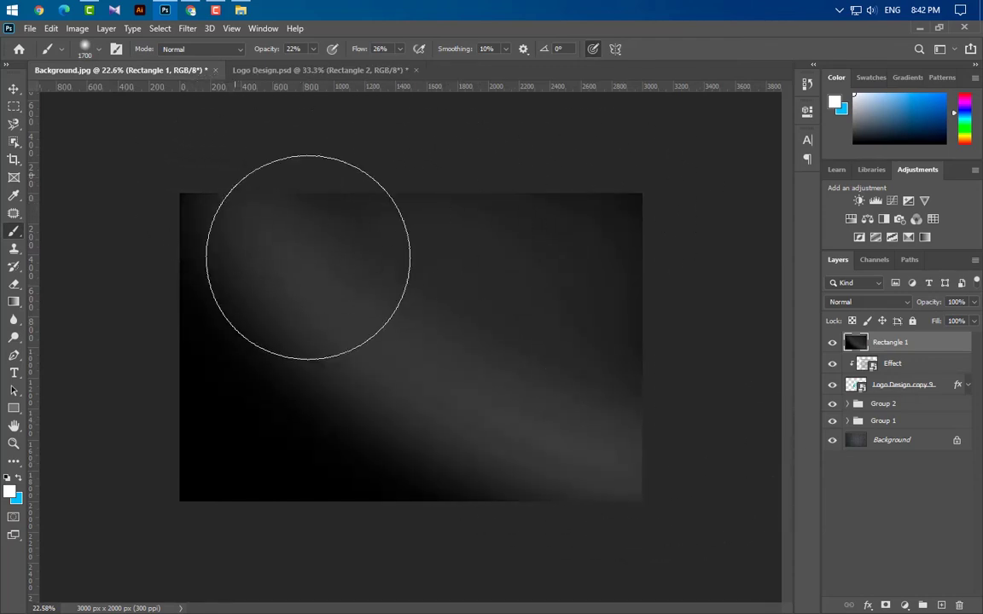
left_click_drag(295, 257, 430, 340)
- Raise the brush to 51% opacity and 53% flow, and brighten the upper-right half of the black layer
left_click(312, 49)
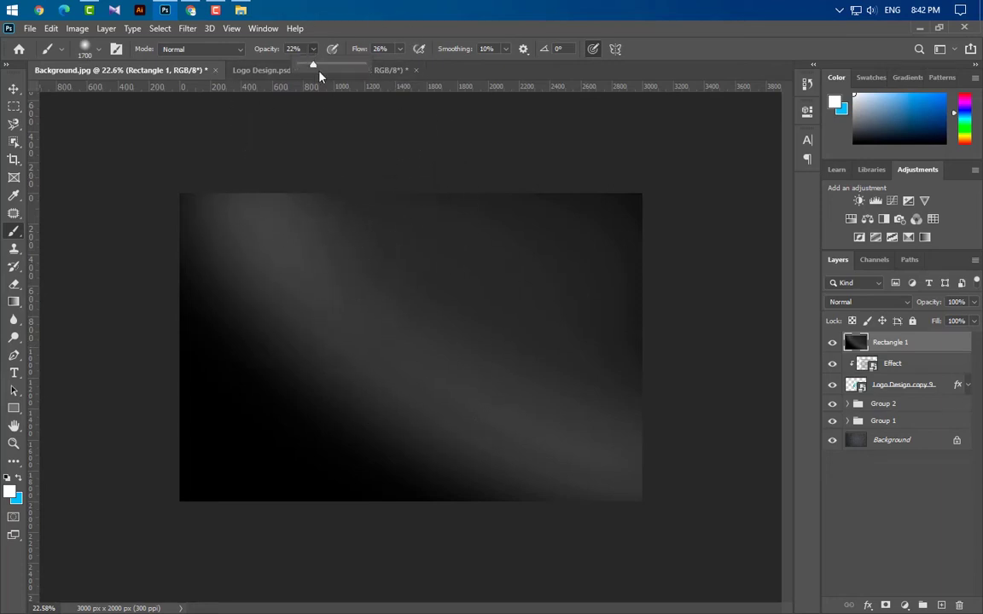
left_click(333, 65)
left_click(398, 50)
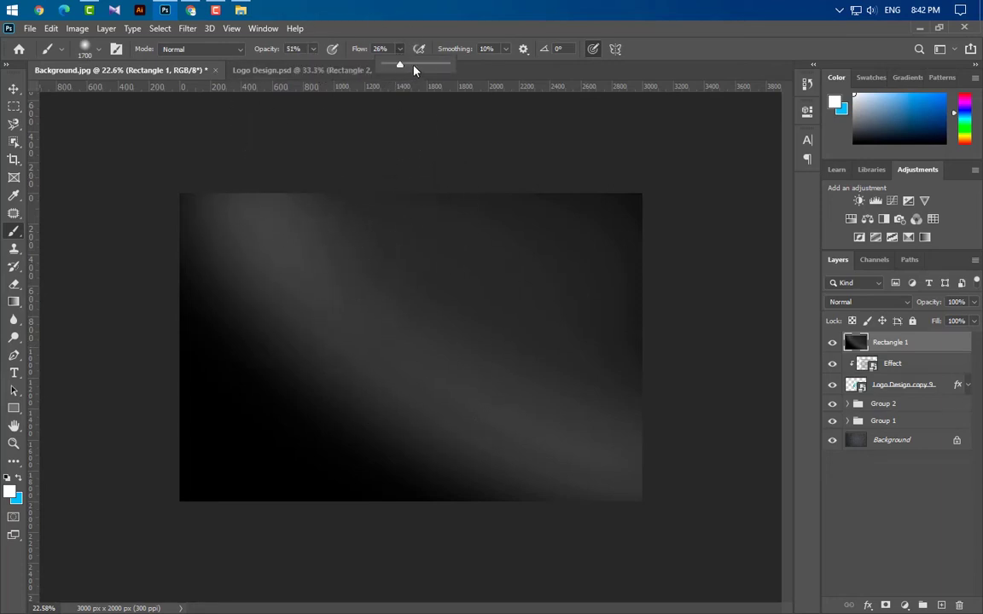
left_click(417, 67)
mouse_move(351, 197)
left_mouse_down()
mouse_move(432, 271)
mouse_move(581, 351)
mouse_move(716, 370)
mouse_move(477, 156)
mouse_move(447, 107)
mouse_move(604, 190)
mouse_move(646, 229)
left_mouse_up()
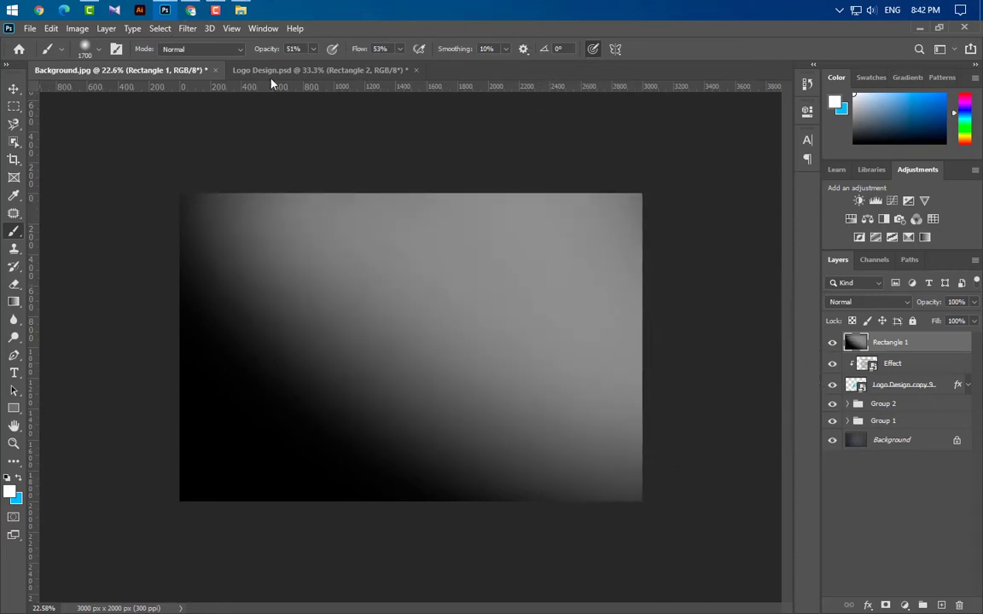
- Paint the canvas's upper-right corner and top edge solid white with a 2300 px soft brush at 100% opacity and flow
left_click(313, 50)
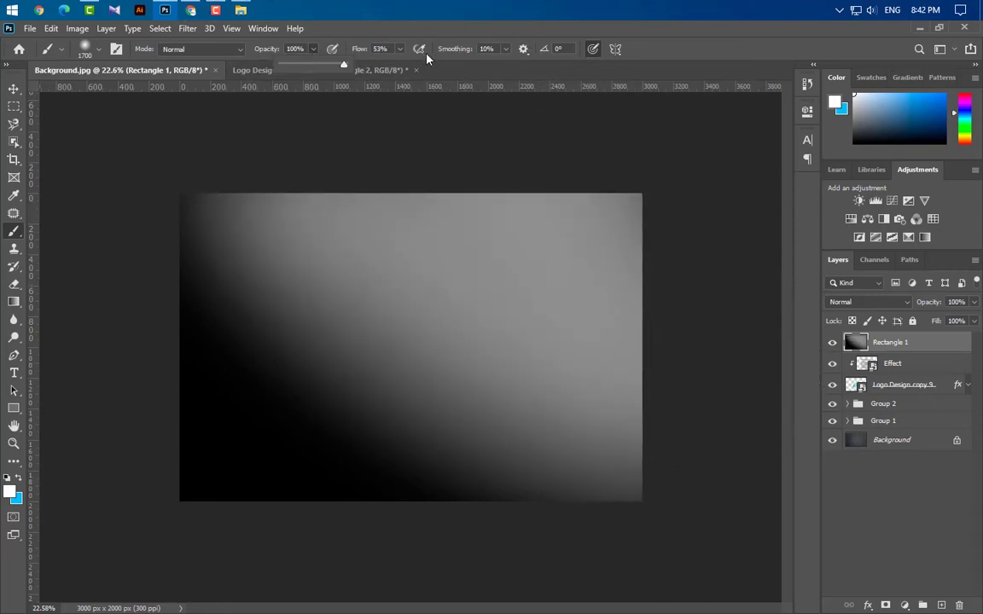
left_click(400, 50)
left_click_drag(400, 67, 431, 67)
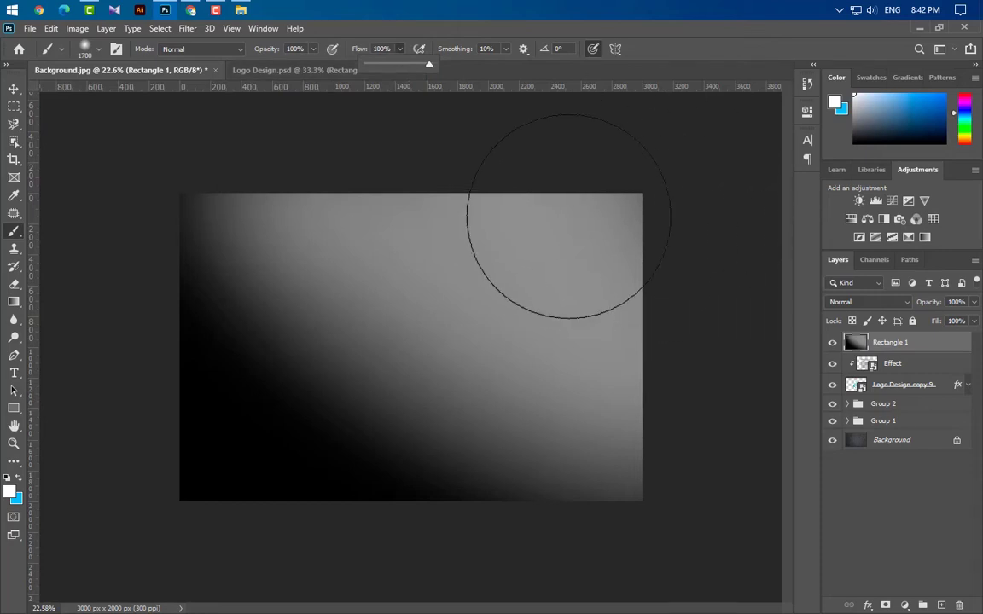
key("bracketright")
key("bracketright")
key("bracketright")
key("bracketright")
key("bracketright")
key("bracketright")
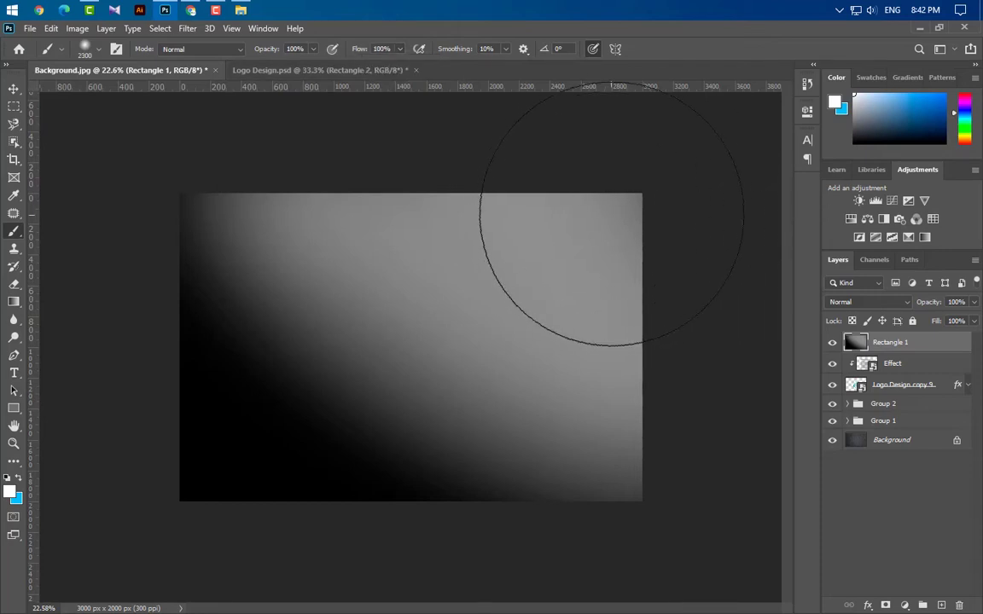
left_click(612, 205)
left_click(614, 209)
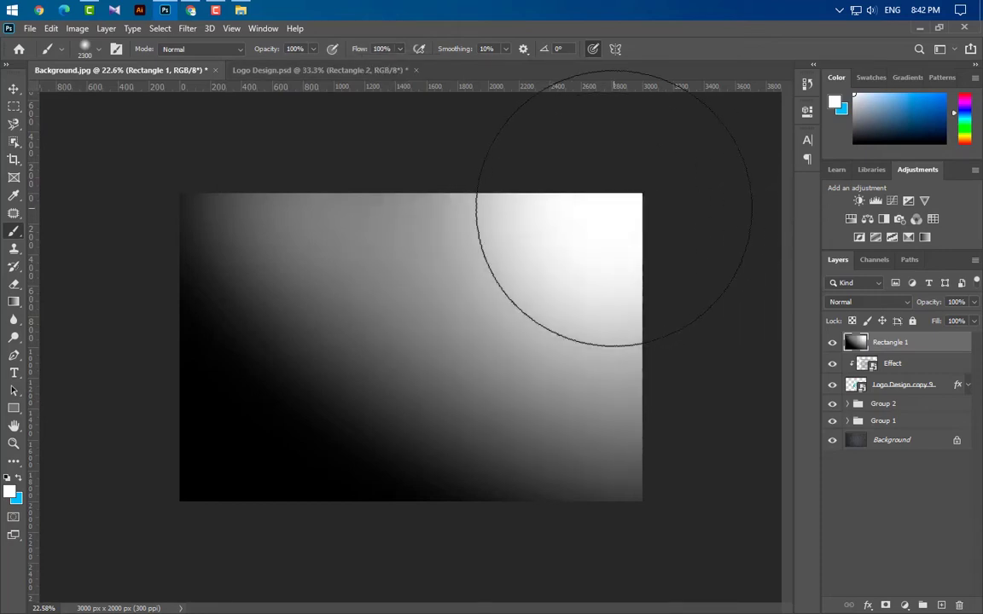
mouse_move(613, 209)
left_mouse_down()
mouse_move(553, 182)
mouse_move(555, 197)
mouse_move(697, 269)
mouse_move(434, 114)
left_mouse_up()
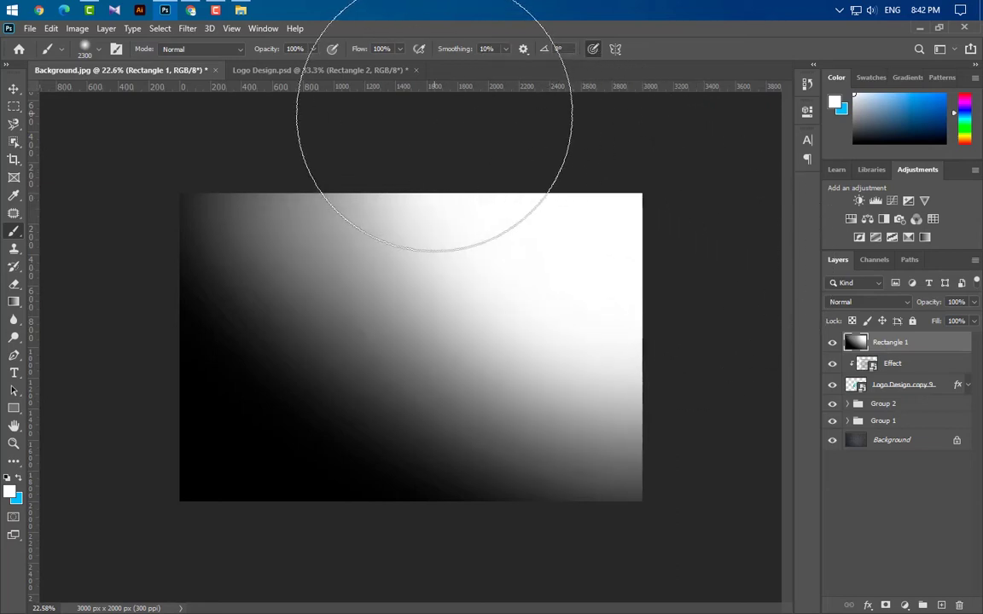
- Set the painted light layer to Overlay blending at 50% opacity and switch to the Move tool
left_click(892, 304)
left_click(861, 438)
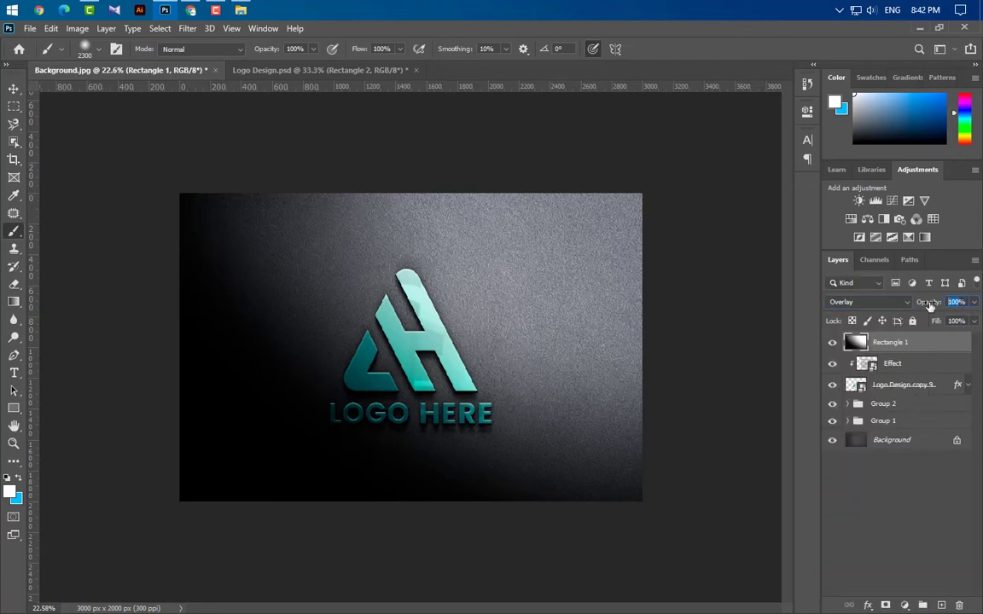
type("50")
key("Return")
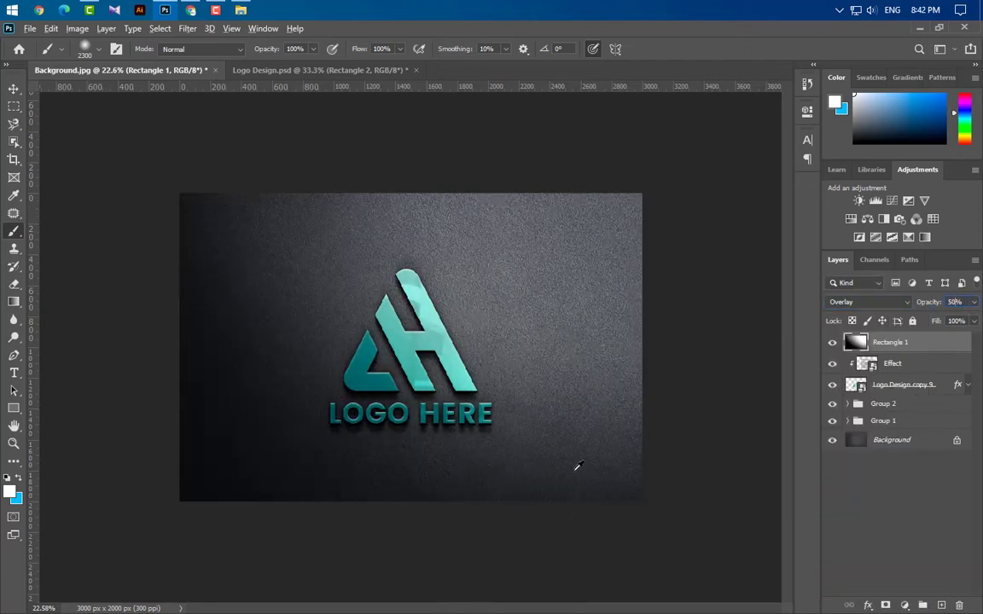
left_click(14, 88)
scroll(287, 320, "up", 3)
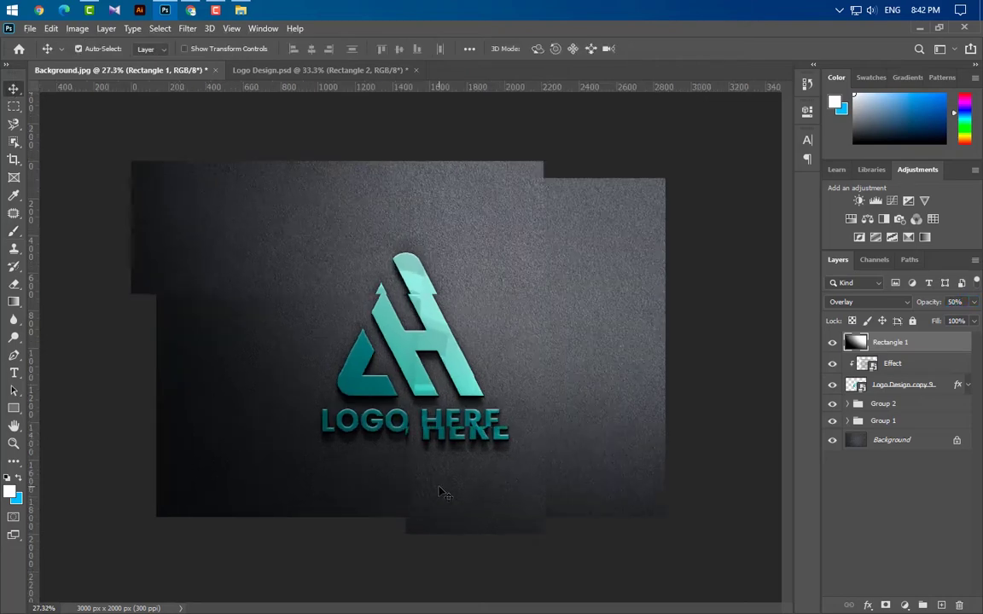
- Draw a white Pen shape about 2132 by 1377 px over the canvas's upper-left corner, with a diagonal edge overshooting the canvas's left side
left_click(14, 355)
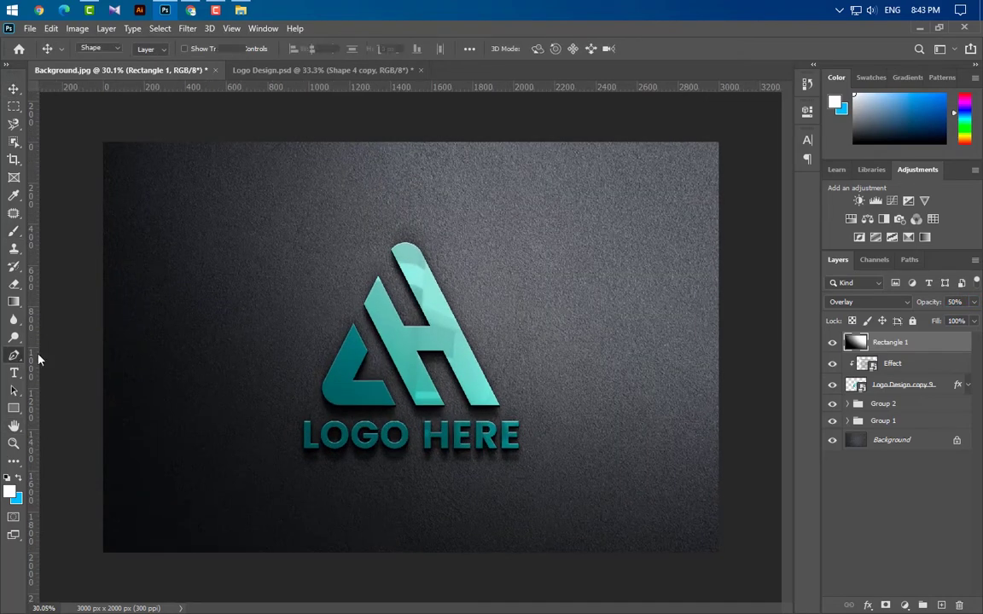
left_click(530, 140)
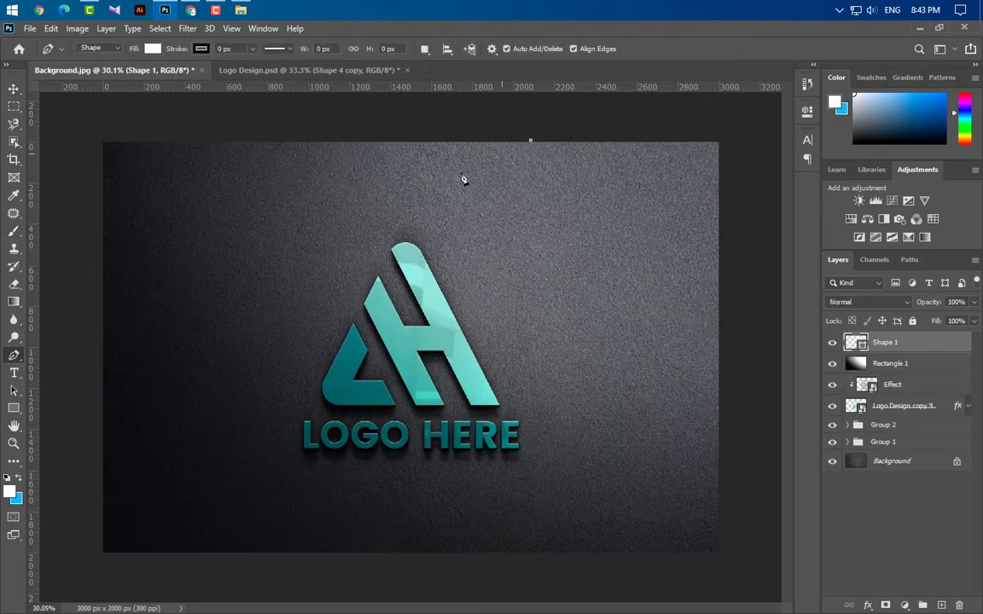
left_click(103, 358)
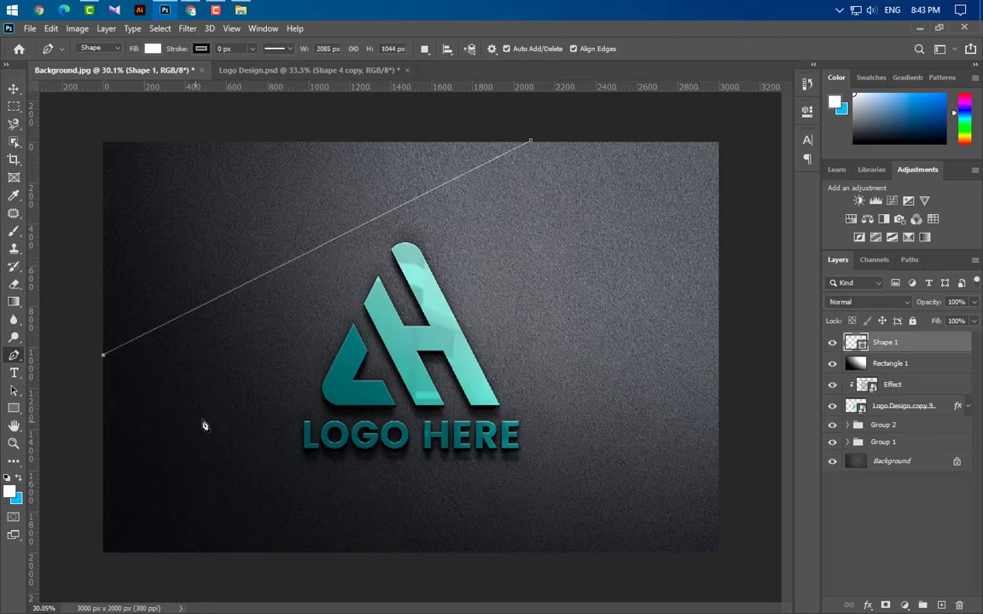
key("Down")
key("Down")
key("Down")
key("Down")
key("Down")
key("Down")
key("Down")
key("Down")
key("Down")
key("Down")
key("Down")
key("Down")
key("Down")
key("Down")
key("Down")
key("Down")
key("Down")
key("Down")
key("Down")
key("Down")
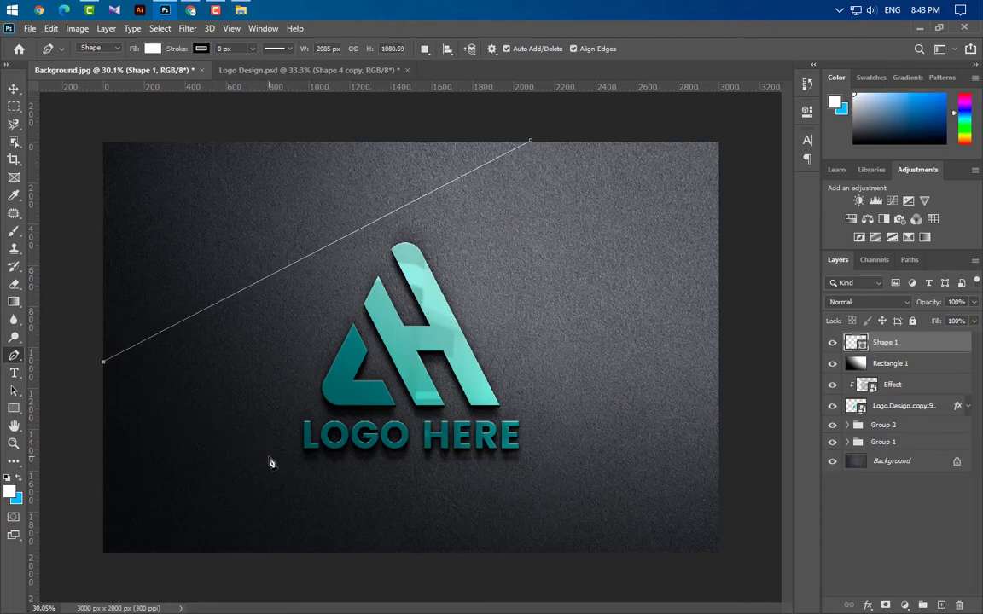
key("Left")
key("shift+Left")
key("shift+Left")
key("shift+Left")
key("shift+Left")
key("shift+Down")
key("shift+Down")
key("shift+Down")
key("shift+Down")
key("shift+Down")
key("shift+Down")
key("shift+Down")
key("shift+Down")
key("shift+Down")
key("shift+Down")
key("shift+Down")
key("shift+Down")
key("shift+Down")
key("shift+Down")
key("shift+Down")
key("shift+Down")
key("shift+Down")
key("shift+Down")
key("shift+Down")
key("shift+Down")
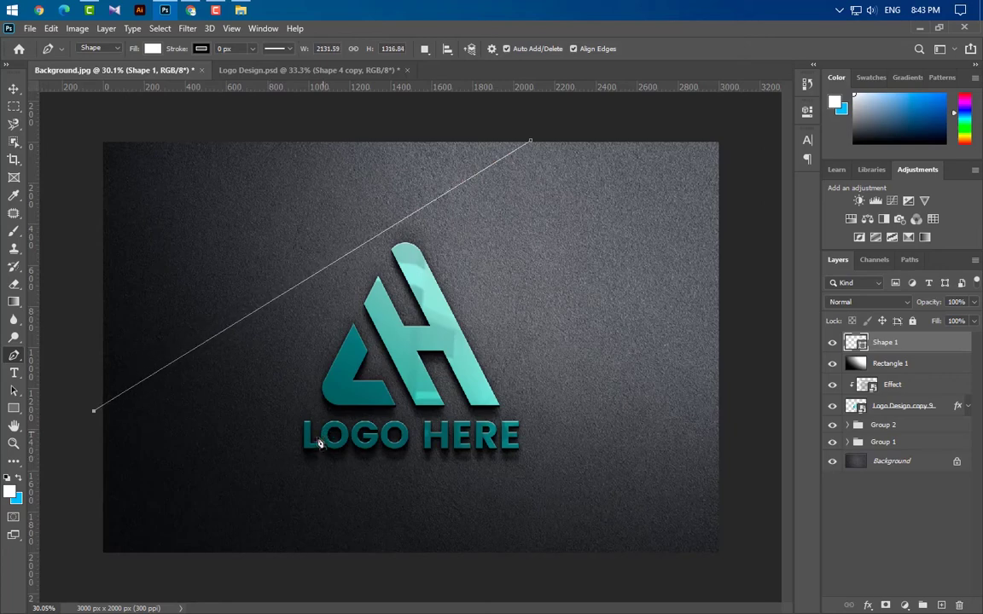
left_click(95, 135)
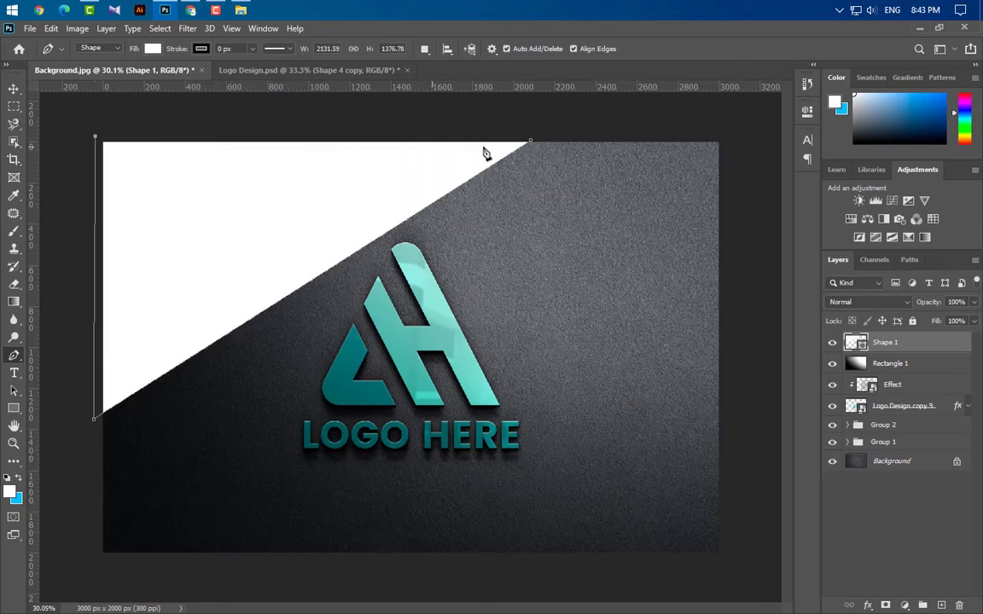
left_click(533, 143)
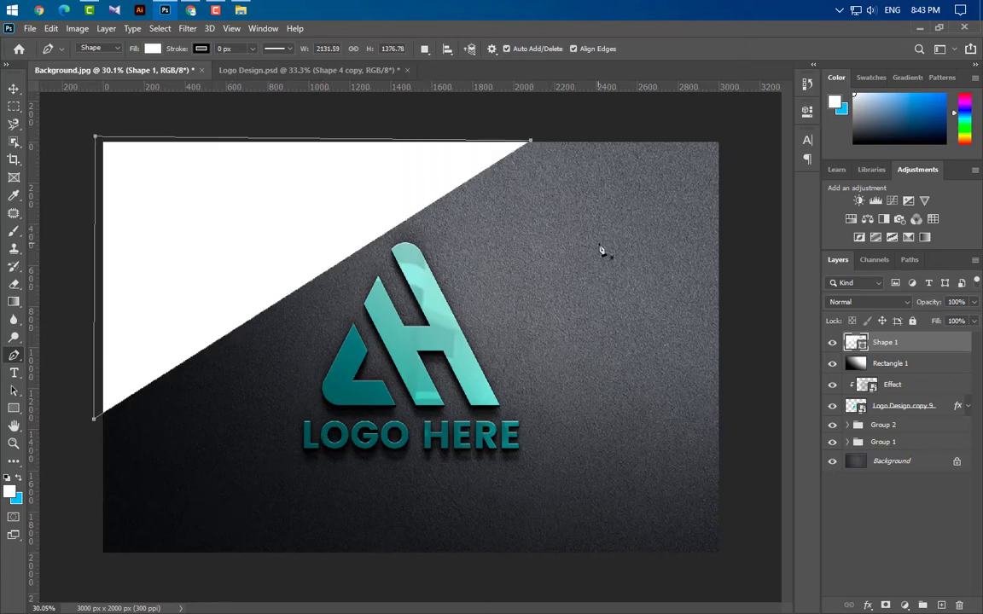
- On a new layer, draw a narrow white diagonal strip about 2431 by 1561 px, parallel to the upper-left shape's slanted edge
left_click(939, 606)
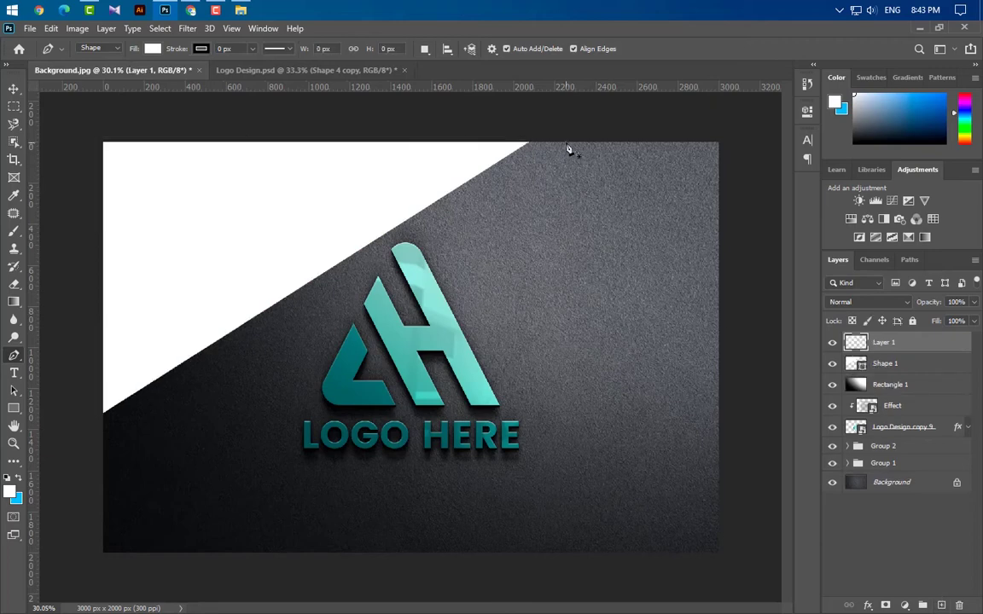
left_click(566, 143)
left_click(97, 440)
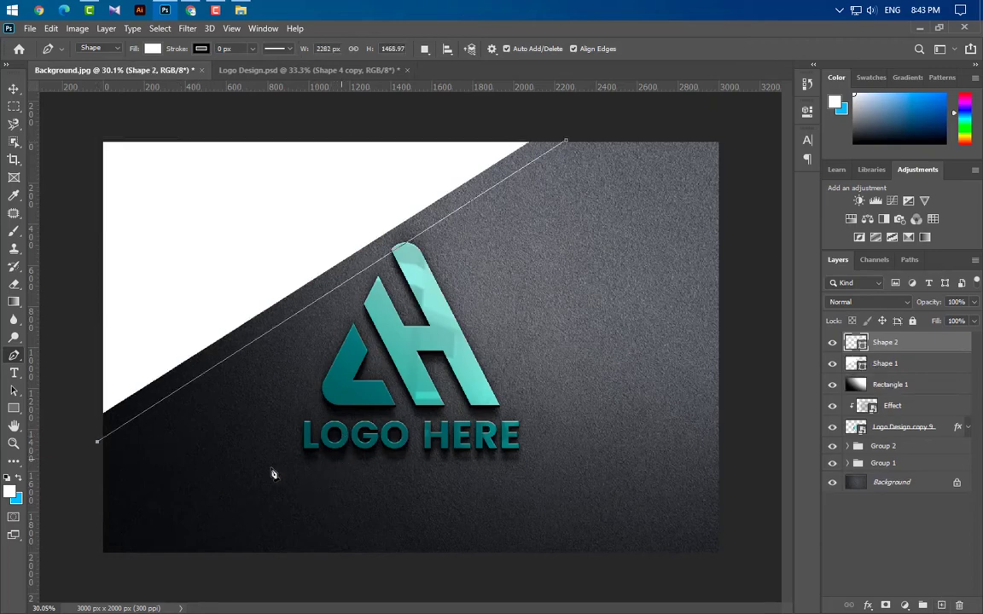
left_click(97, 458)
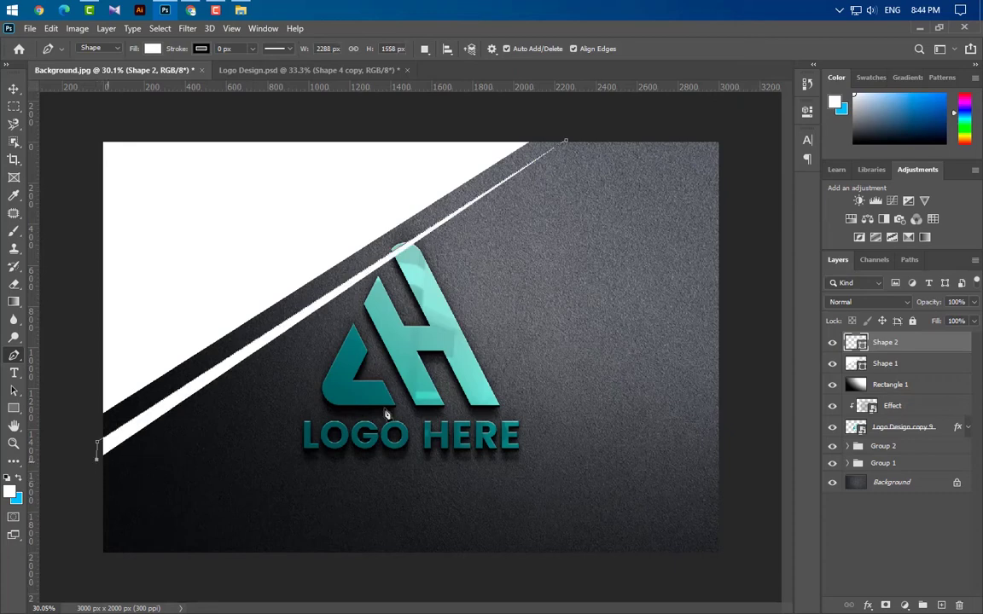
left_click(592, 142)
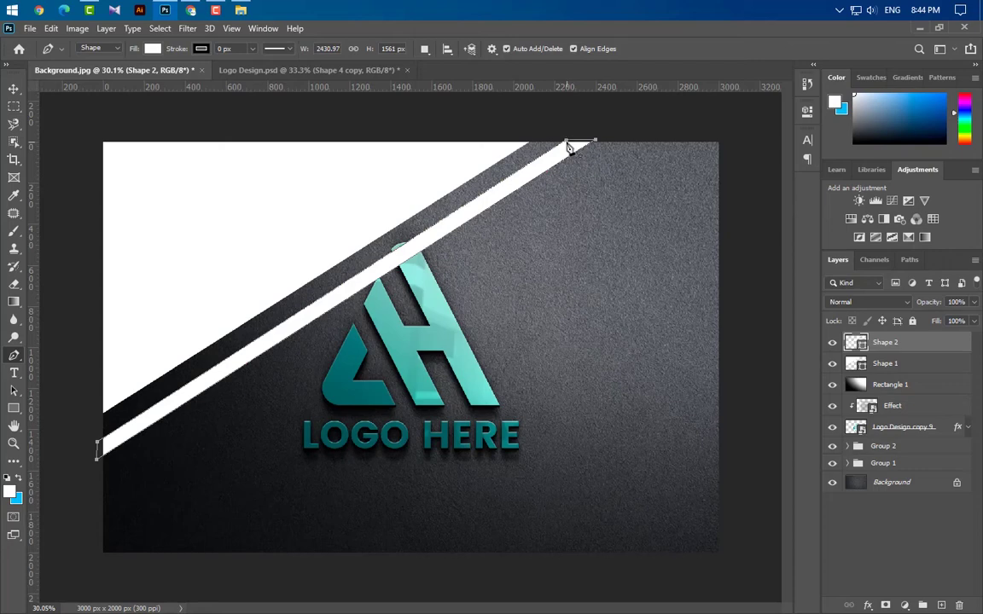
- Draw a narrow white diagonal strip about 1666 by 1226 px from the canvas's right edge to its bottom edge
left_click(721, 319)
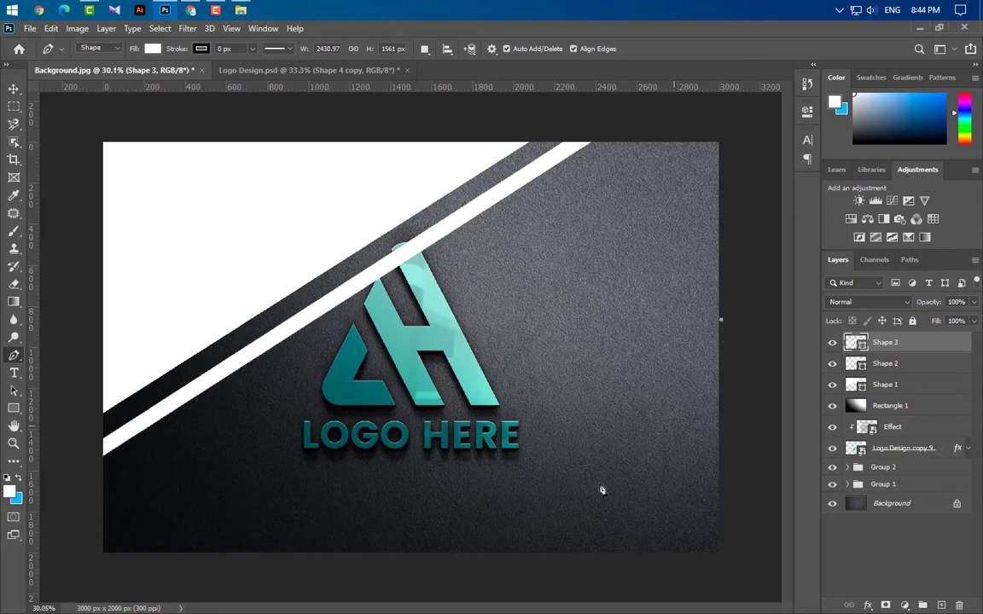
left_click(390, 570)
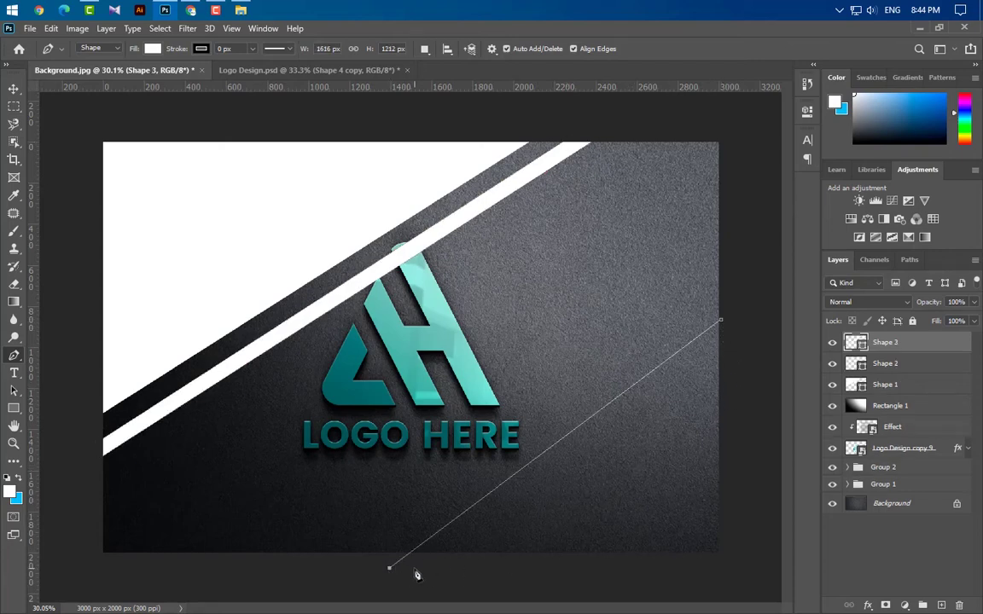
left_click(415, 571)
left_click(733, 333)
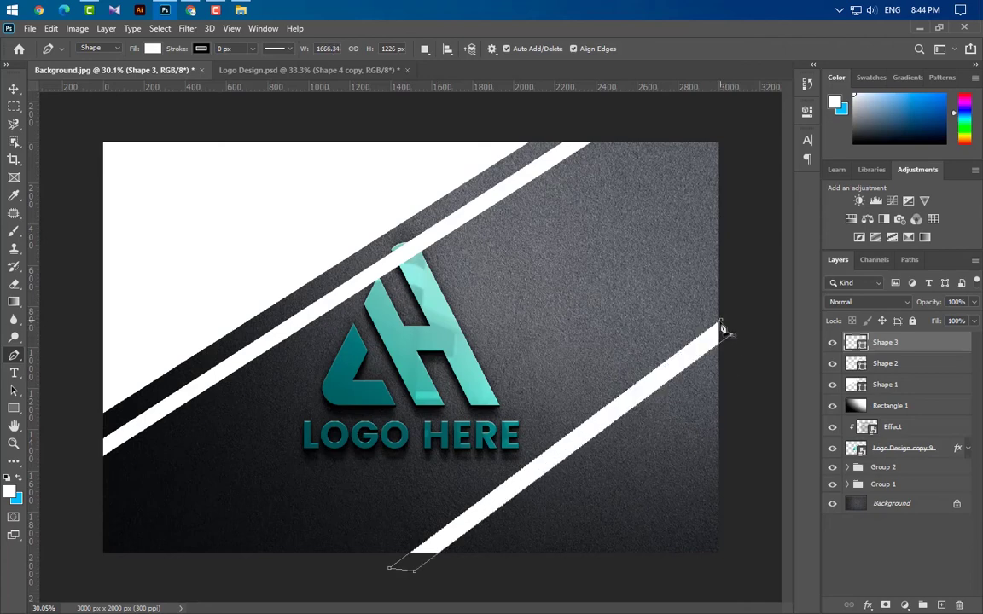
left_click(722, 324)
- Draw a white Pen shape about 1230 by 940 px over the canvas's lower-right corner, with a diagonal inner edge
left_click(736, 373)
left_click(484, 566)
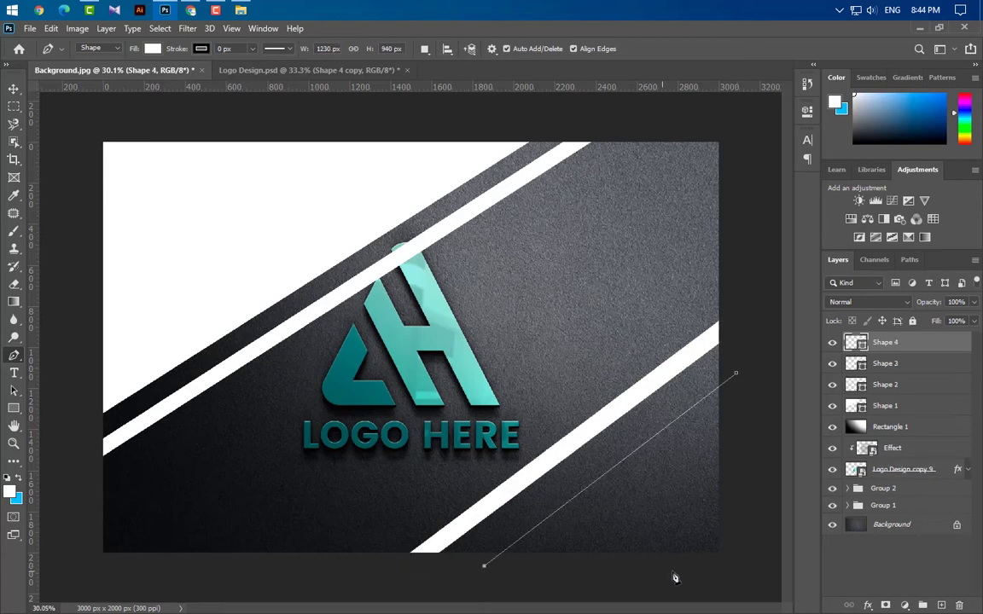
left_click(730, 565)
left_click(736, 375)
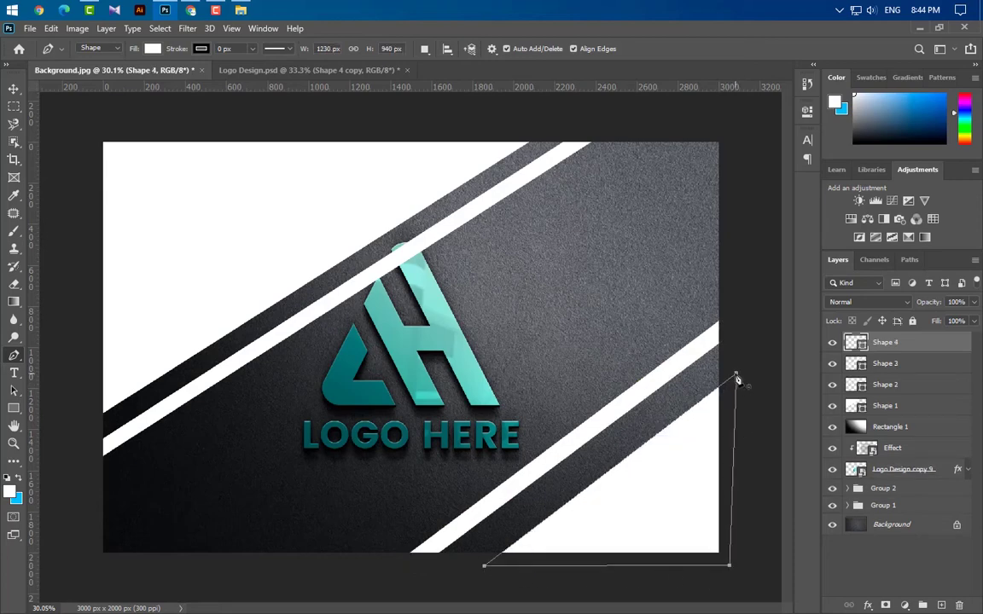
- Select the four white shape layers and convert them into one smart object
left_click(919, 367, "shift")
left_click(857, 385, "shift")
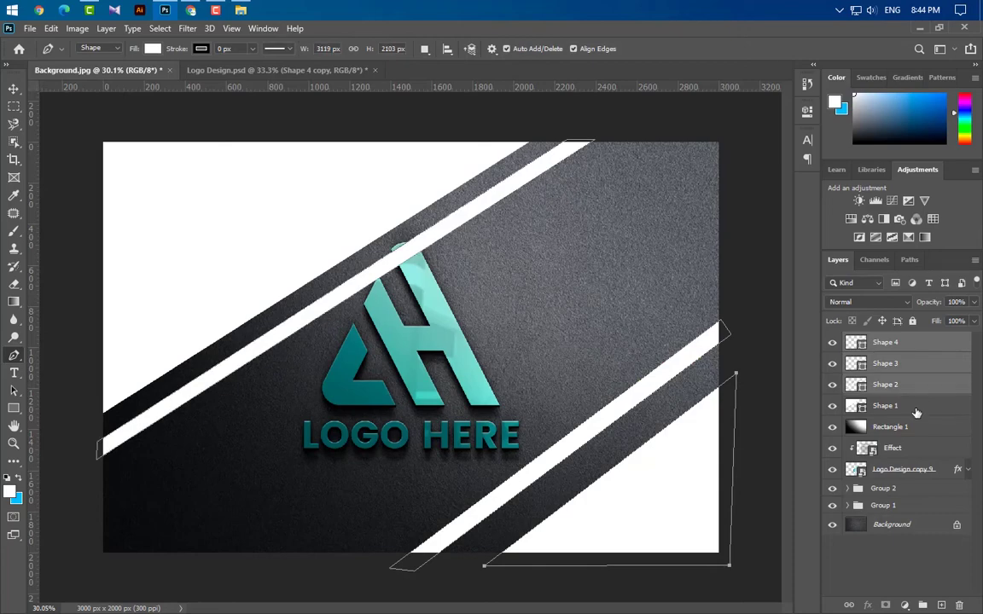
left_click(861, 406, "shift")
right_click(925, 406)
left_click(845, 225)
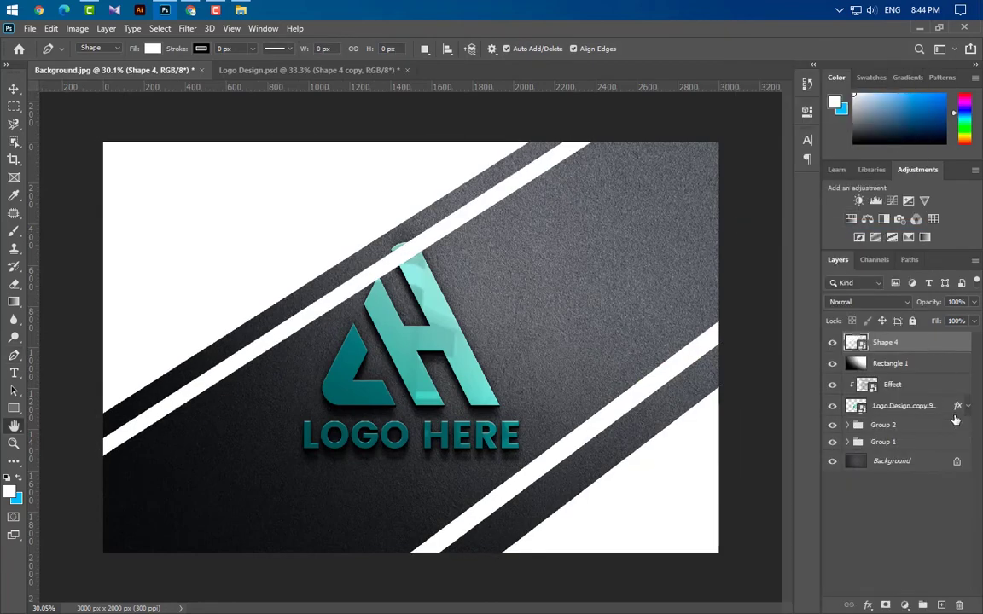
- Apply a black Color Overlay with Normal blending at 100% opacity to the combined shapes
double_click(930, 344)
left_click(516, 438)
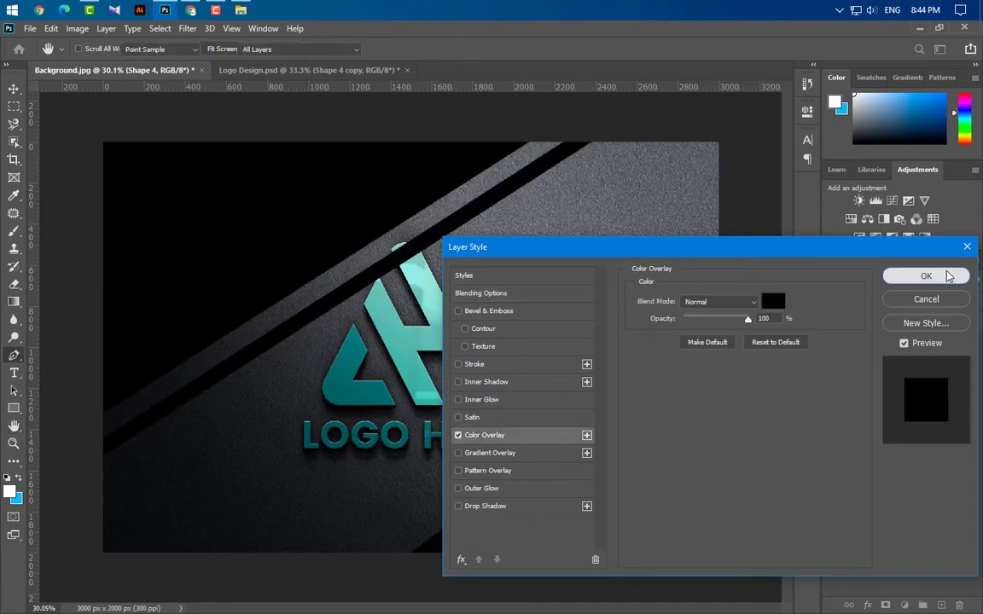
left_click(926, 276)
- Soften the black shapes with a Gaussian Blur of 50 pixels radius
left_click(189, 29)
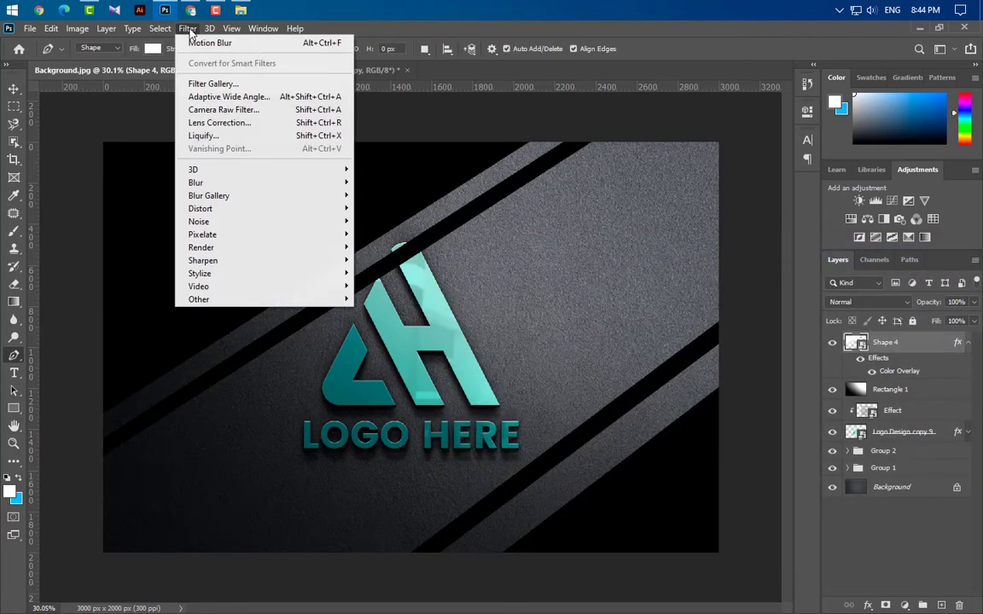
mouse_move(330, 182)
left_click(379, 233)
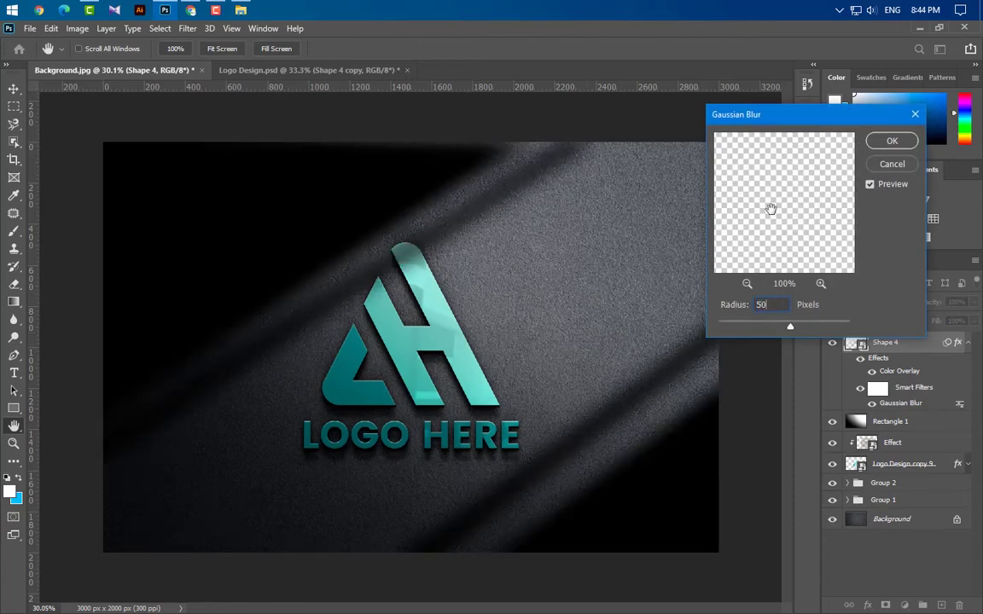
left_click(889, 144)
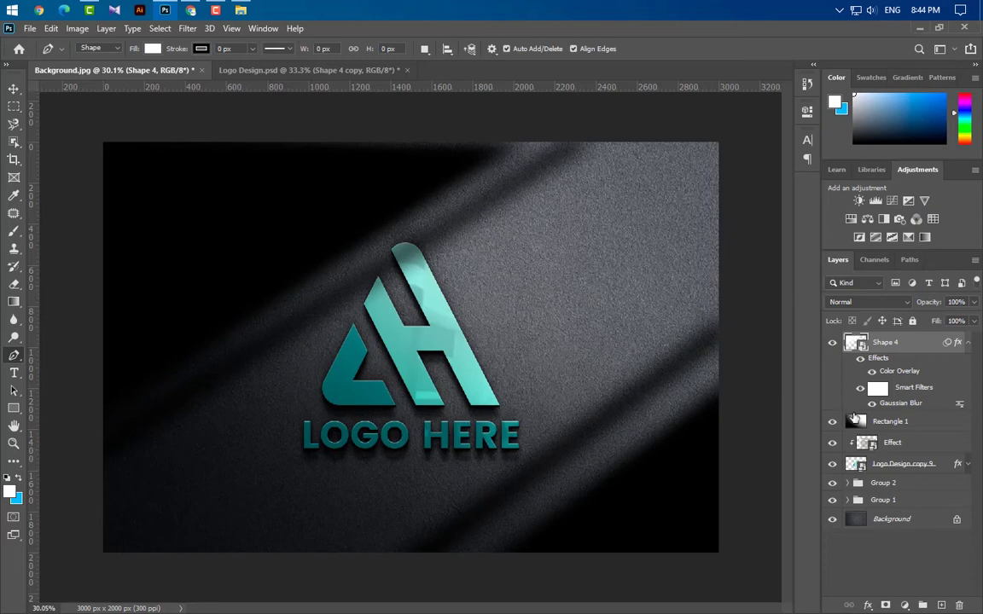
- Set the blurred shadow layer to Soft Light at 15% opacity and duplicate it
left_click(876, 304)
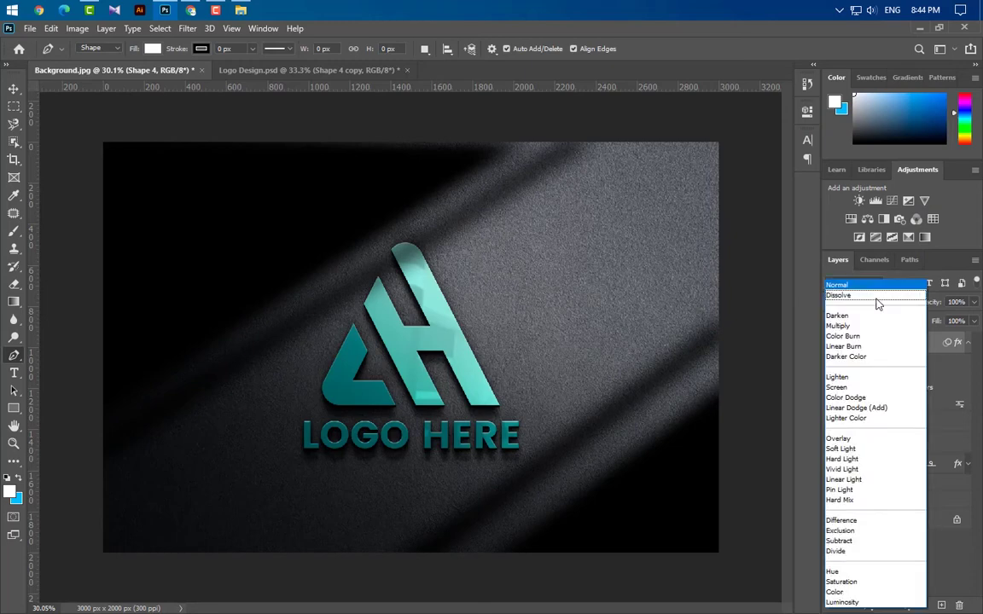
left_click(853, 450)
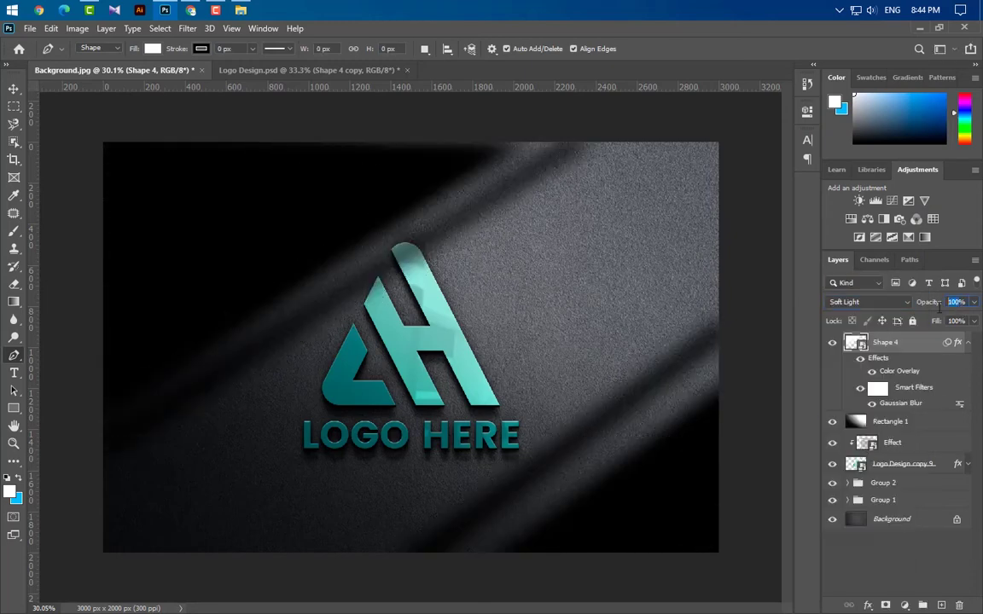
left_click_drag(940, 307, 939, 605)
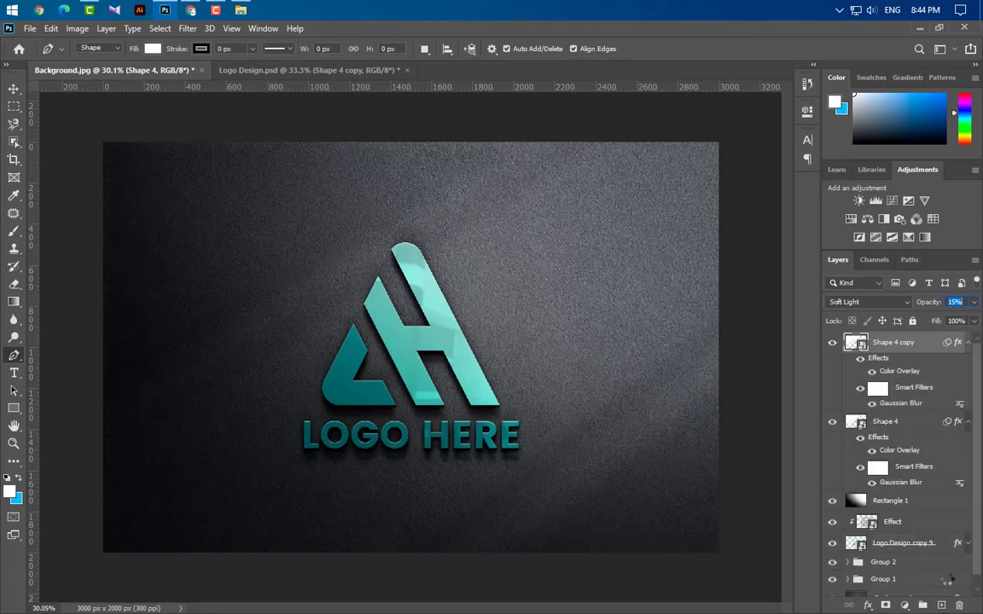
- Set the duplicated shadow layer to Multiply at 20% opacity and switch to the Move tool
left_click(879, 303)
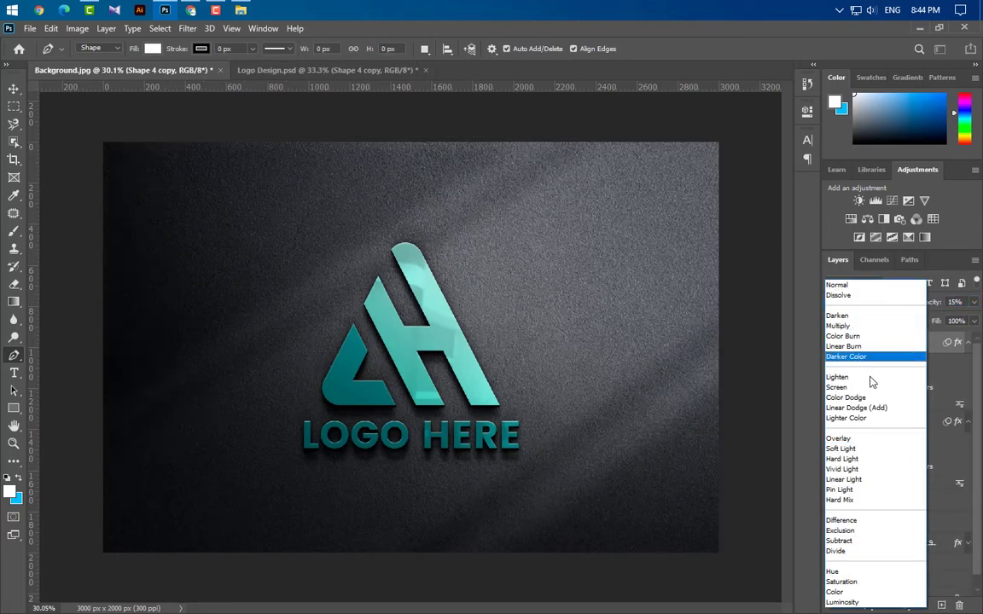
left_click(859, 328)
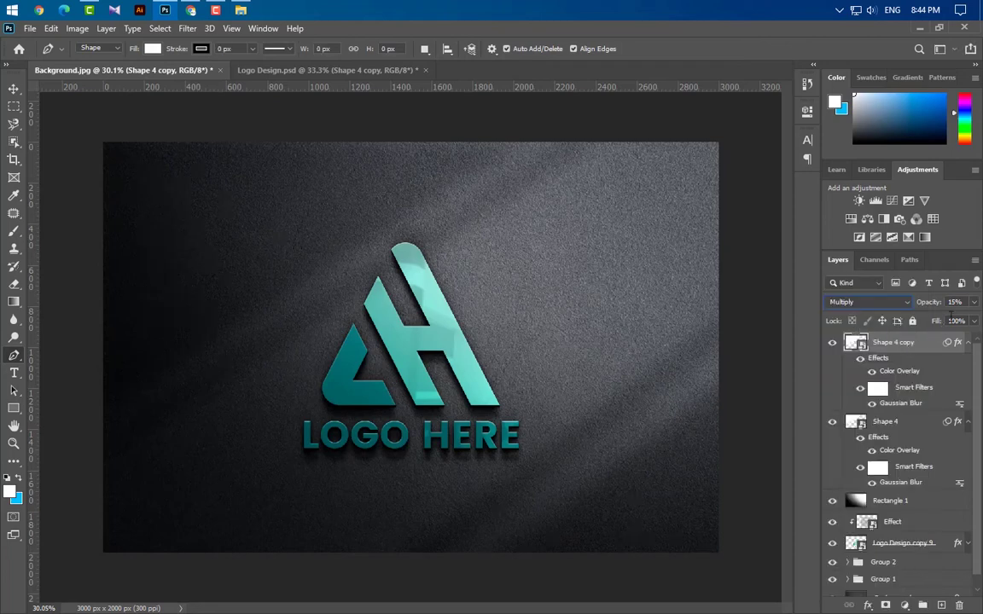
type("20")
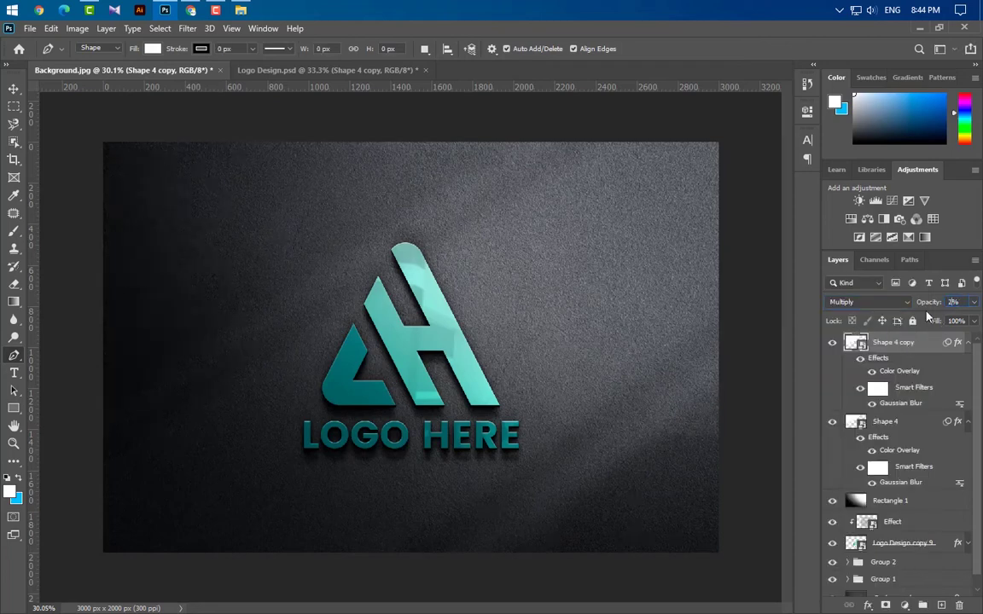
left_click(14, 89)
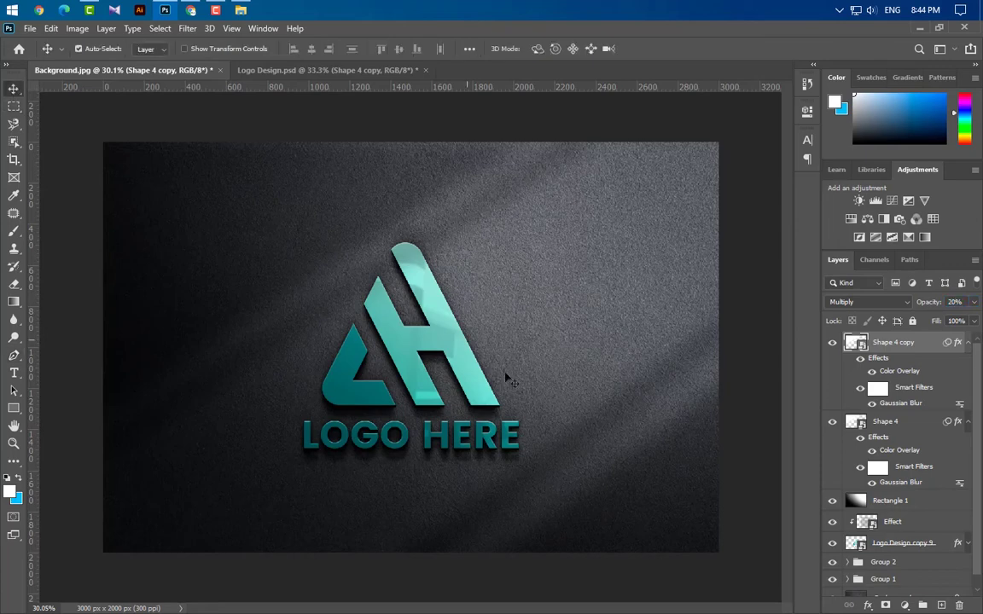
- Add a Curves adjustment above all layers and shift its RGB black point slightly inward to deepen the shadows
left_click(905, 605)
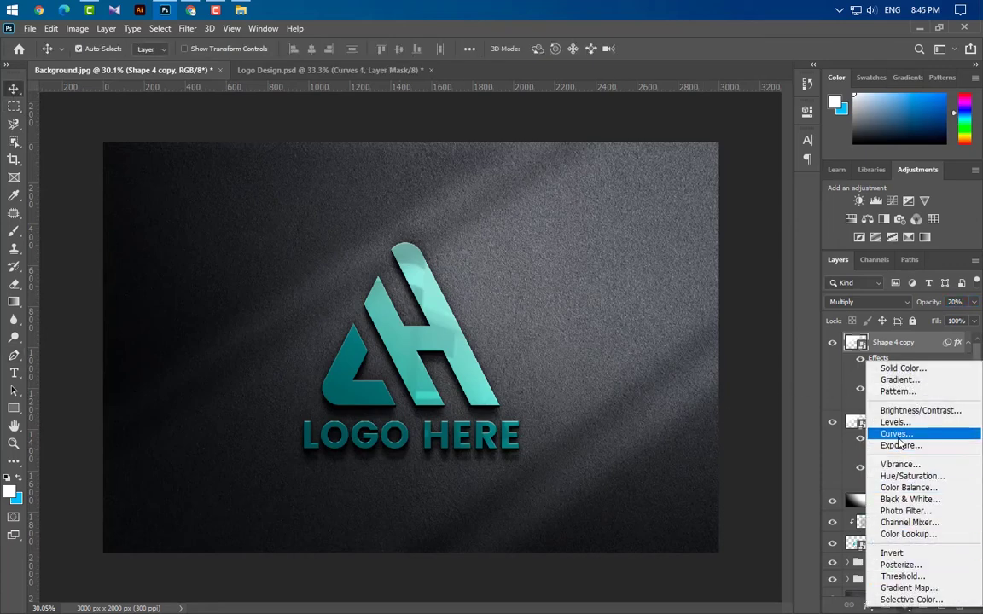
left_click(838, 433)
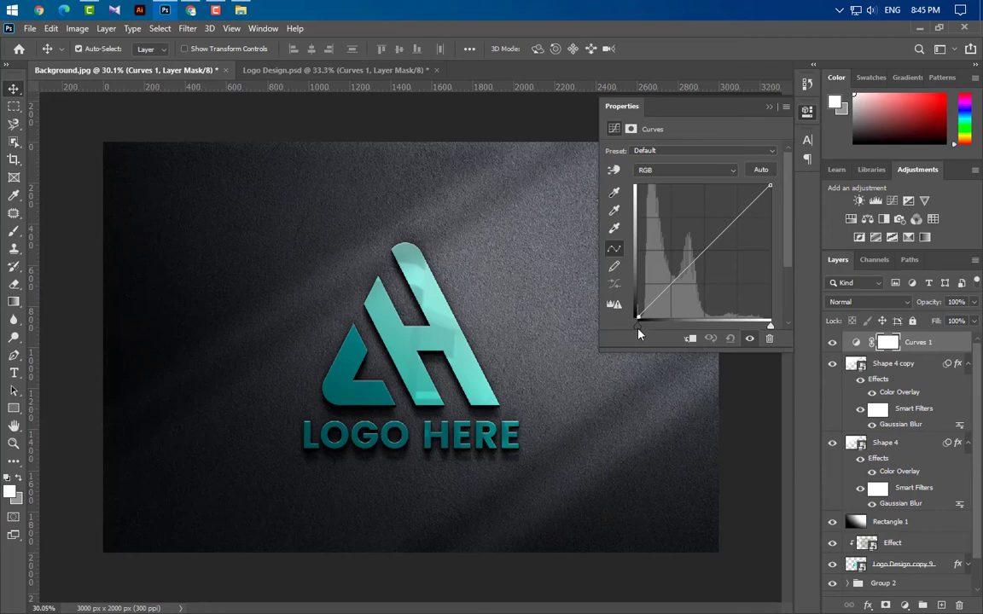
left_click_drag(638, 334, 642, 334)
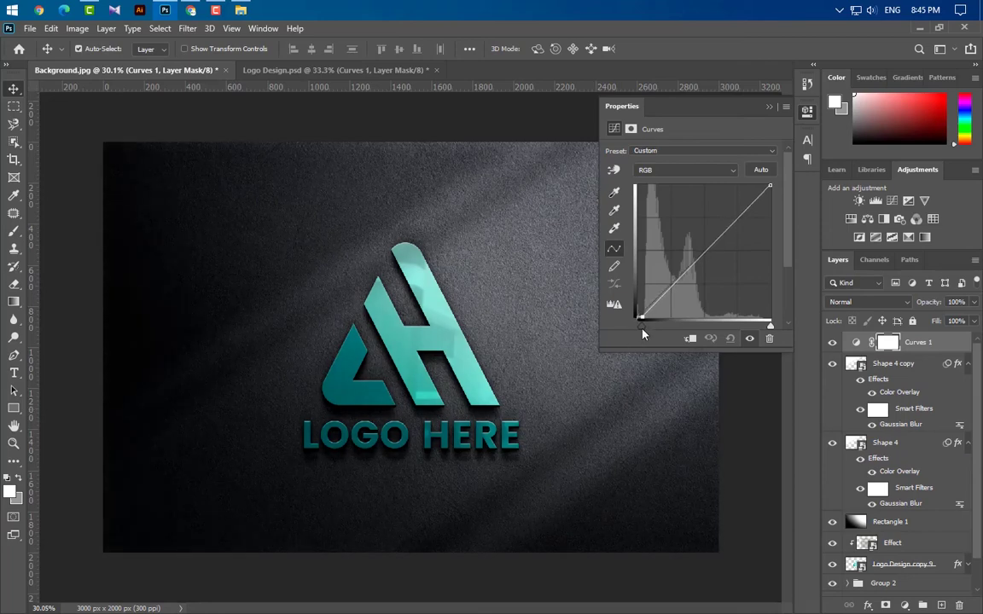
- In the Curves adjustment, shift the Red channel's black point slightly inward and the Blue channel's white point slightly inward
left_click(685, 170)
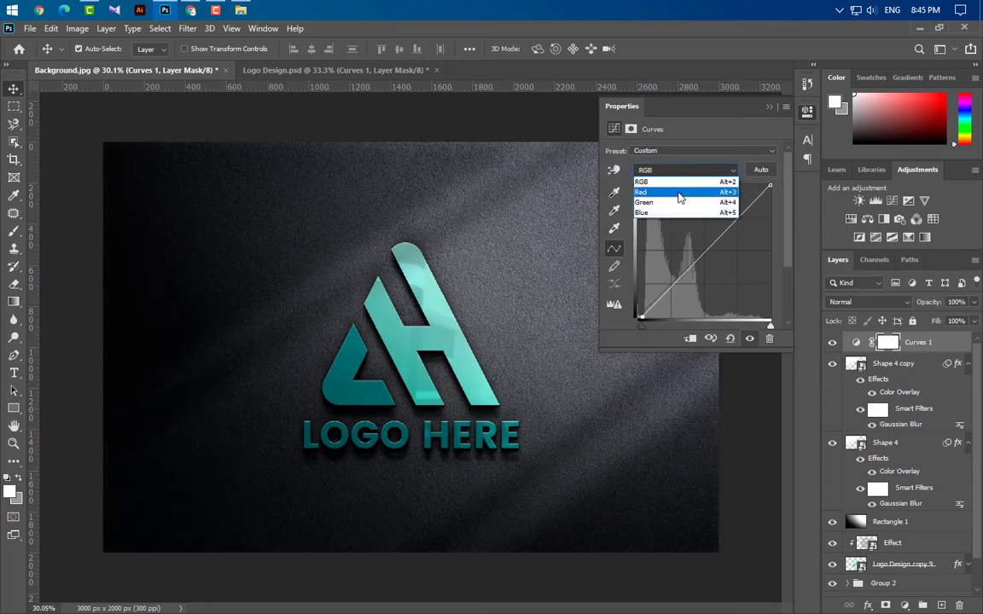
left_click(683, 189)
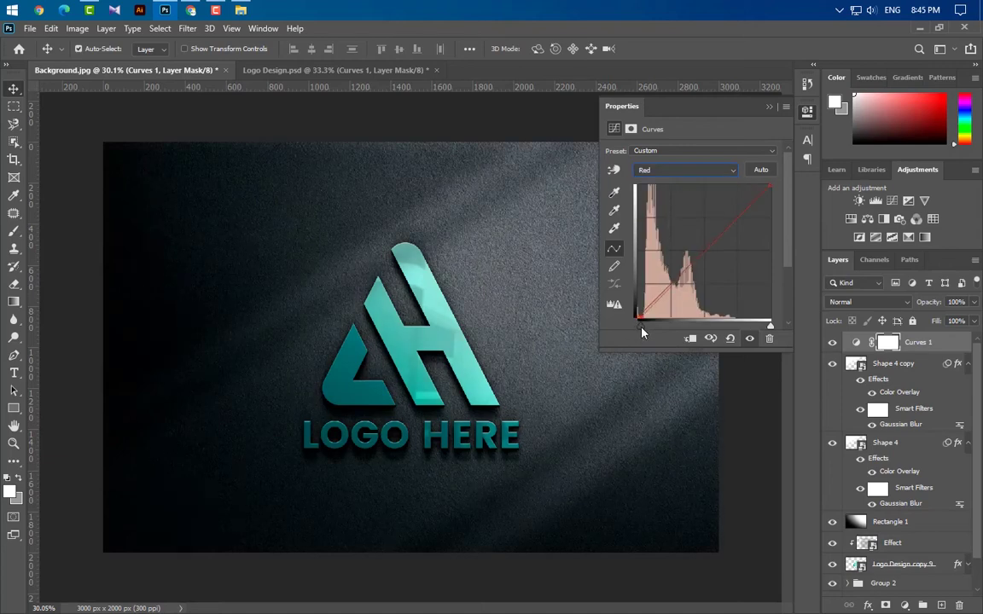
left_click(687, 169)
left_click(681, 215)
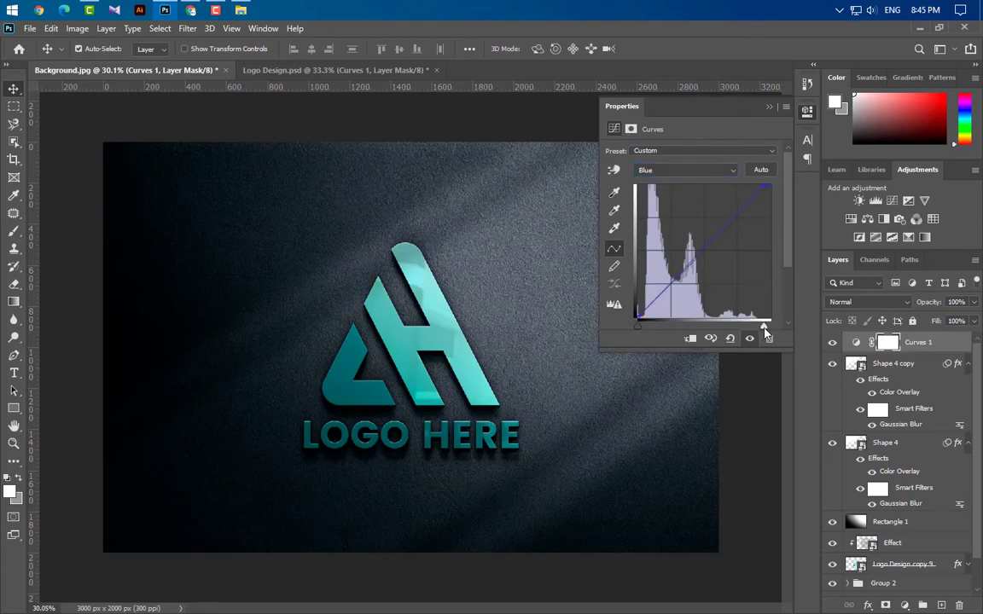
- Duplicate the Logo Design copy 9 layer and move the duplicate to the top of the layer stack, above Curves 1
left_click(771, 109)
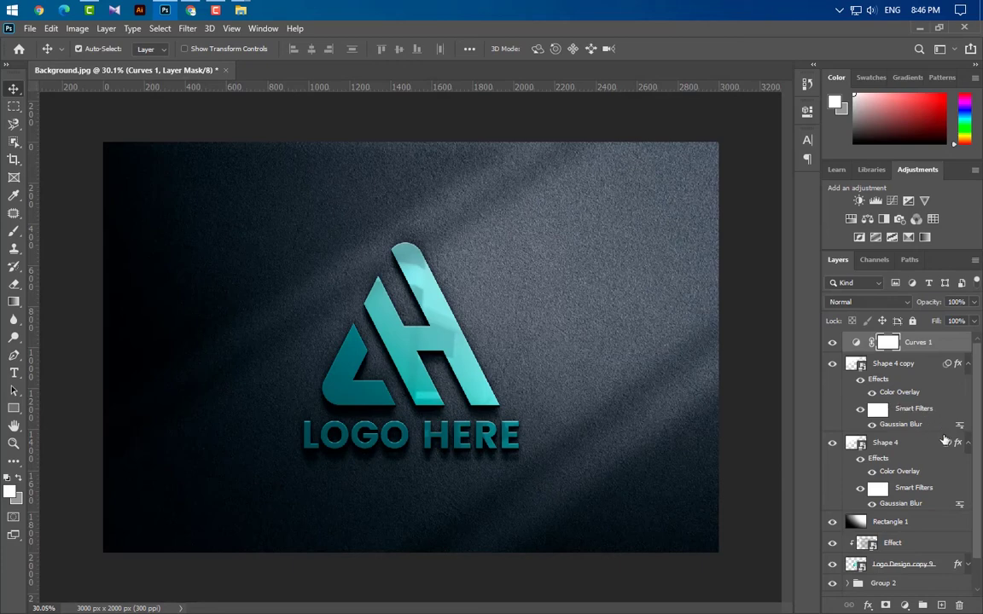
scroll(933, 582, "down", 1)
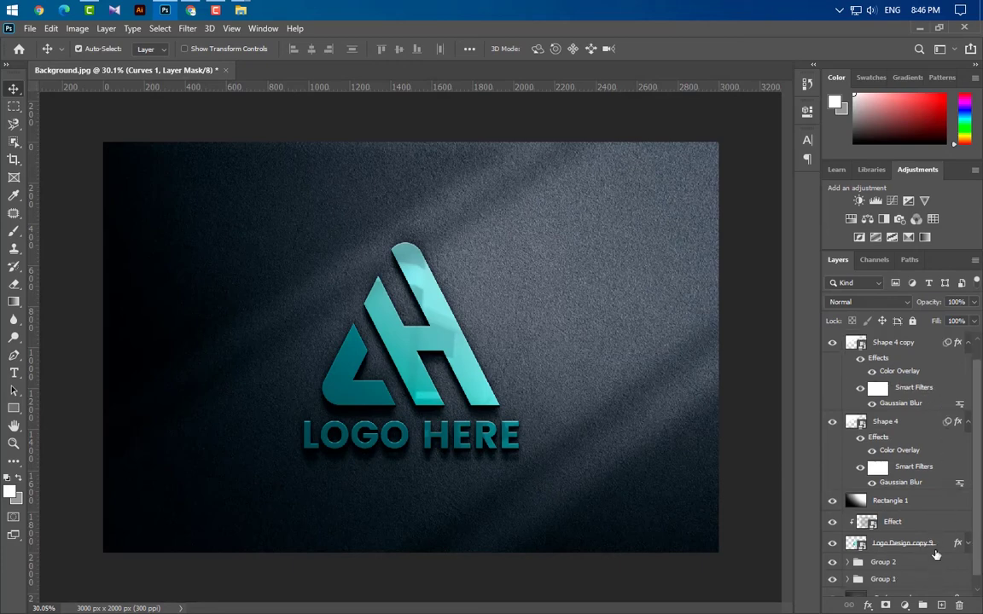
left_click(935, 551)
left_click_drag(945, 547, 939, 605)
left_click_drag(924, 531, 923, 338)
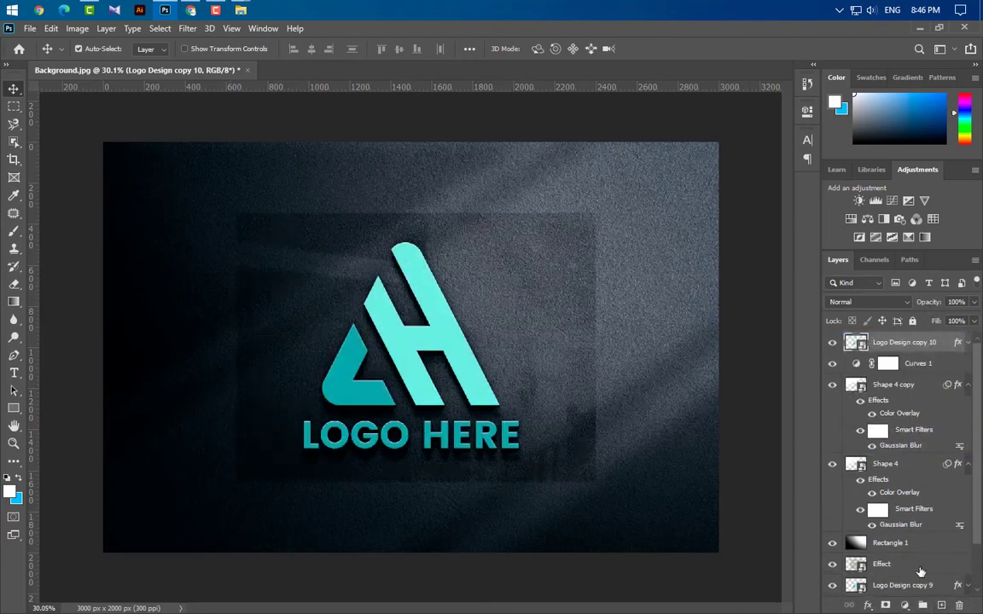
- Set both the opacity and the fill of the topmost logo copy to 0%
left_click(975, 303)
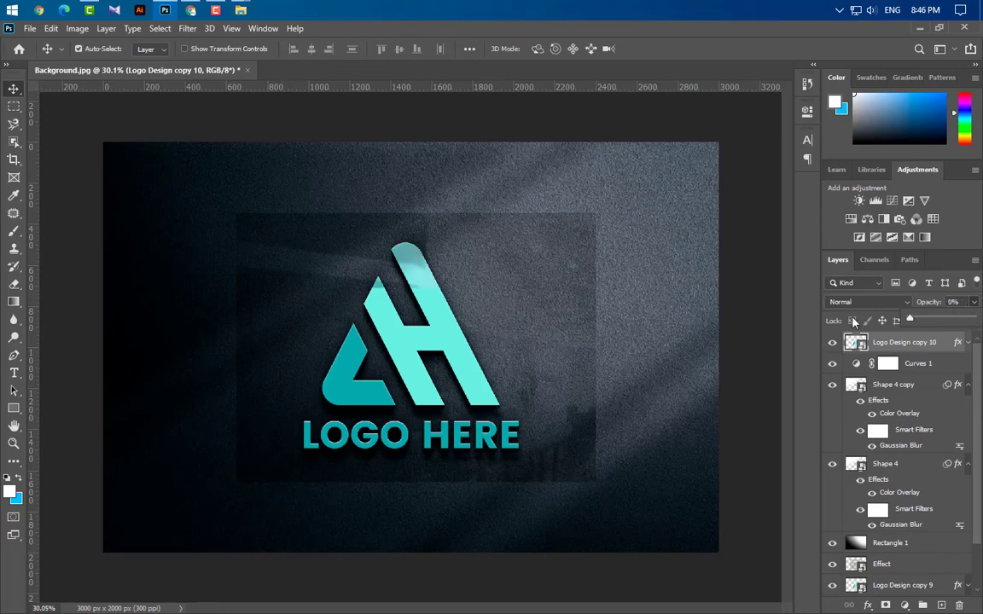
left_click_drag(973, 321, 911, 323)
left_click(974, 322)
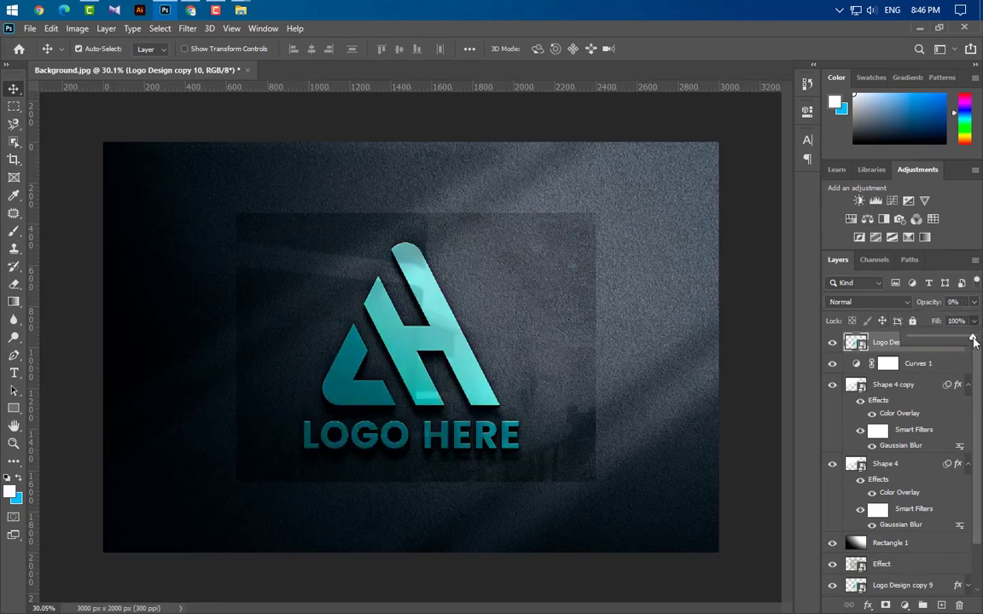
left_click_drag(974, 341, 826, 342)
- Clip the Effect layer to the Logo Design copy 9 layer below it with a clipping mask
left_click(918, 562)
right_click(854, 553)
left_click(844, 331)
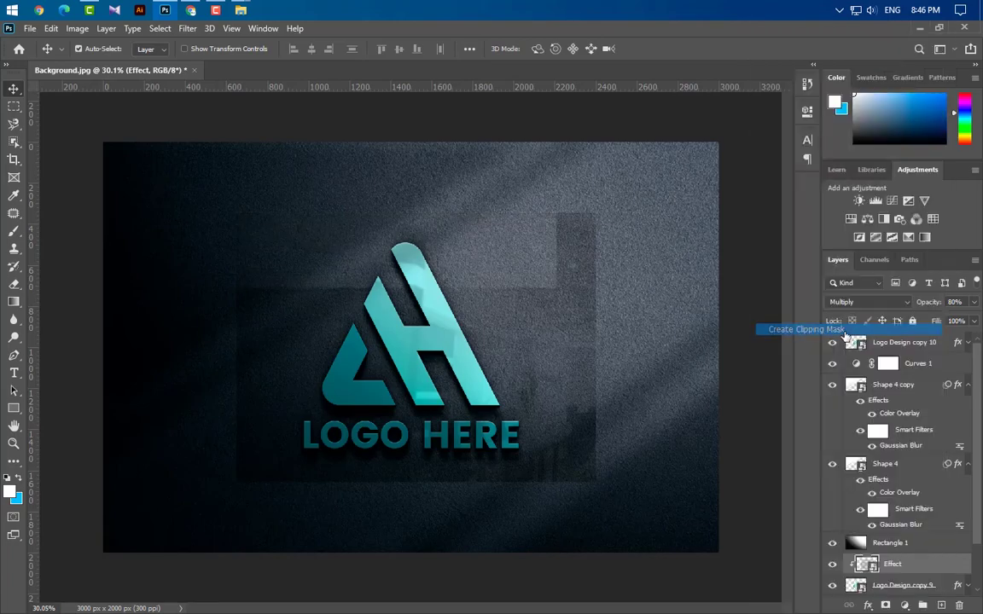
- Rename the topmost logo copy layer to "Your Logo Here"
double_click(910, 342)
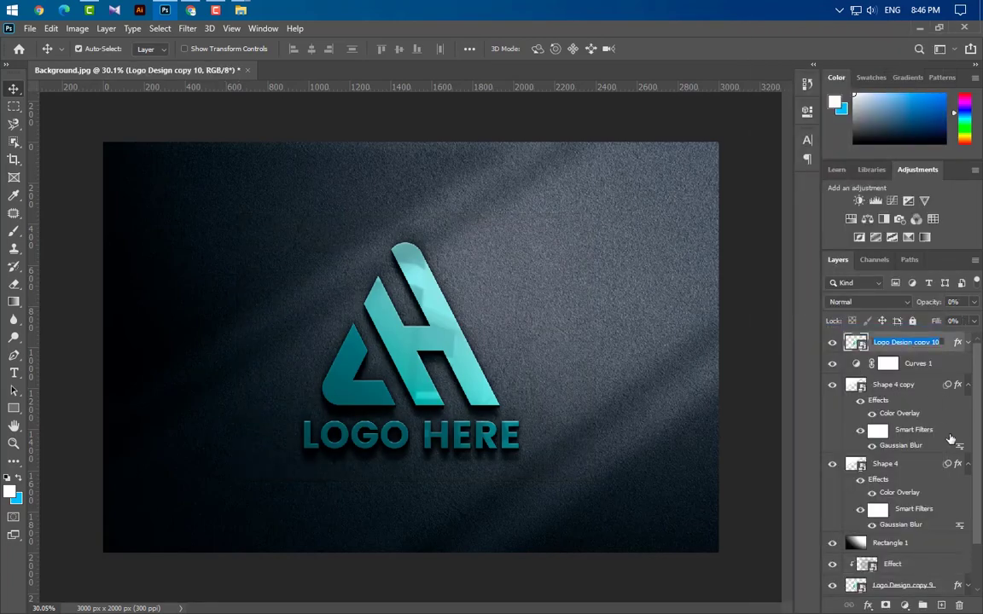
type("Your Logo Here")
key("Return")
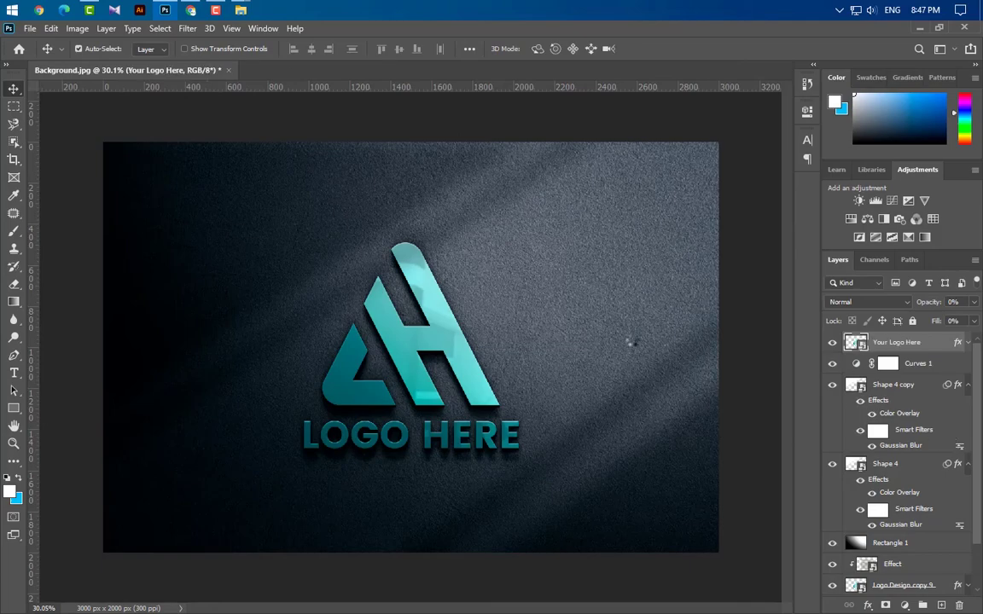
- Open the contents of the Your Logo Here smart object and place the Logo PNG file from New folder (3) into it
double_click(630, 342)
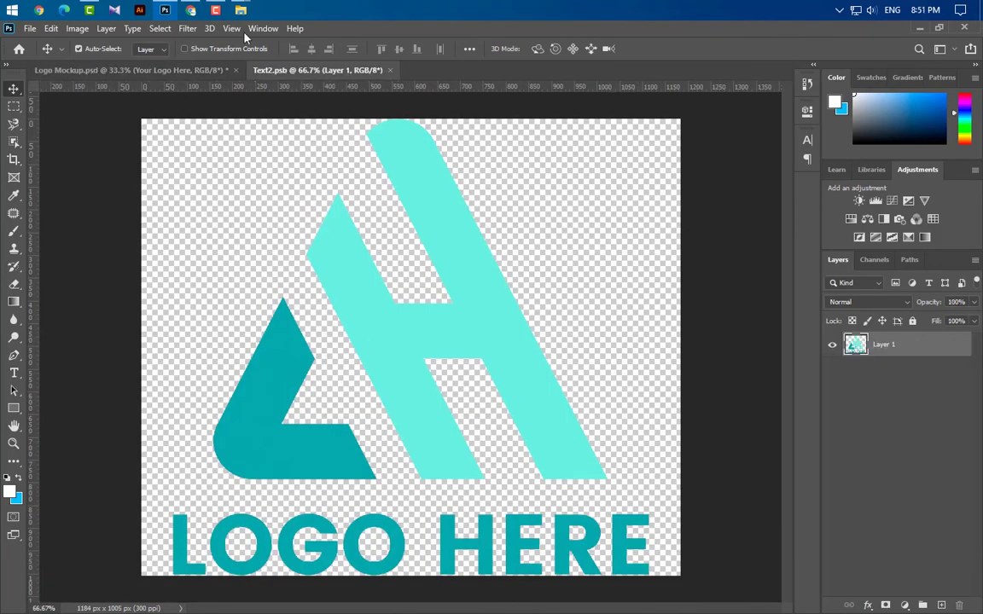
mouse_move(241, 9)
left_click(303, 83)
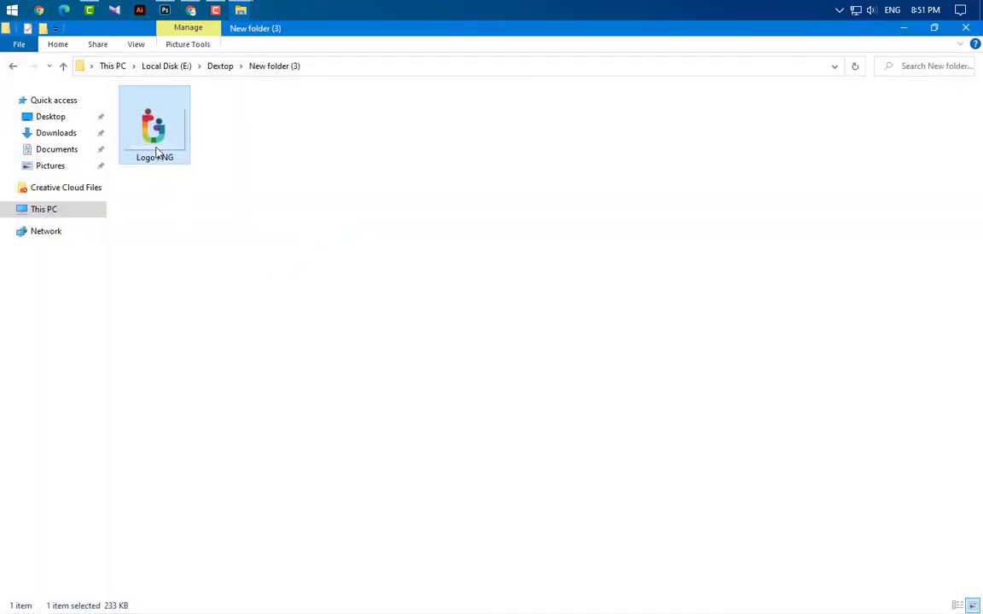
left_click_drag(156, 151, 388, 407)
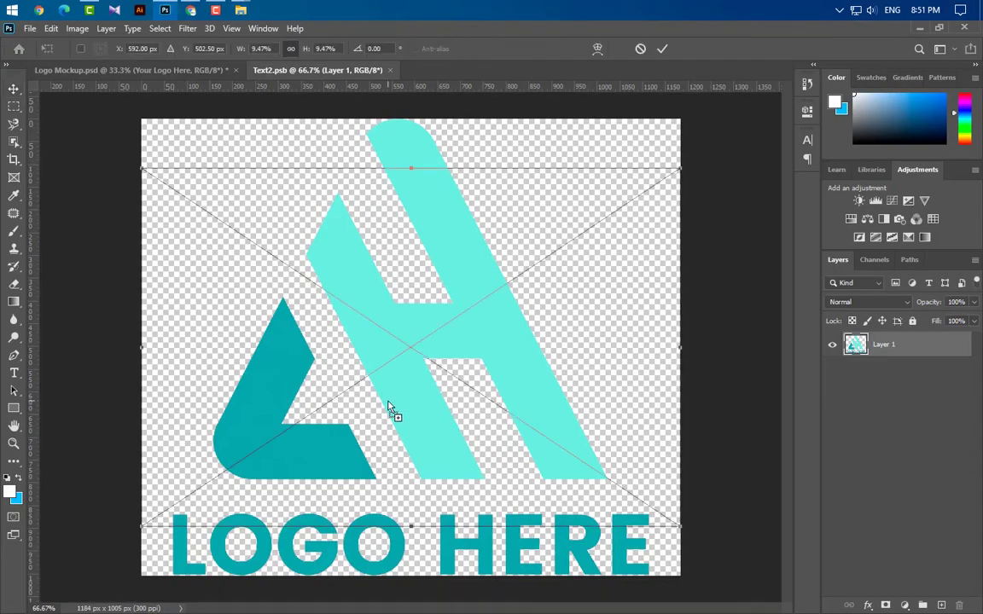
- Scale the placed Logo PNG proportionally to 11.90% so it fills the canvas height, and commit the placement
left_click_drag(408, 169, 408, 119)
left_click_drag(410, 534, 420, 569)
left_click_drag(497, 570, 497, 573)
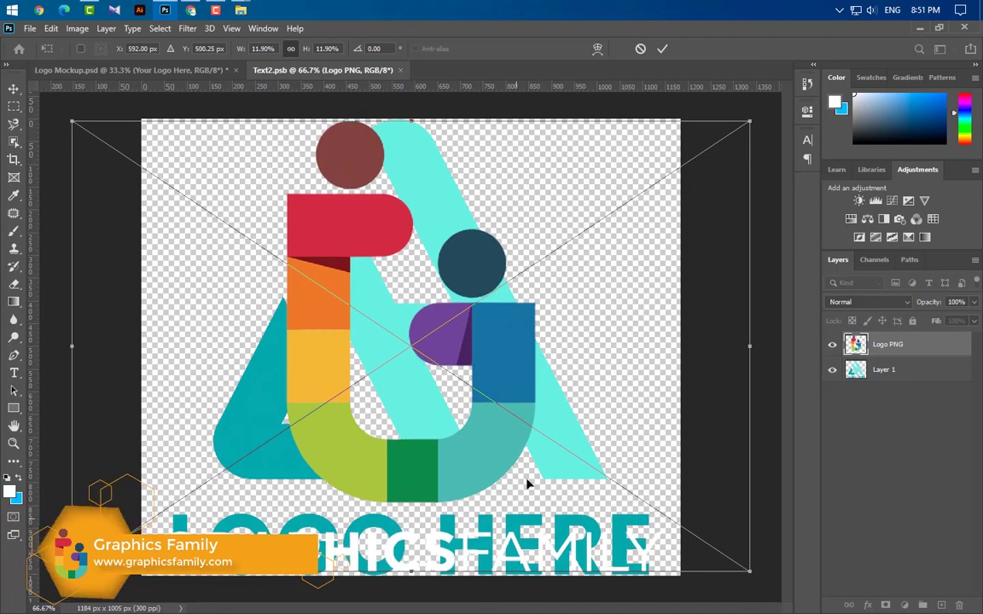
left_click(660, 52)
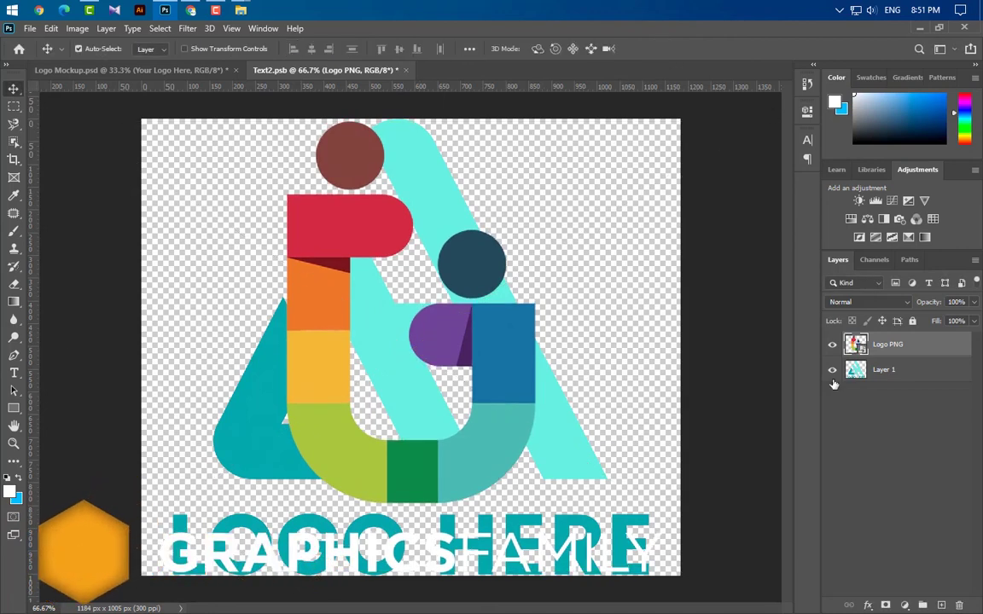
- Hide the old logo on Layer 1, then close the smart object document and save its changes
left_click(832, 370)
left_click(406, 70)
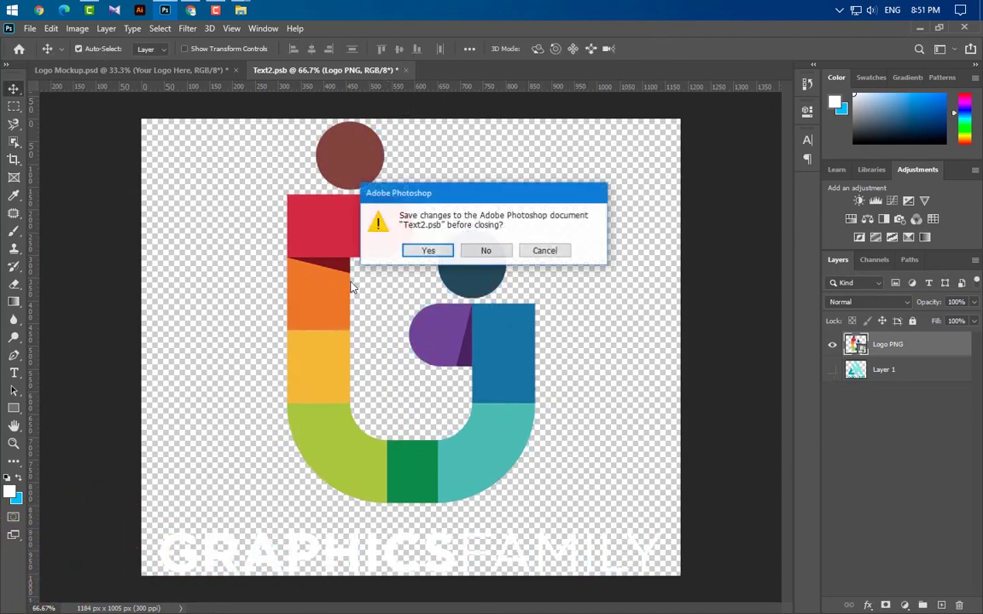
left_click(429, 250)
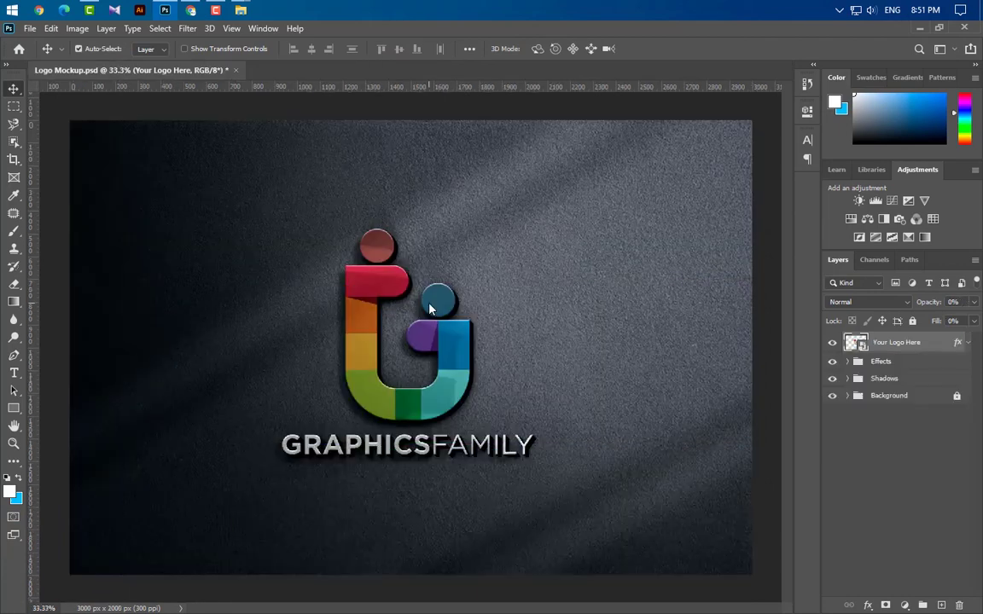